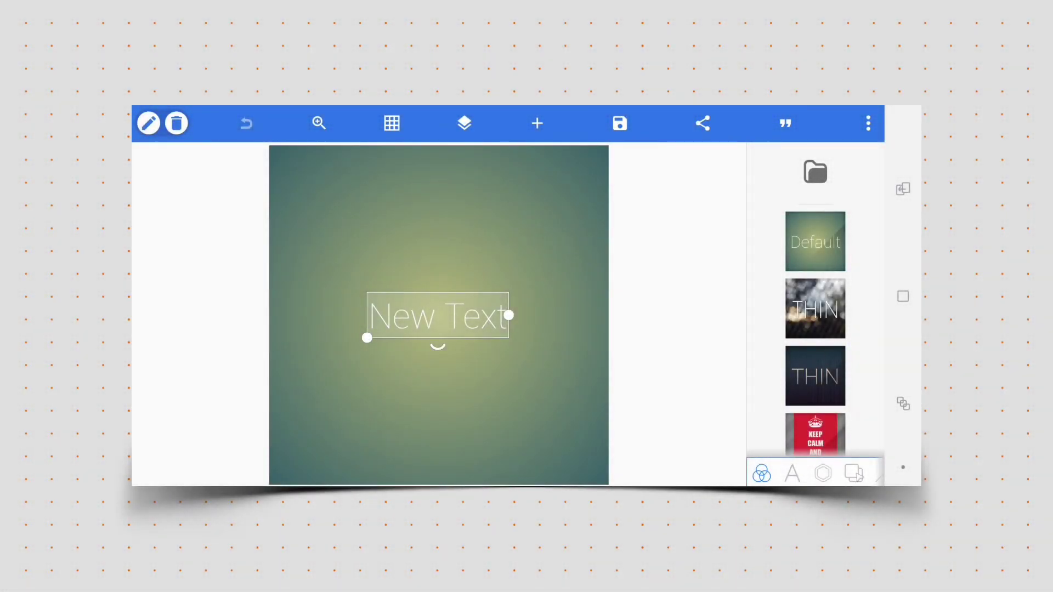
Resize the canvas to the 2560×1440 YouTube channel banner preset.
click(853, 473)
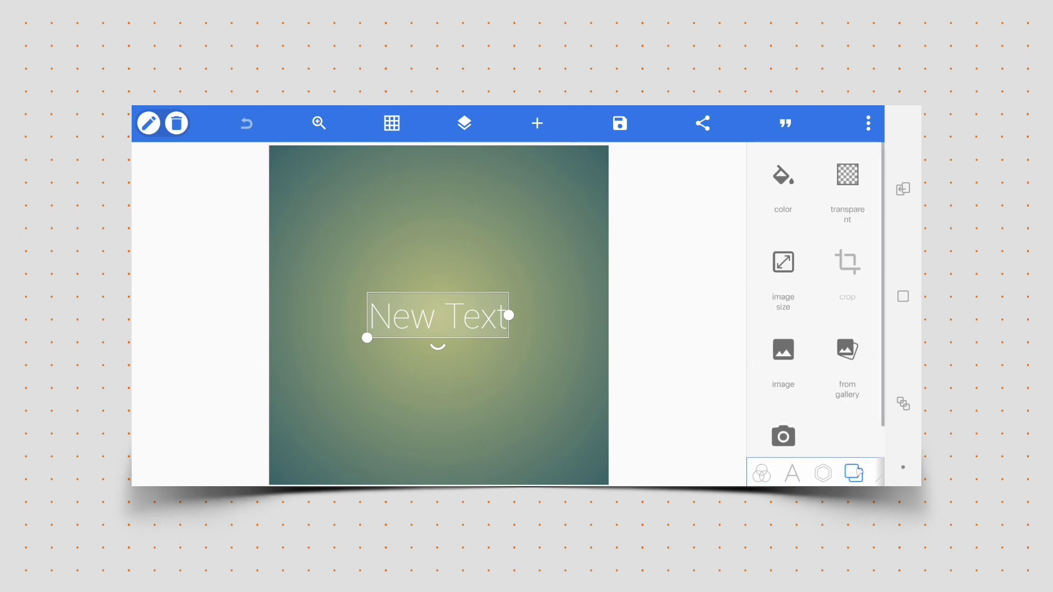
click(784, 264)
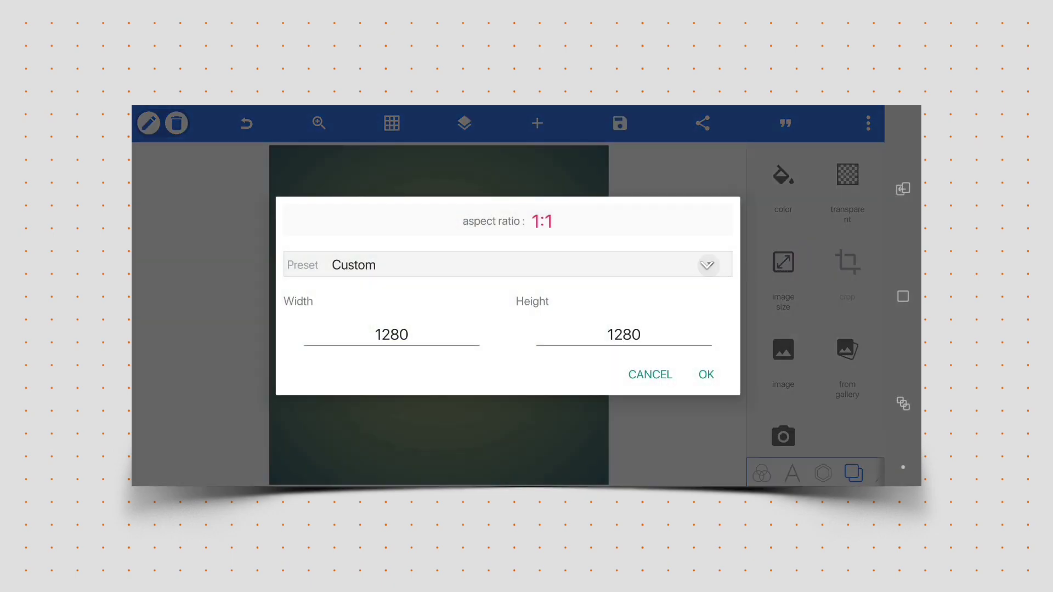
click(707, 267)
click(565, 385)
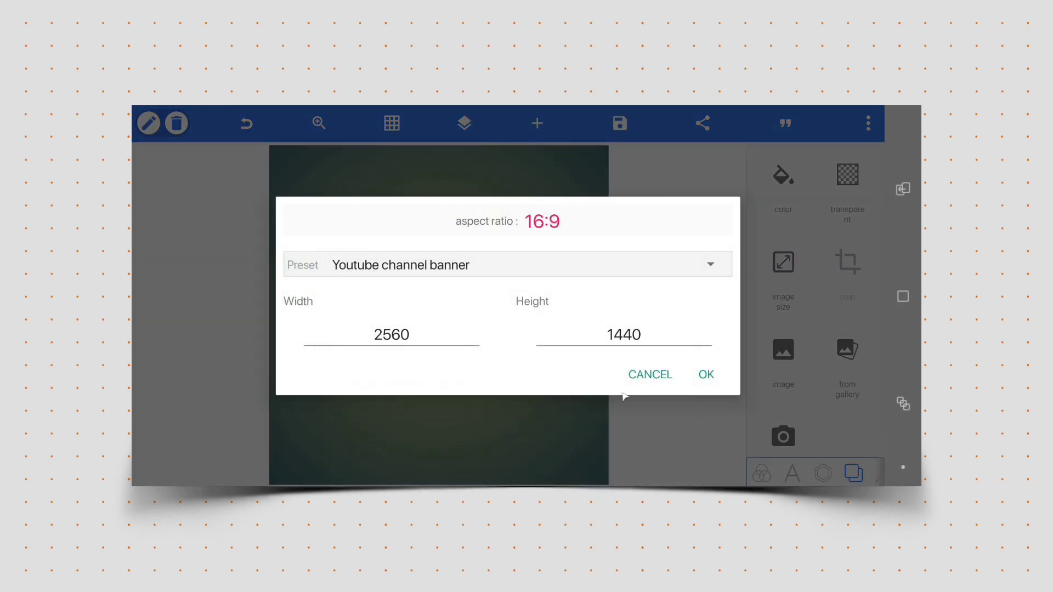
click(706, 379)
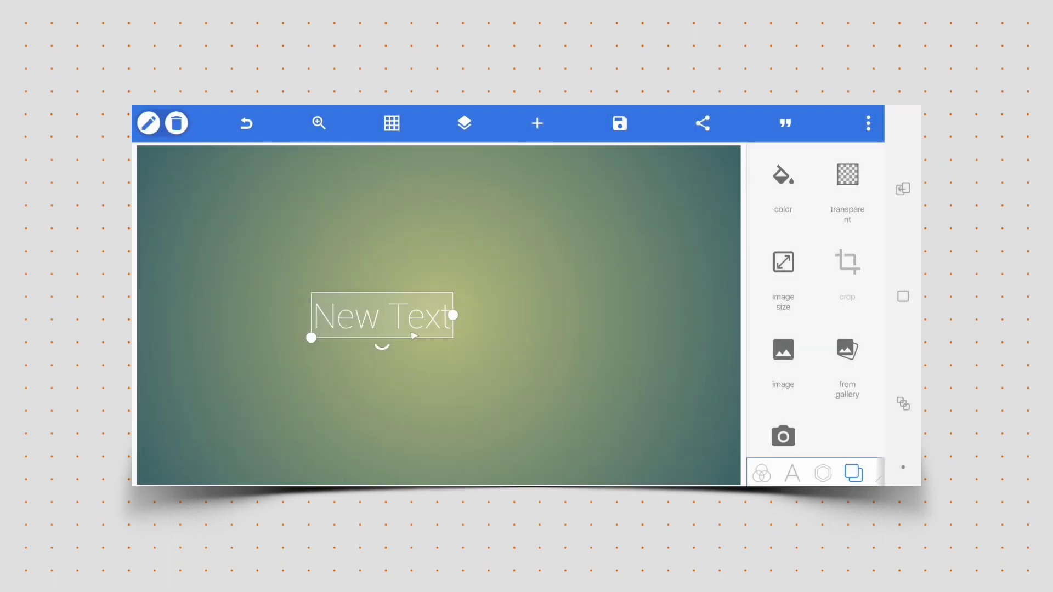
Replace the 'New Text' placeholder with the word 'Chill'.
drag(414, 334, 473, 354)
click(149, 124)
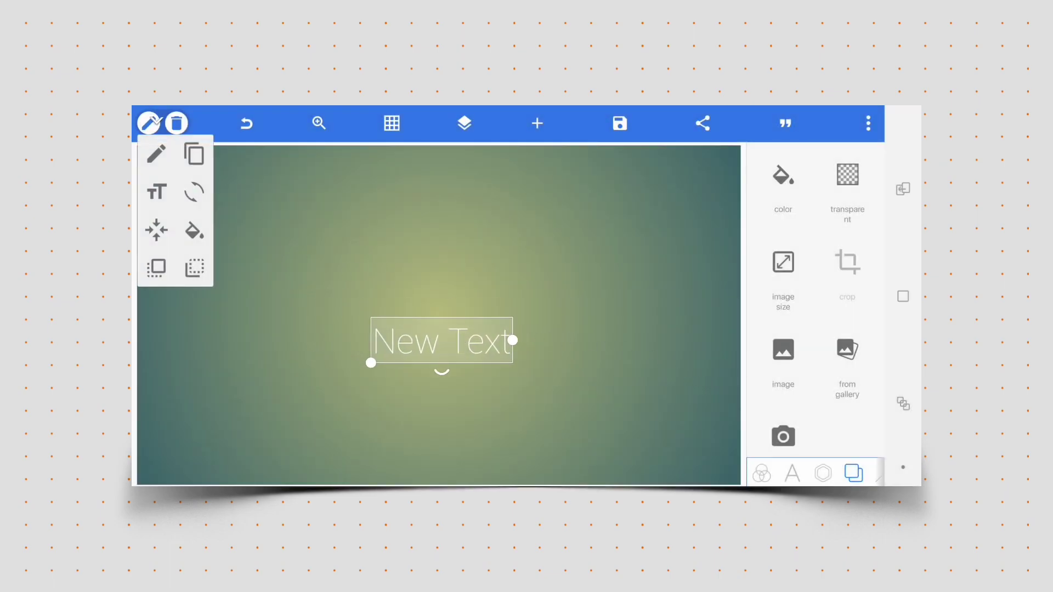
click(157, 155)
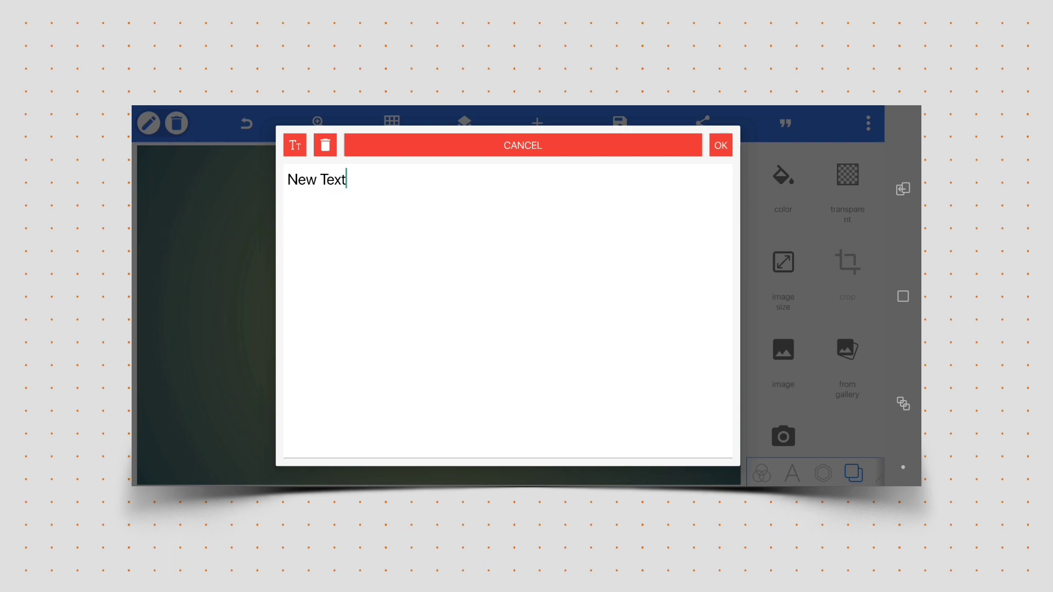
click(412, 179)
click(821, 433)
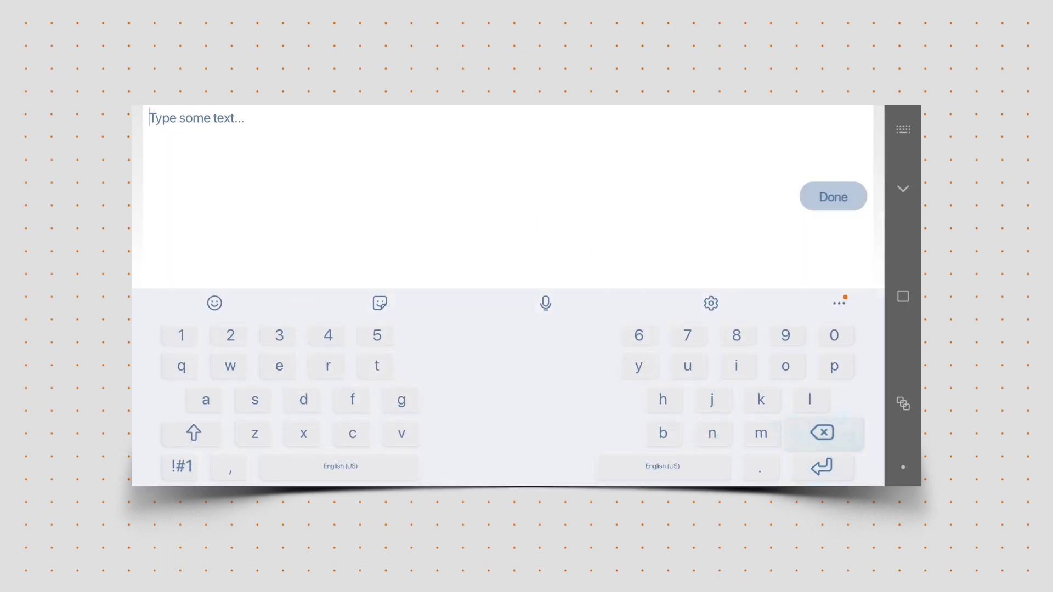
click(194, 433)
click(353, 433)
text(C)
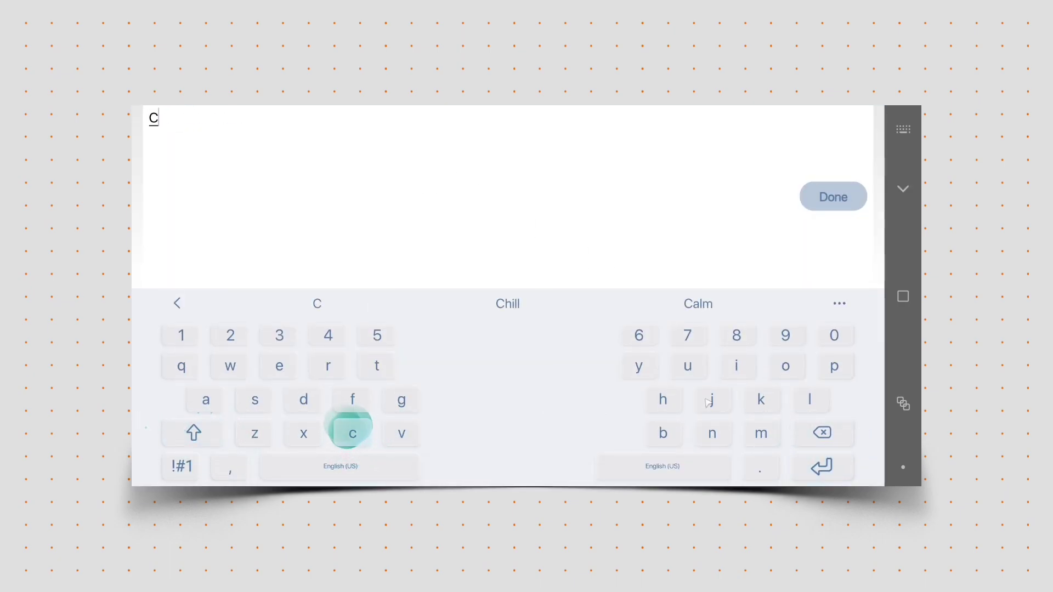
click(664, 400)
click(736, 366)
click(810, 399)
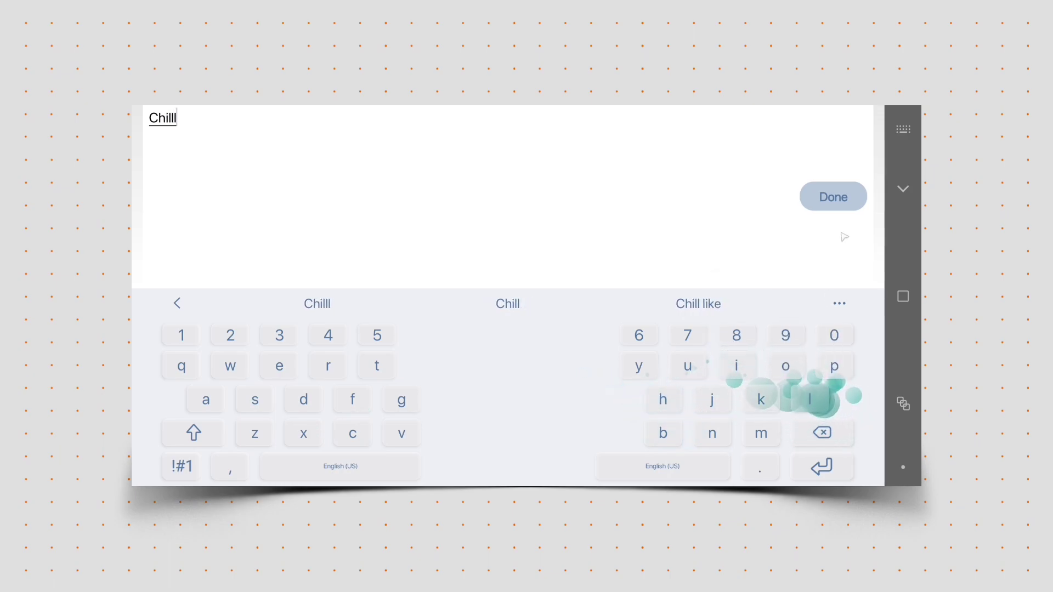
click(834, 197)
click(721, 145)
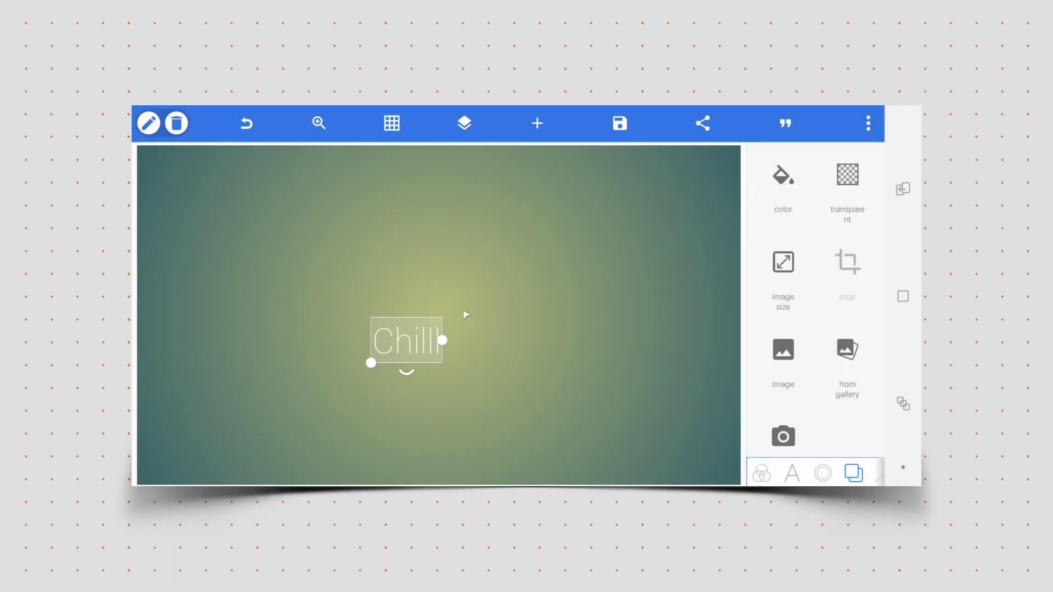
Remove the extra 'l' so the word reads 'Chill'.
mouse_move(408, 342)
mouse_down()
mouse_move(494, 253)
mouse_move(510, 271)
mouse_up()
click(470, 293)
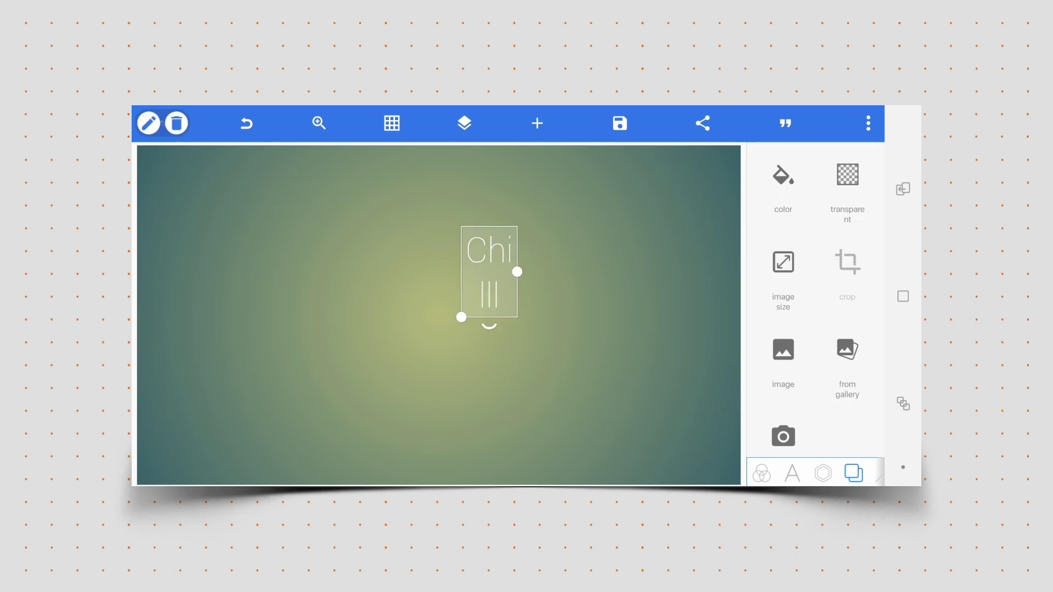
double_click(493, 254)
click(498, 244)
click(823, 437)
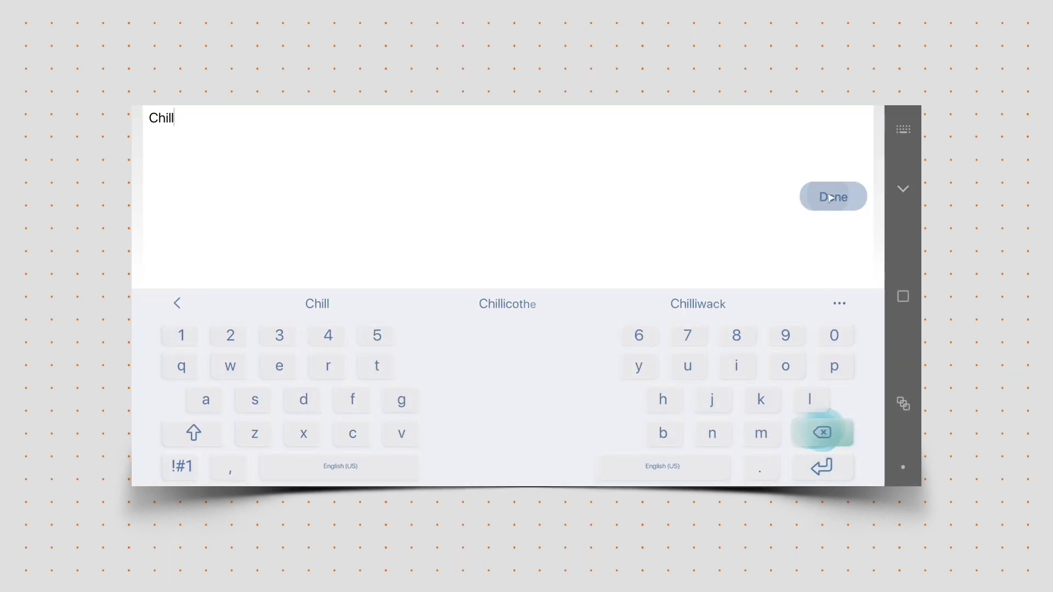
click(831, 198)
click(721, 145)
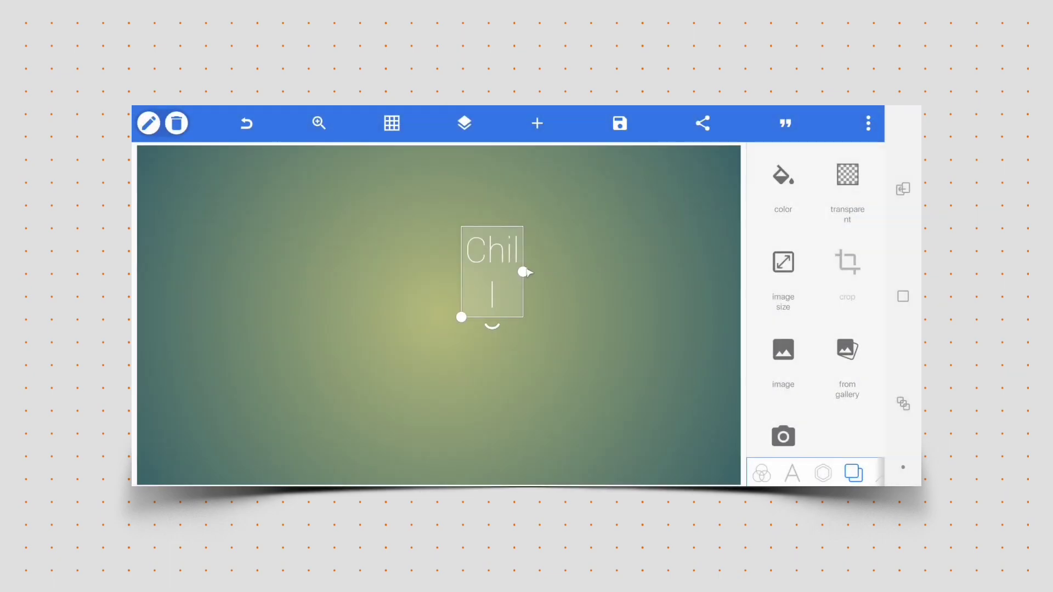
Enlarge the Chill text on one line and position it near the canvas centre.
drag(519, 268, 527, 251)
drag(461, 273, 299, 393)
drag(502, 321, 544, 311)
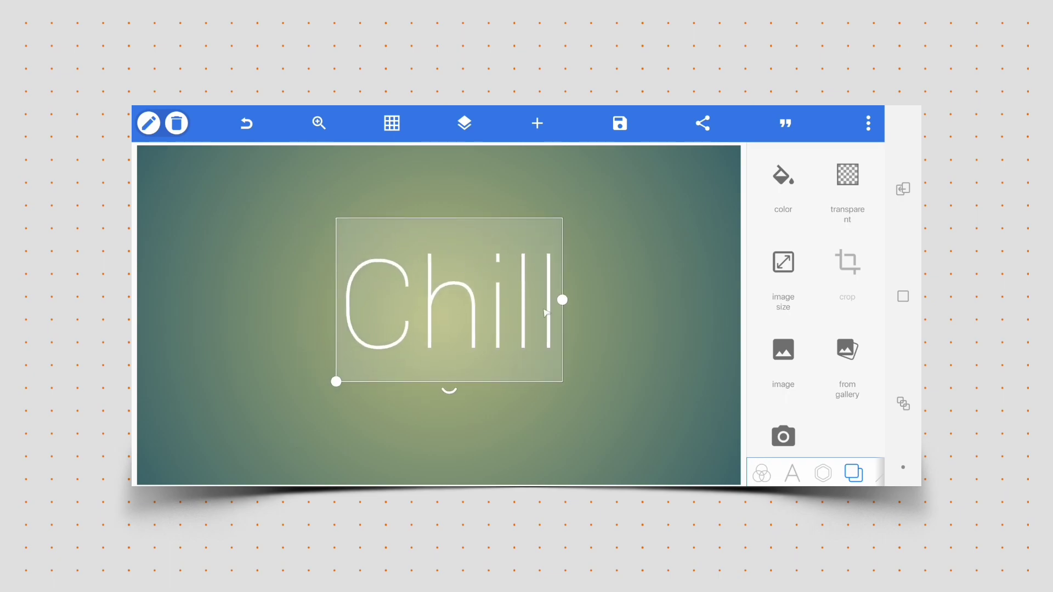
drag(339, 381, 357, 365)
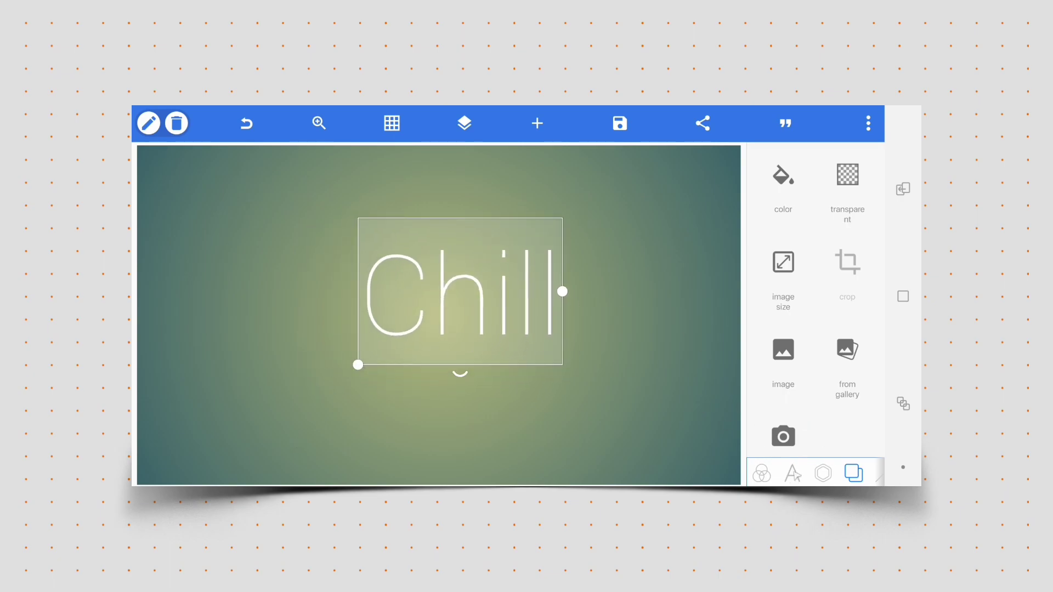
Set the text font to Love Strong from My fonts.
click(793, 473)
scroll(816, 296, down, 5)
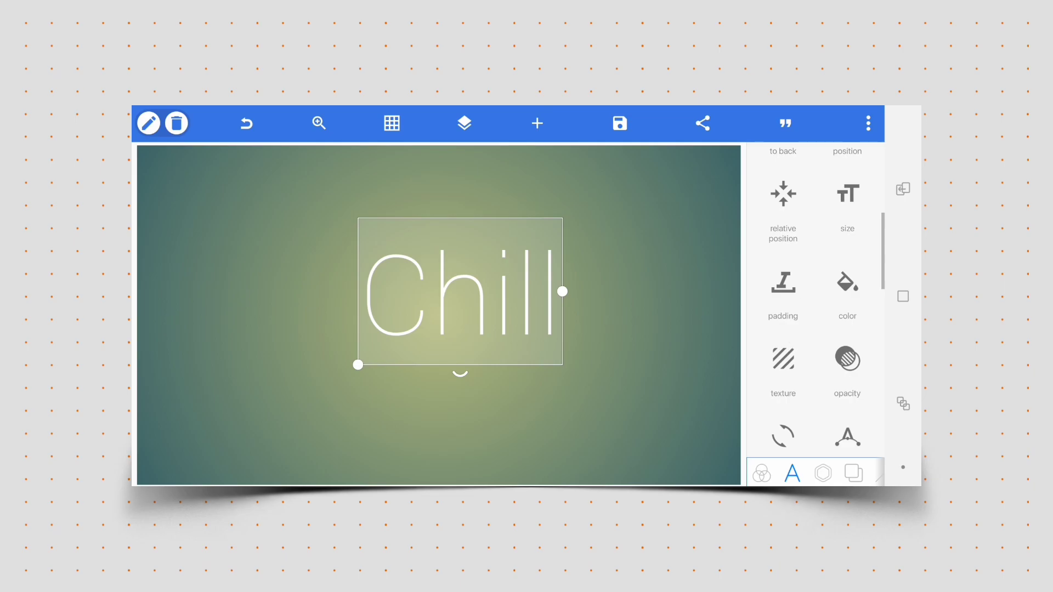
scroll(814, 296, down, 4)
click(784, 329)
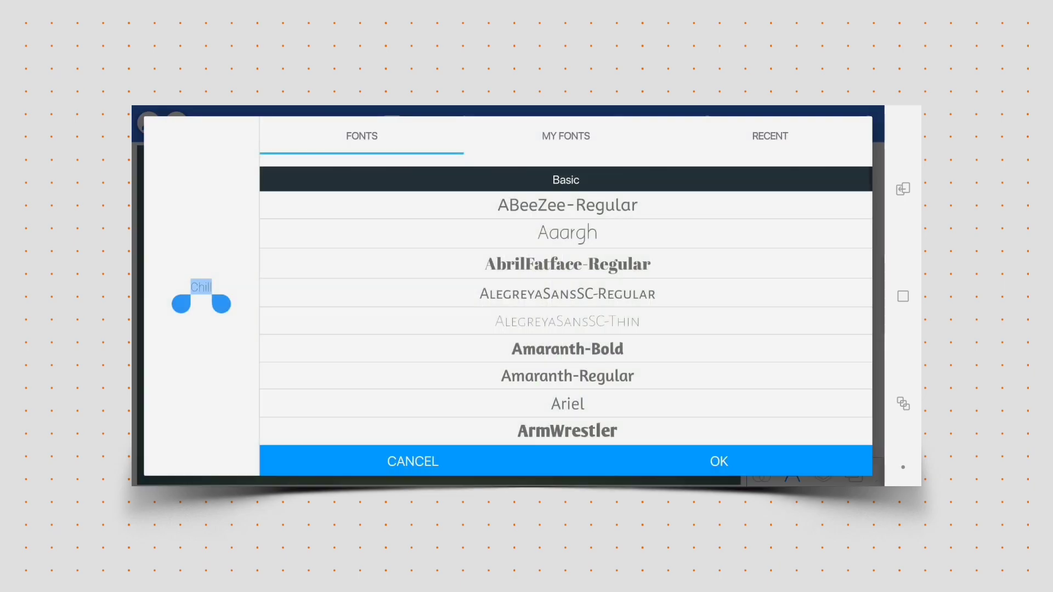
click(771, 140)
scroll(658, 345, down, 4)
scroll(659, 289, down, 2)
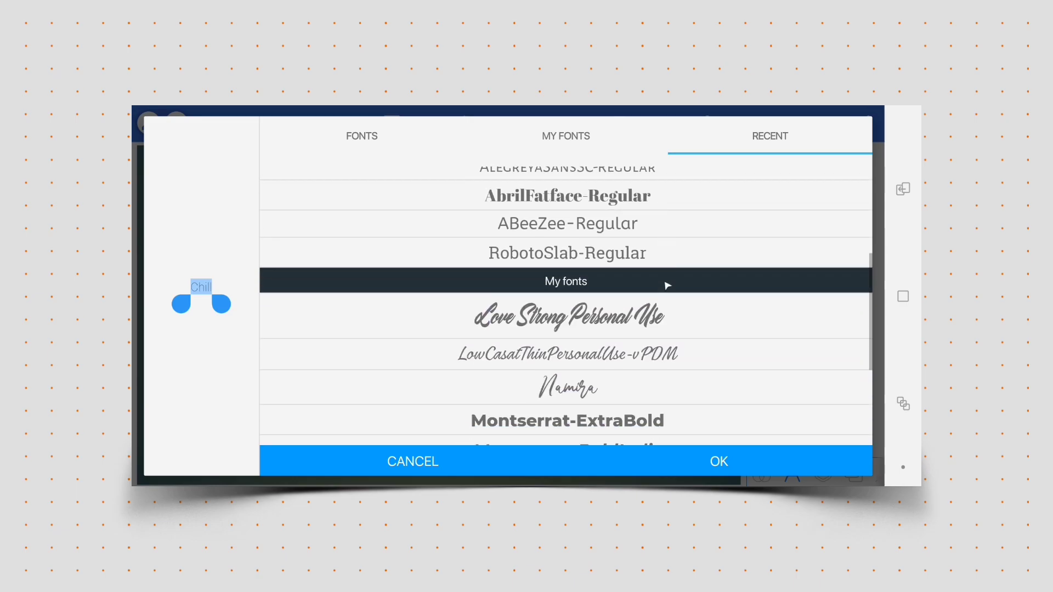
click(634, 320)
click(719, 463)
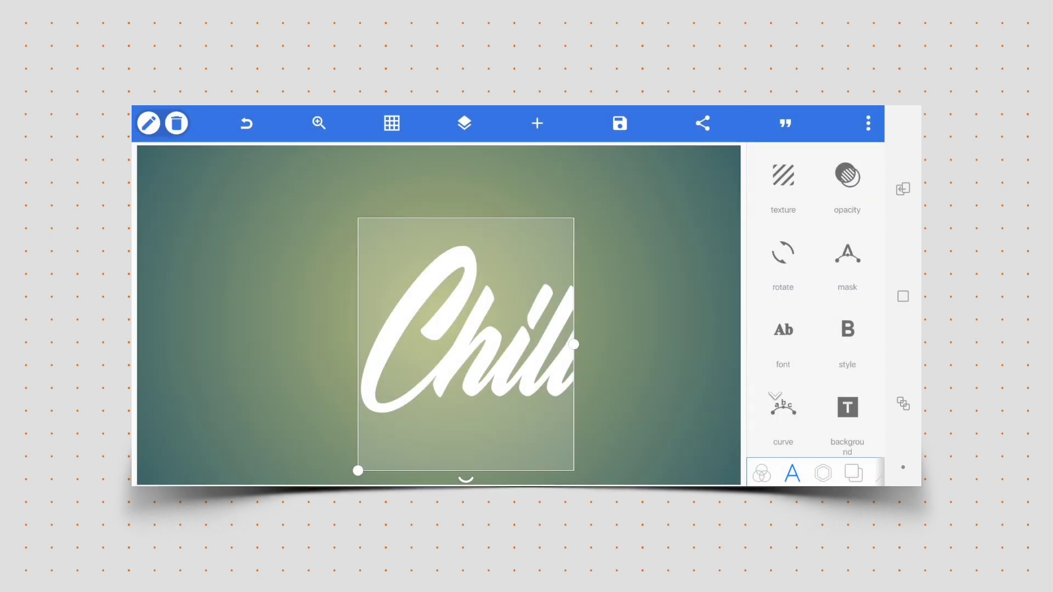
drag(359, 471, 388, 436)
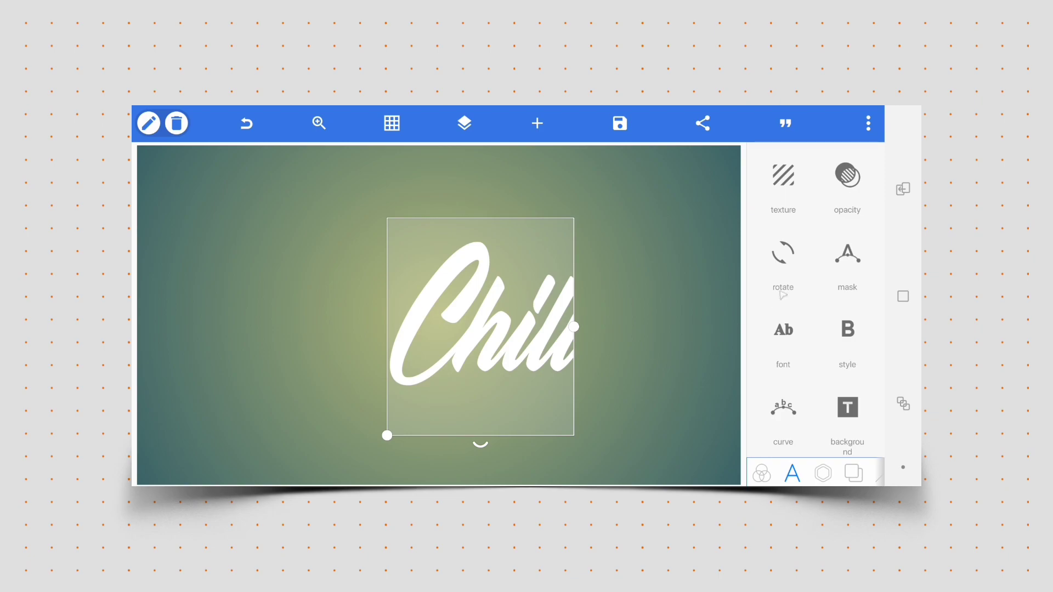
scroll(815, 329, up, 4)
scroll(815, 329, up, 4)
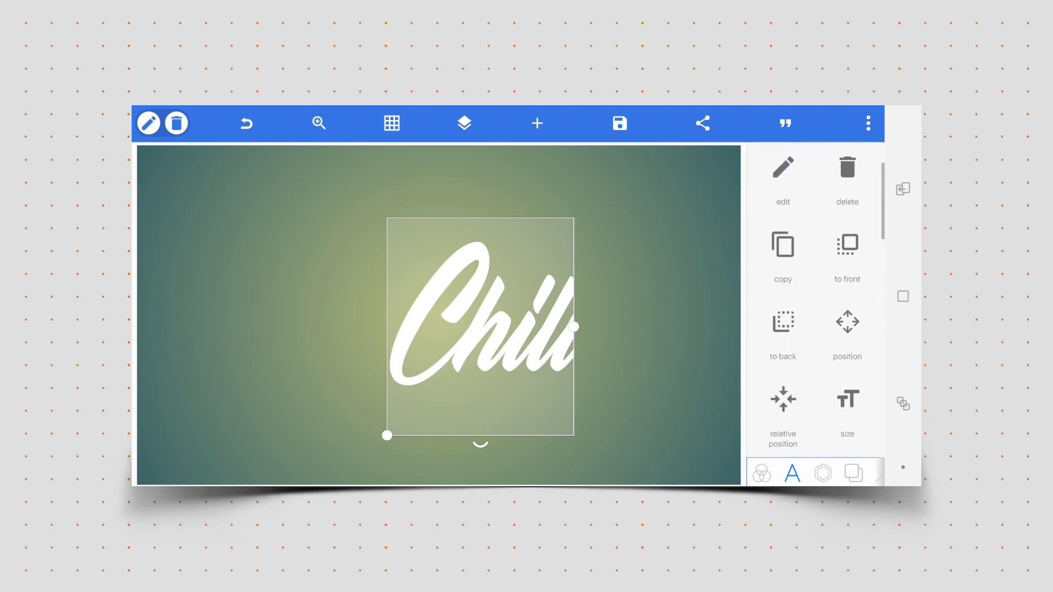
scroll(815, 330, down, 3)
Increase the left and right text padding so no letters are cropped.
click(784, 387)
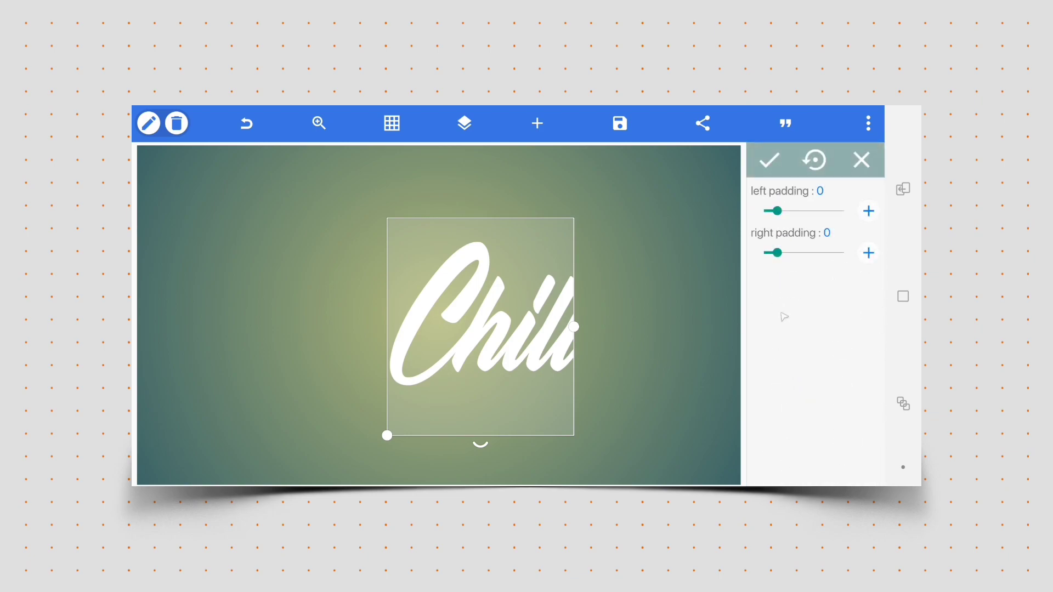
drag(777, 211, 787, 211)
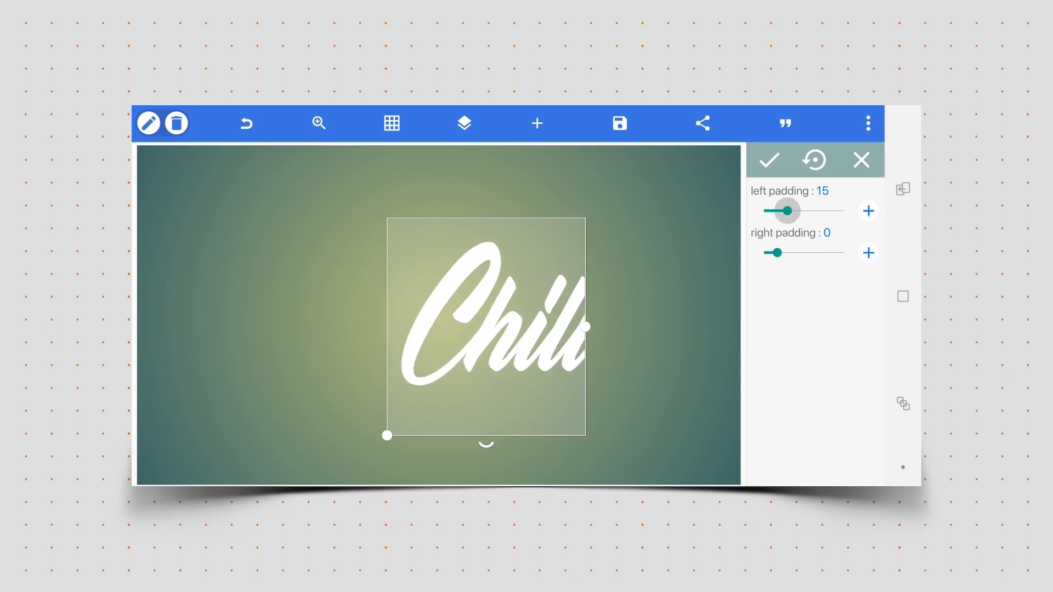
drag(775, 253, 816, 253)
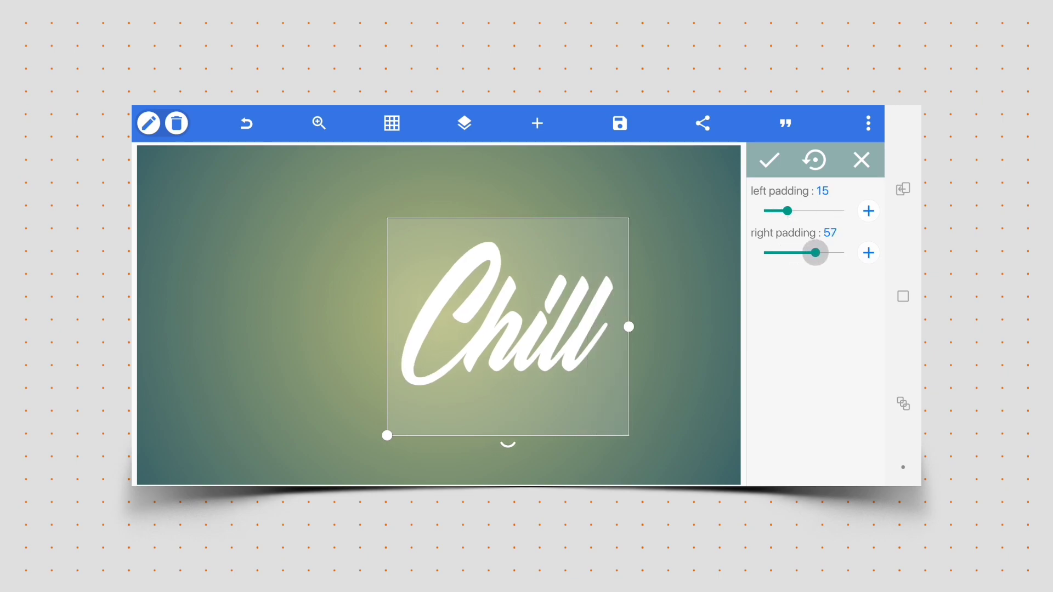
click(769, 161)
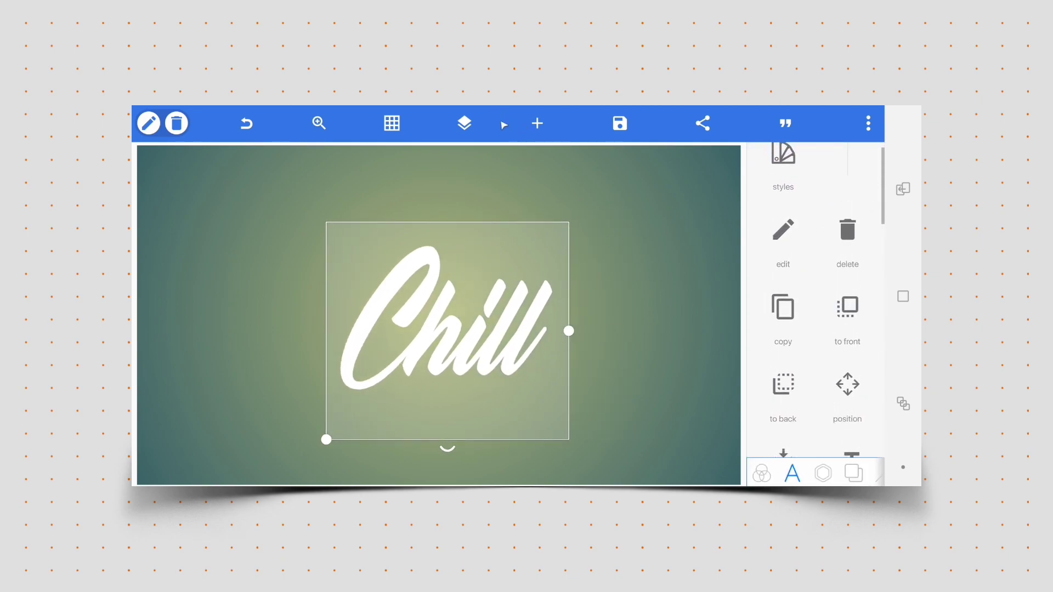
Lock the Chill layer and centre it horizontally and vertically on the canvas.
click(464, 124)
click(240, 159)
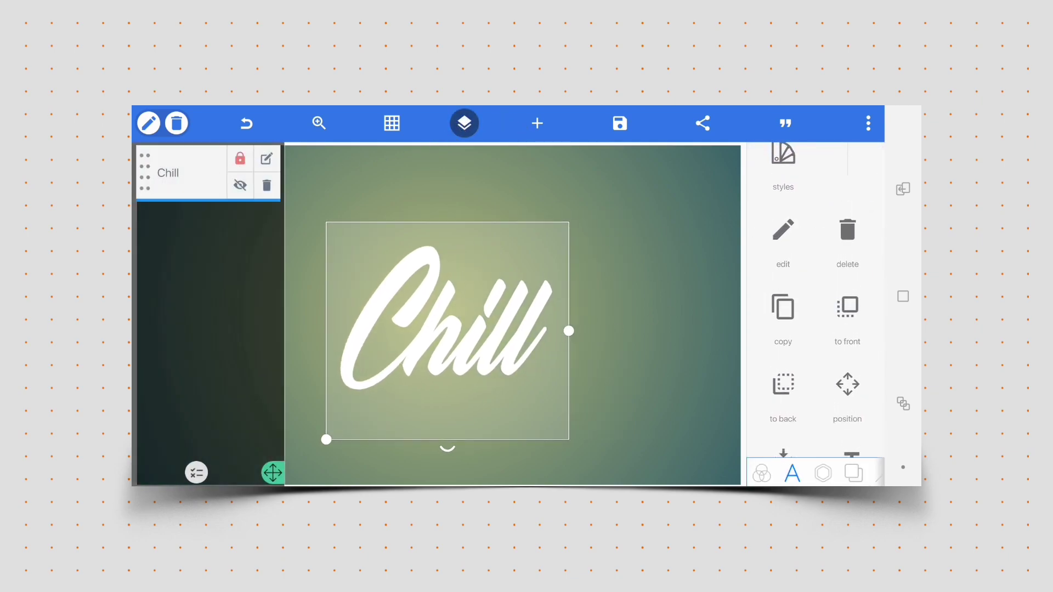
scroll(815, 330, down, 3)
click(781, 374)
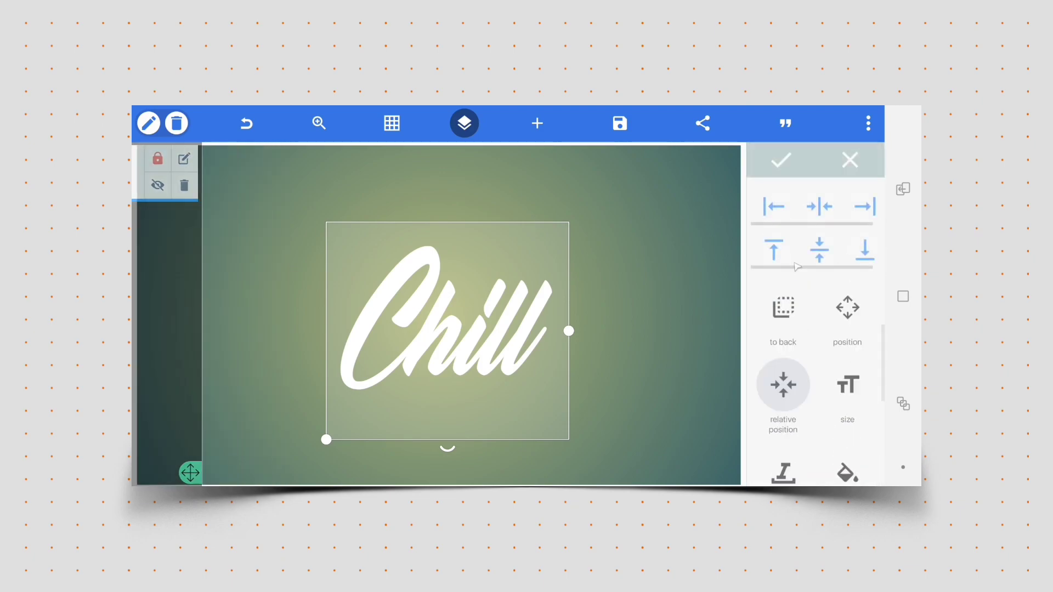
click(819, 206)
click(820, 252)
click(782, 161)
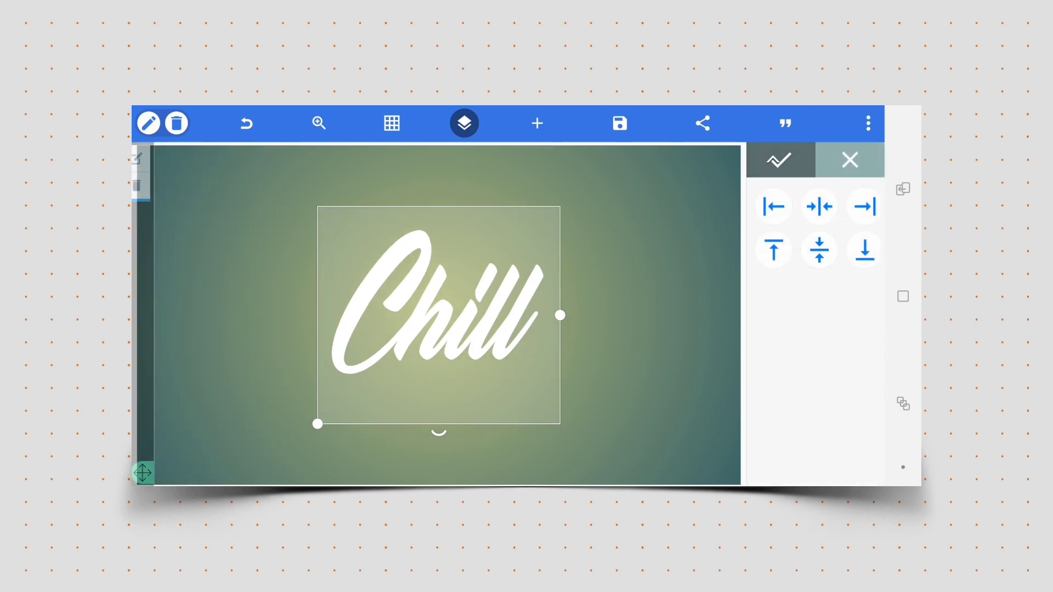
scroll(816, 313, up, 3)
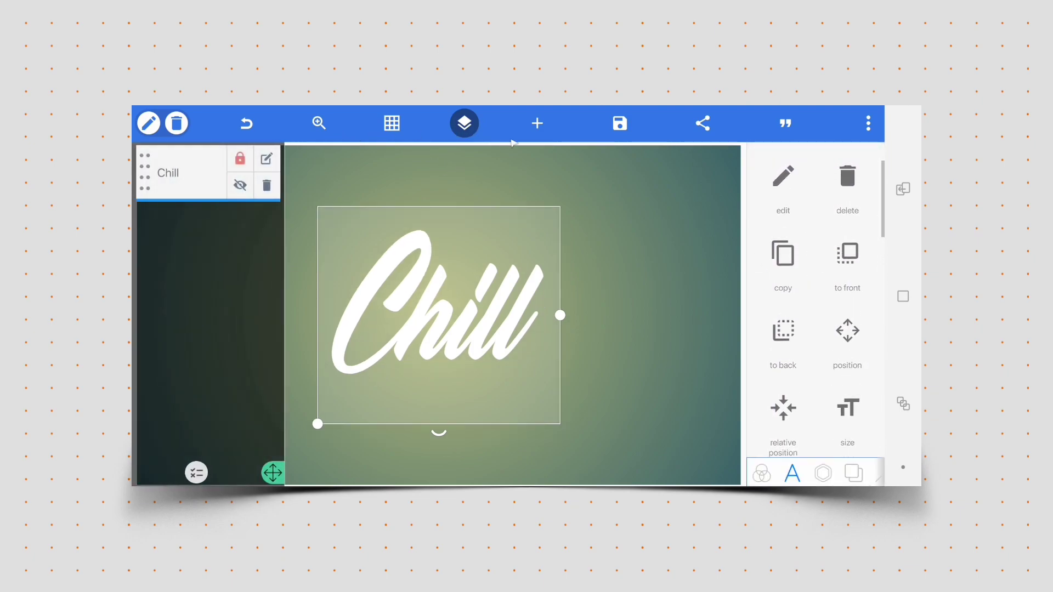
click(464, 123)
scroll(814, 329, down, 4)
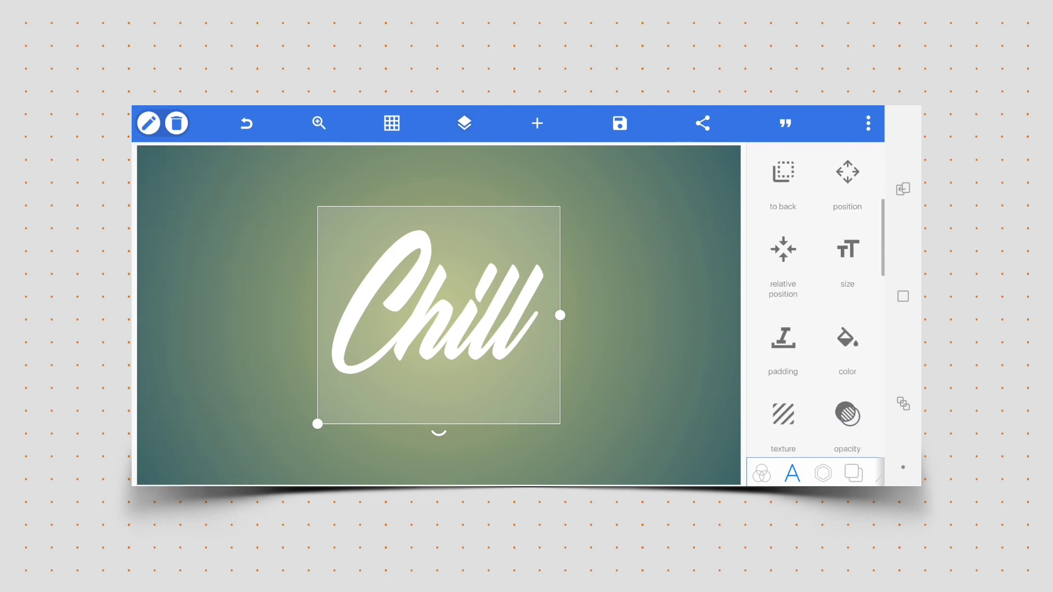
scroll(815, 312, down, 3)
scroll(815, 313, down, 3)
scroll(814, 313, down, 2)
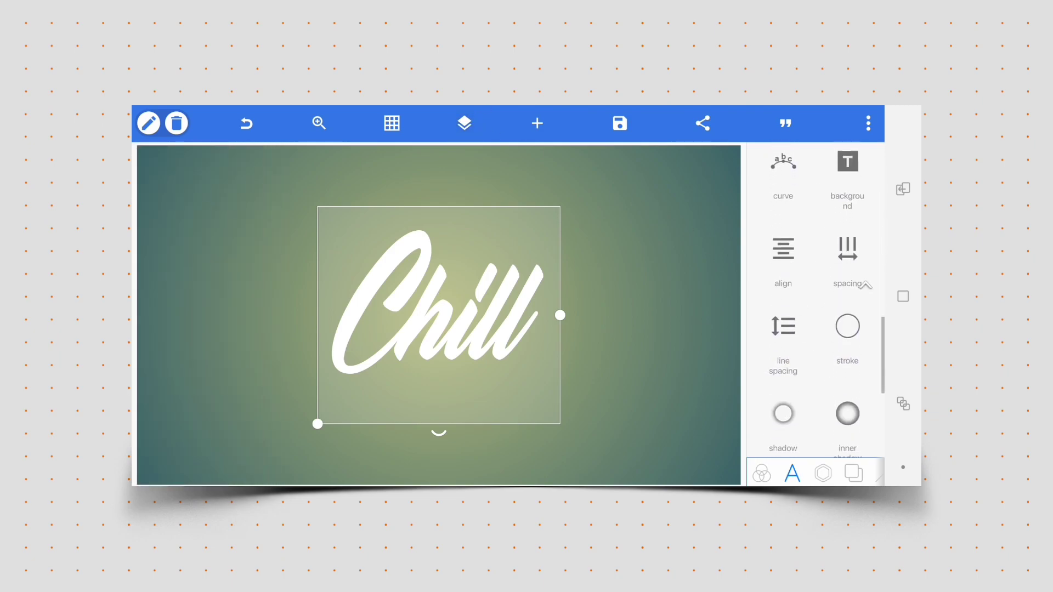
Enable a white stroke at width 6 on the text.
click(848, 333)
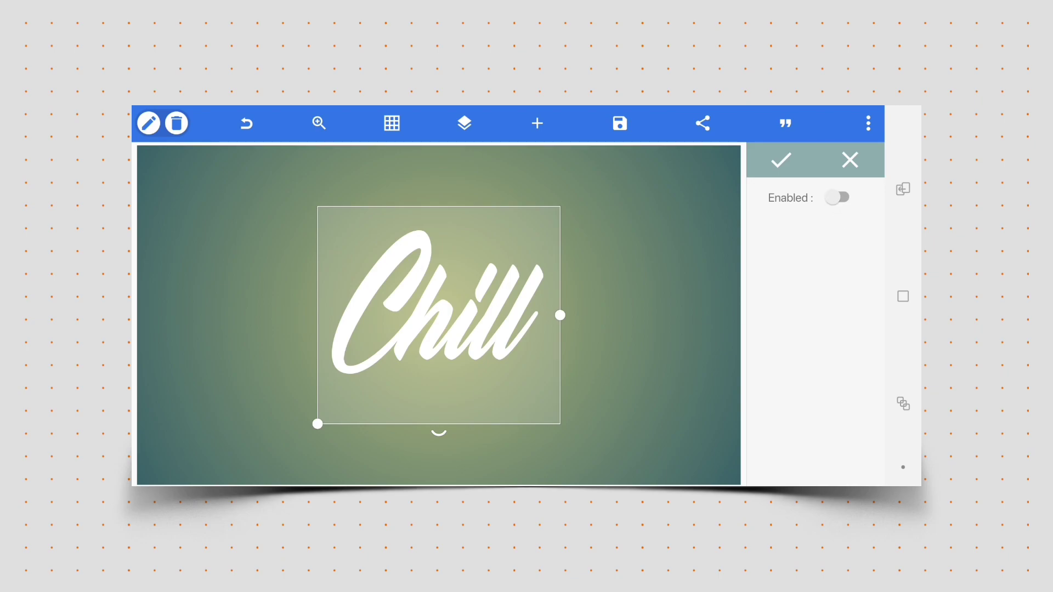
click(837, 198)
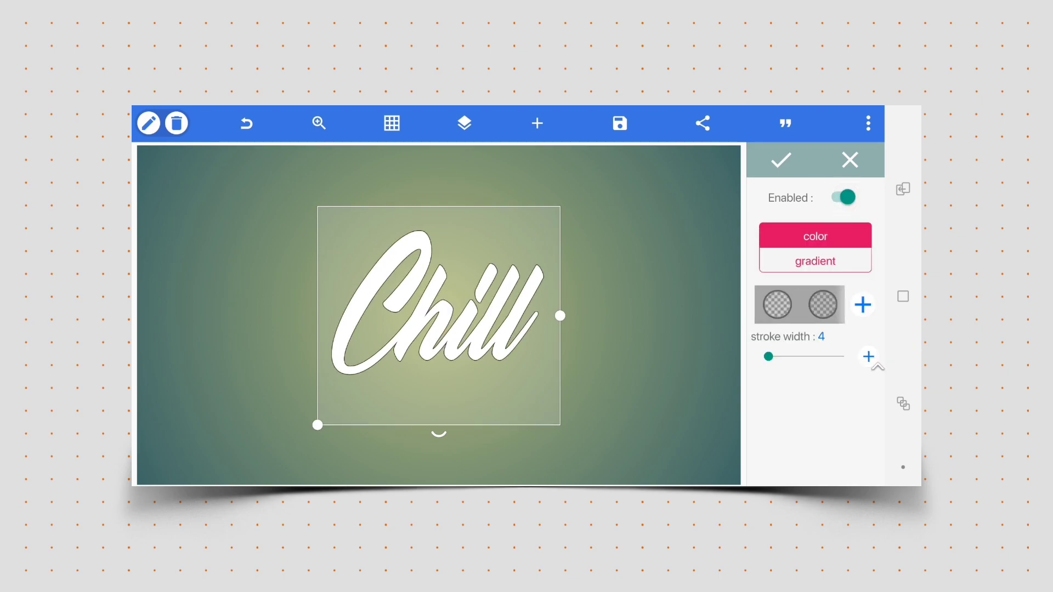
click(869, 357)
click(868, 358)
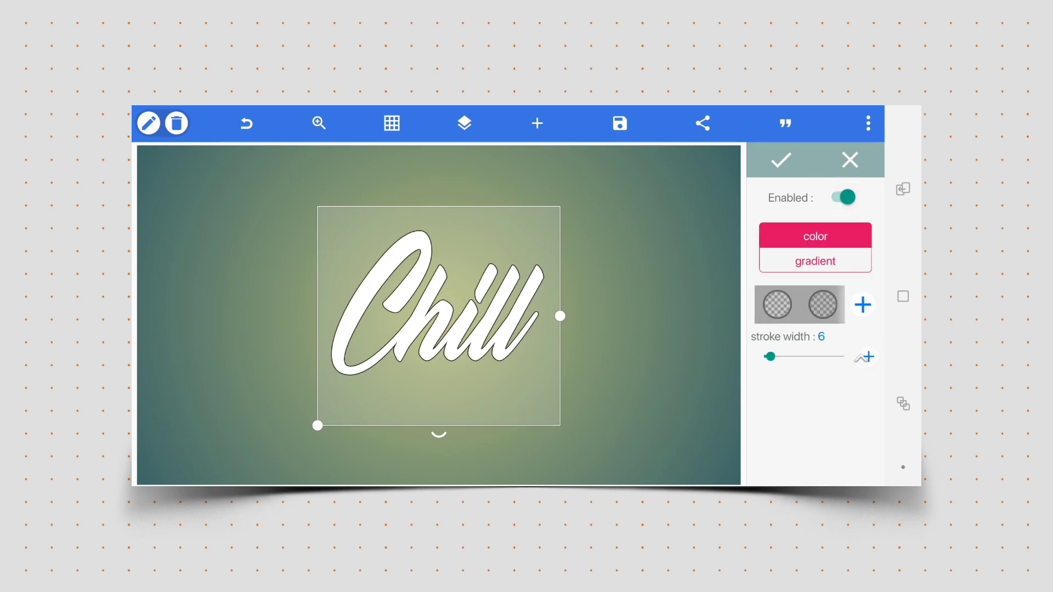
click(824, 304)
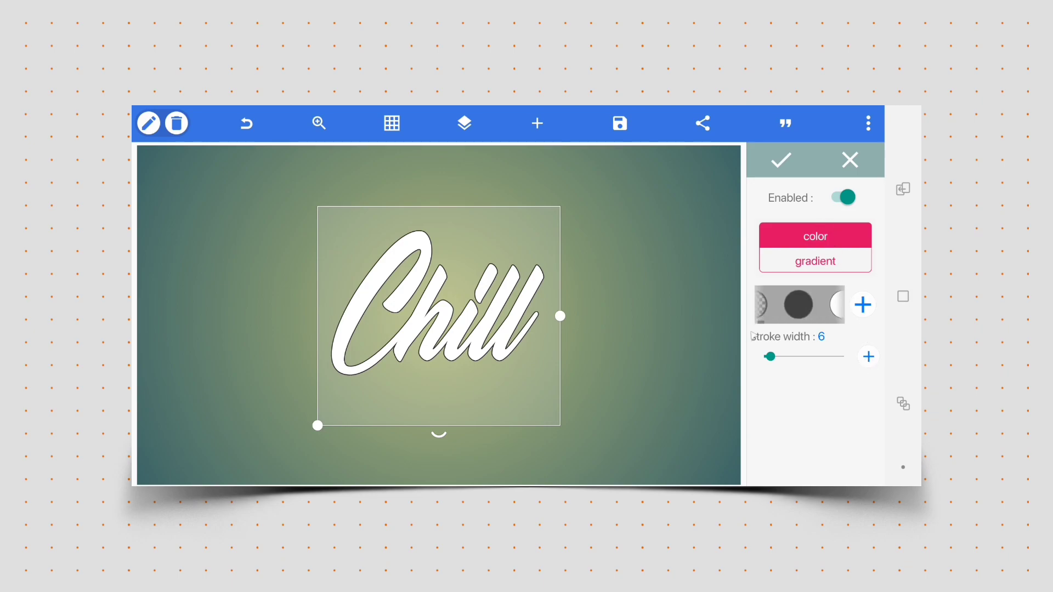
click(789, 307)
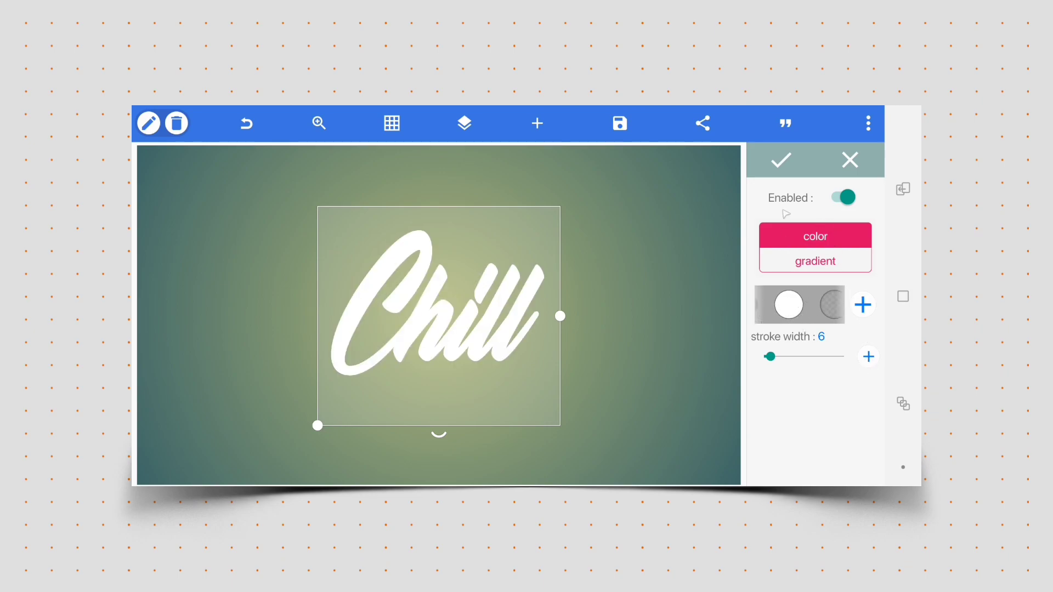
click(781, 161)
scroll(814, 314, up, 2)
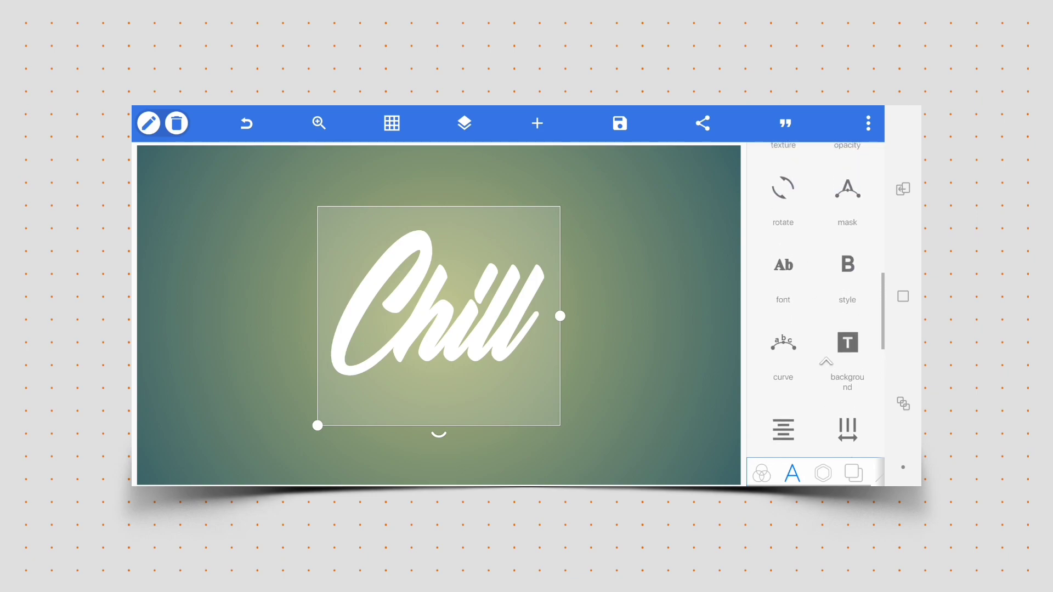
scroll(815, 313, down, 3)
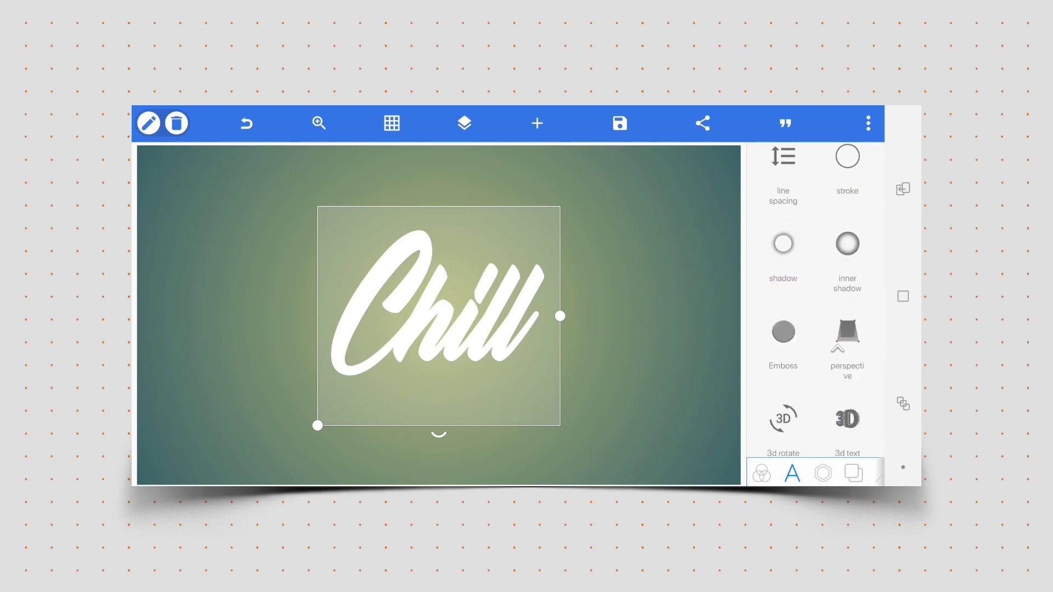
Enable an inner shadow with blur radius 0 and offset x -3.
click(848, 247)
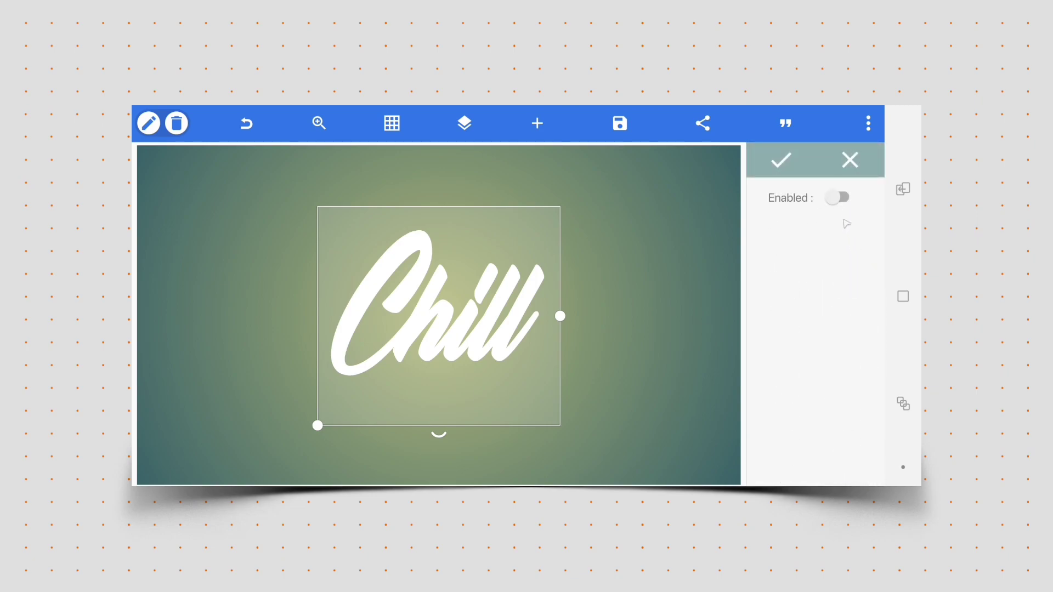
click(848, 201)
drag(774, 291, 763, 291)
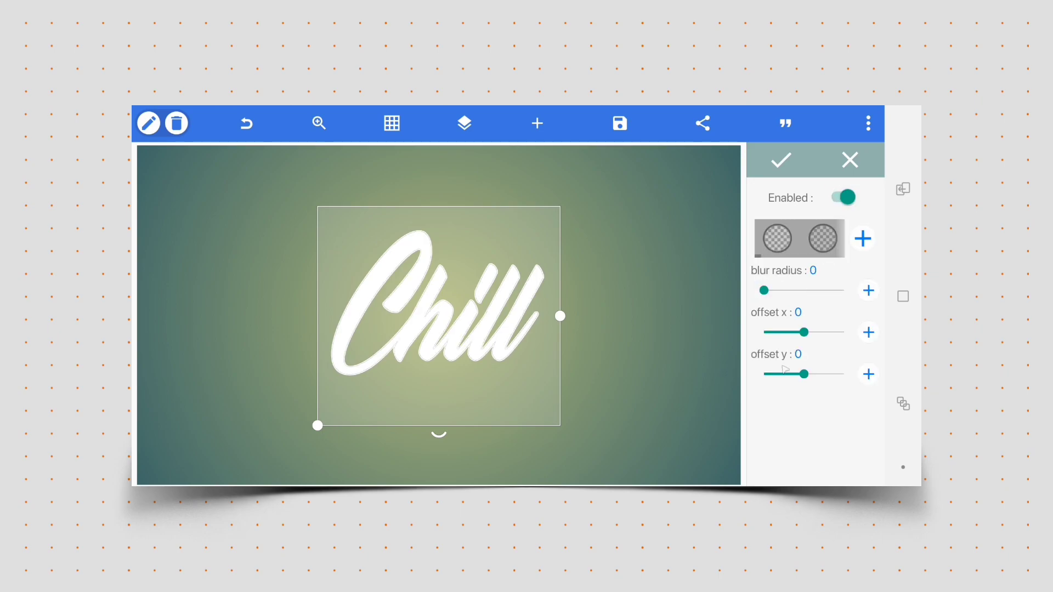
click(869, 333)
drag(806, 332, 798, 333)
click(869, 332)
click(869, 332)
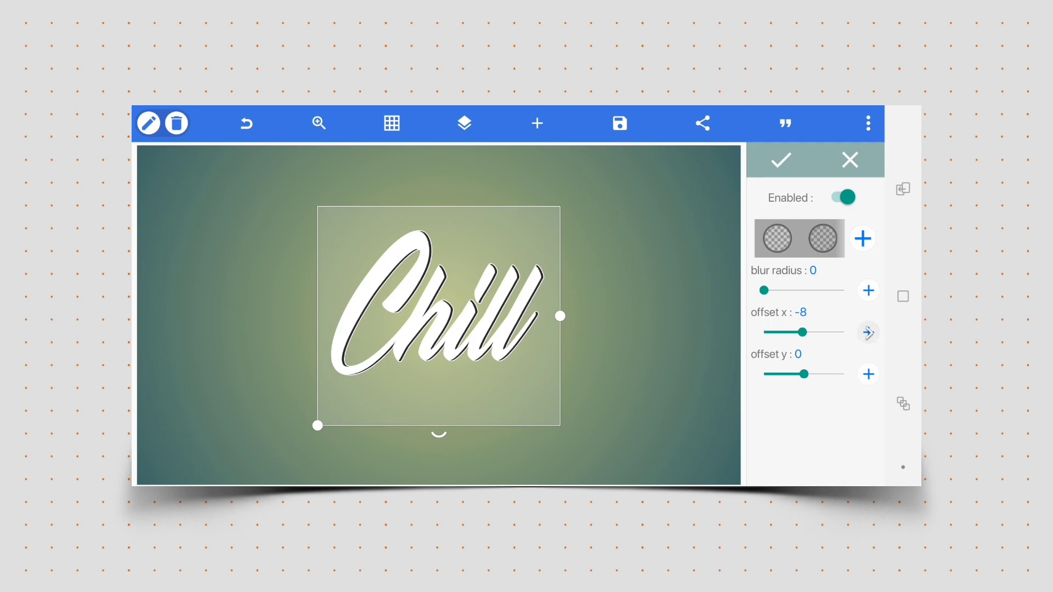
click(869, 333)
click(869, 332)
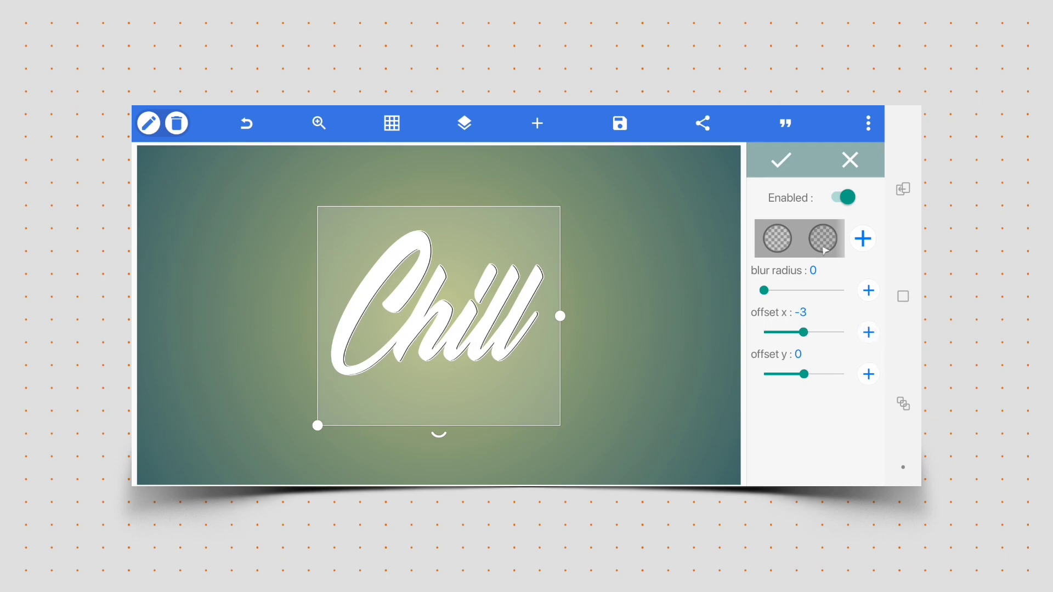
click(781, 160)
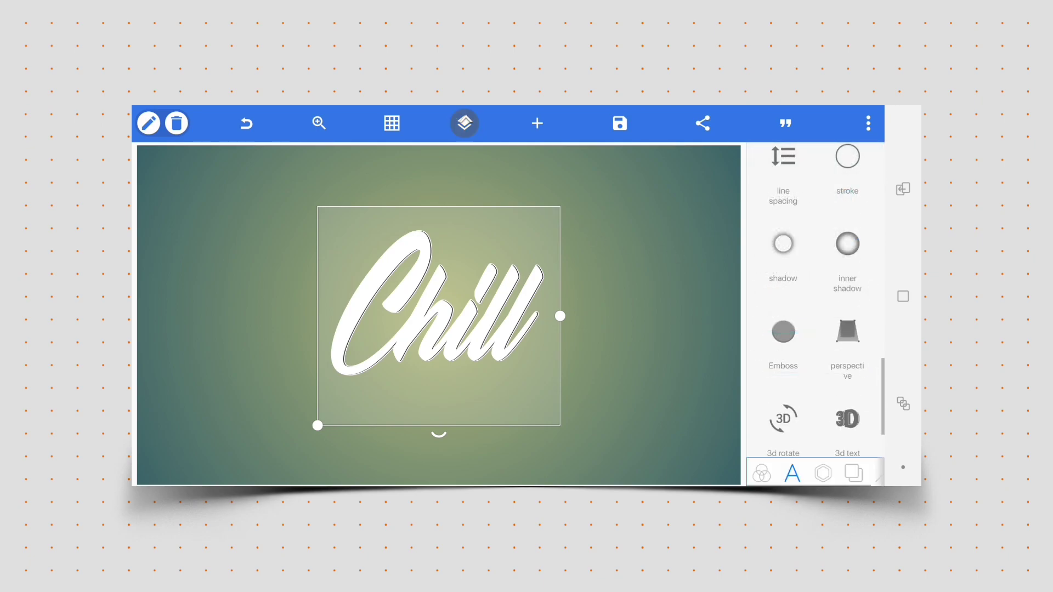
Duplicate the Chill layer and move the copy below the original.
click(465, 123)
click(267, 159)
click(311, 193)
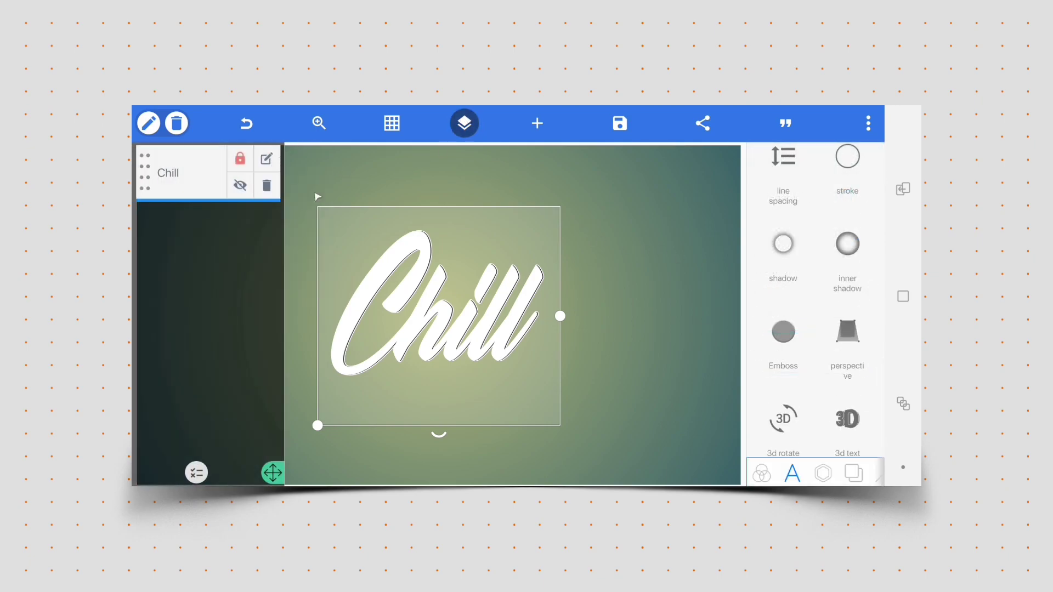
drag(145, 173, 145, 247)
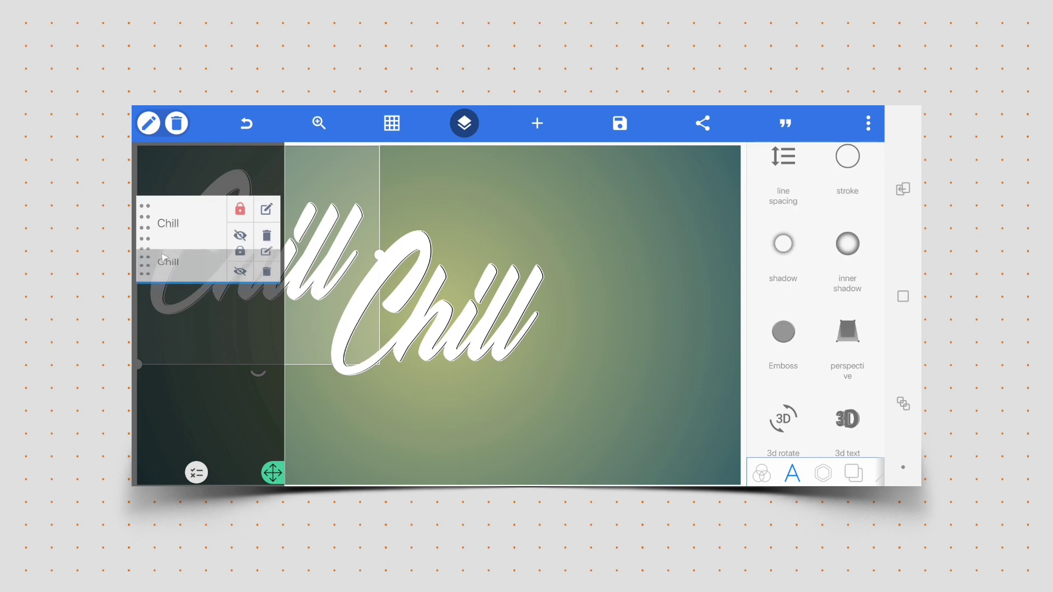
click(464, 123)
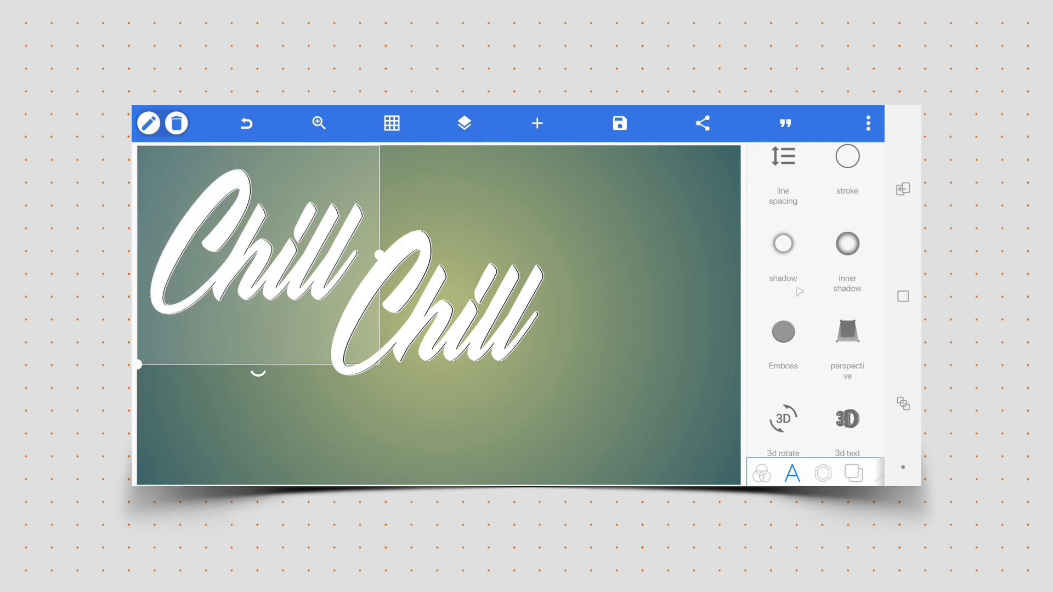
scroll(799, 292, up, 3)
scroll(794, 280, up, 3)
scroll(792, 271, up, 3)
scroll(790, 261, up, 2)
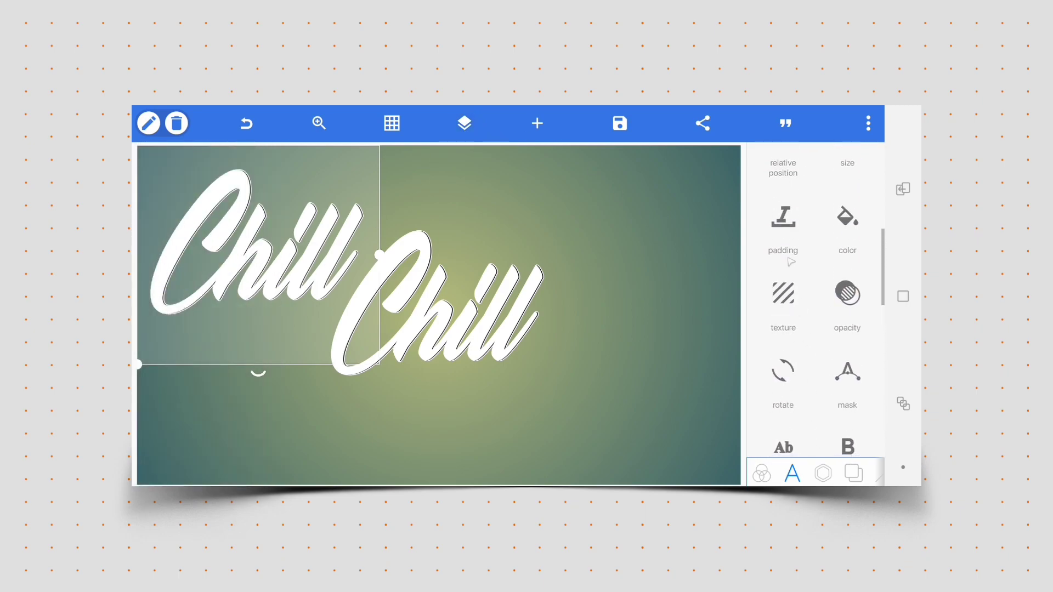
scroll(790, 262, up, 1)
Centre the text horizontally and vertically on the canvas.
click(784, 289)
click(820, 208)
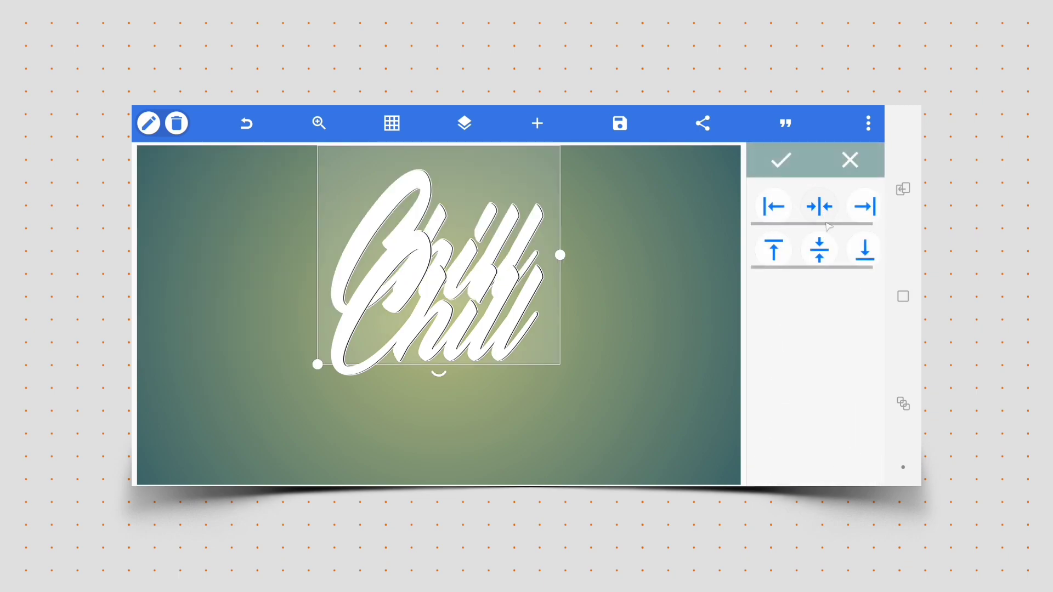
click(820, 252)
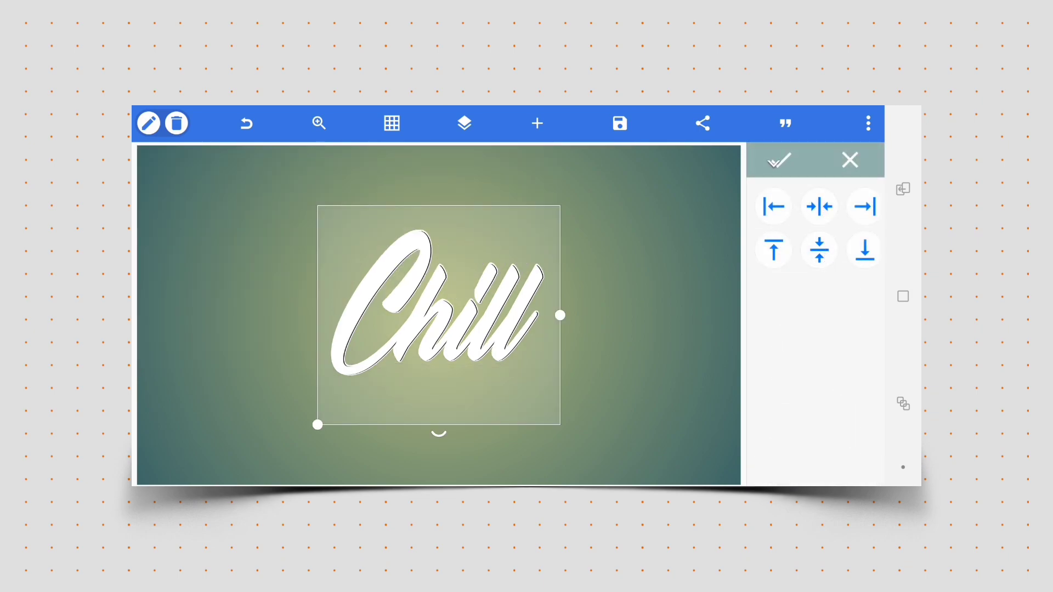
click(779, 162)
Centre the upper Chill layer vertically, then lock the other Chill layer.
click(464, 123)
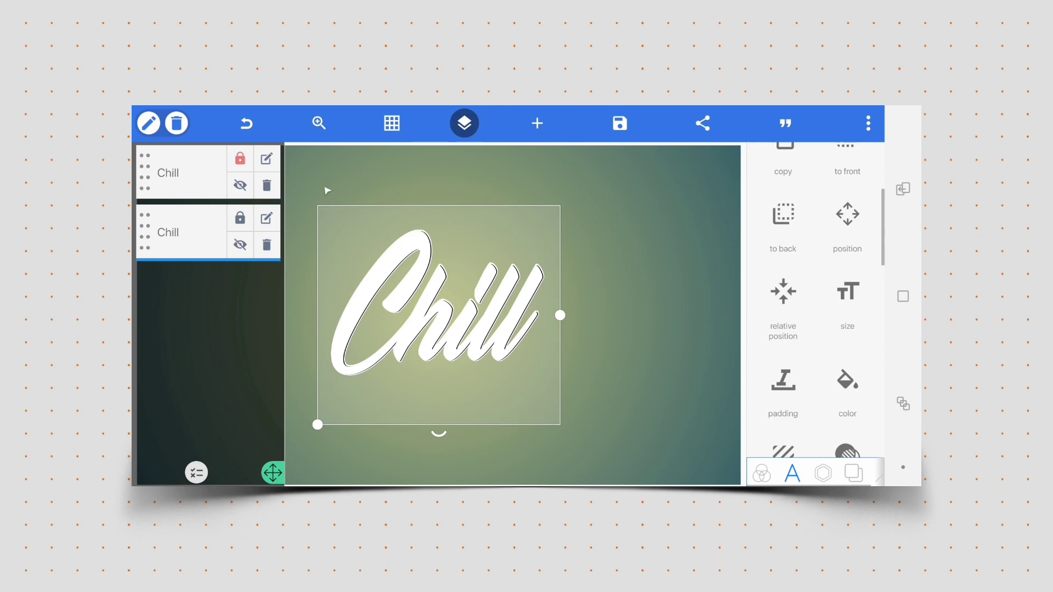
click(206, 183)
click(783, 300)
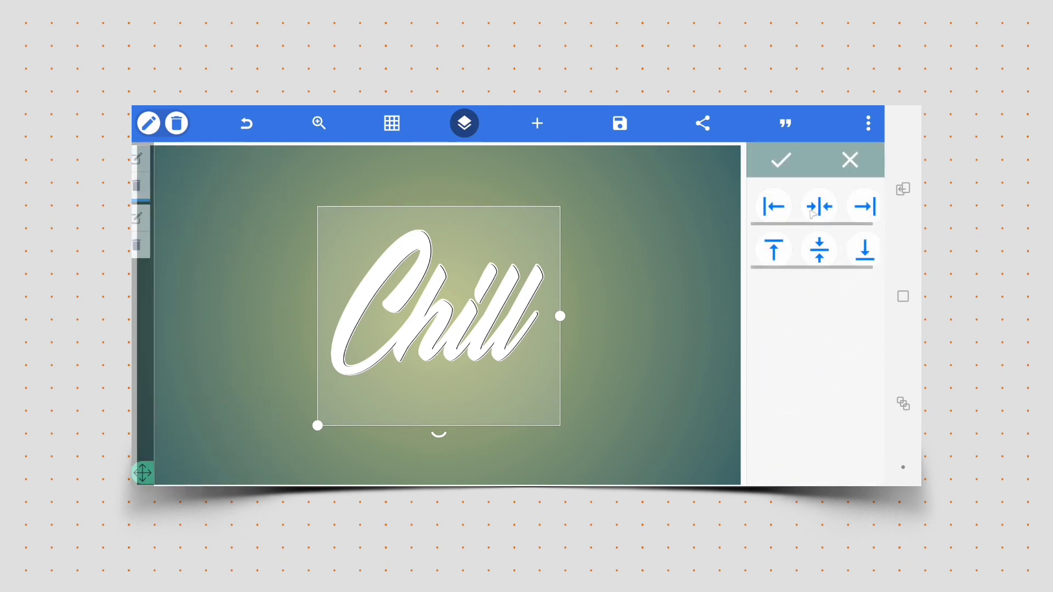
click(820, 250)
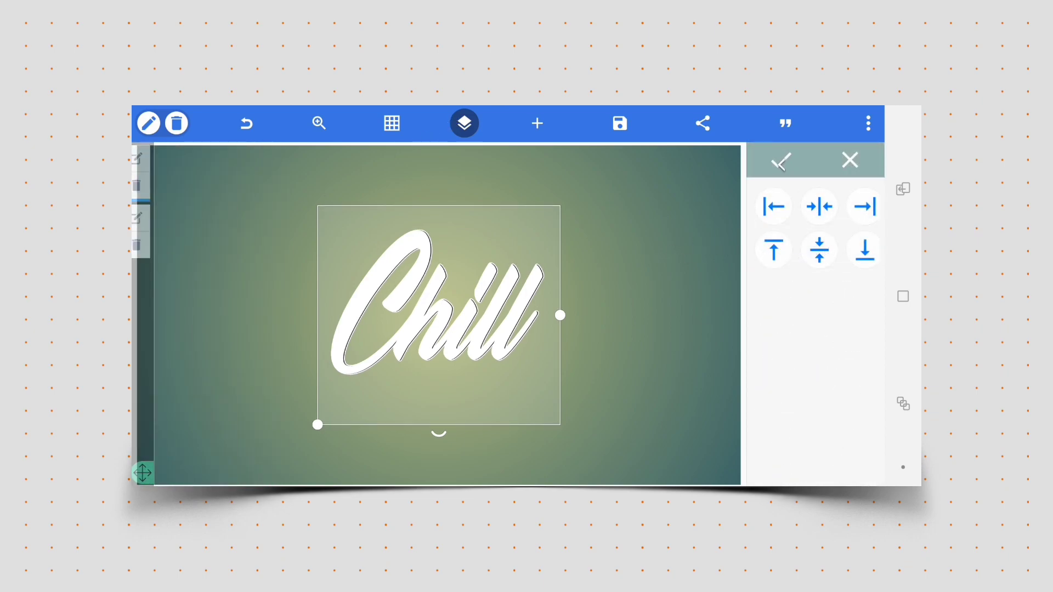
click(779, 162)
click(239, 217)
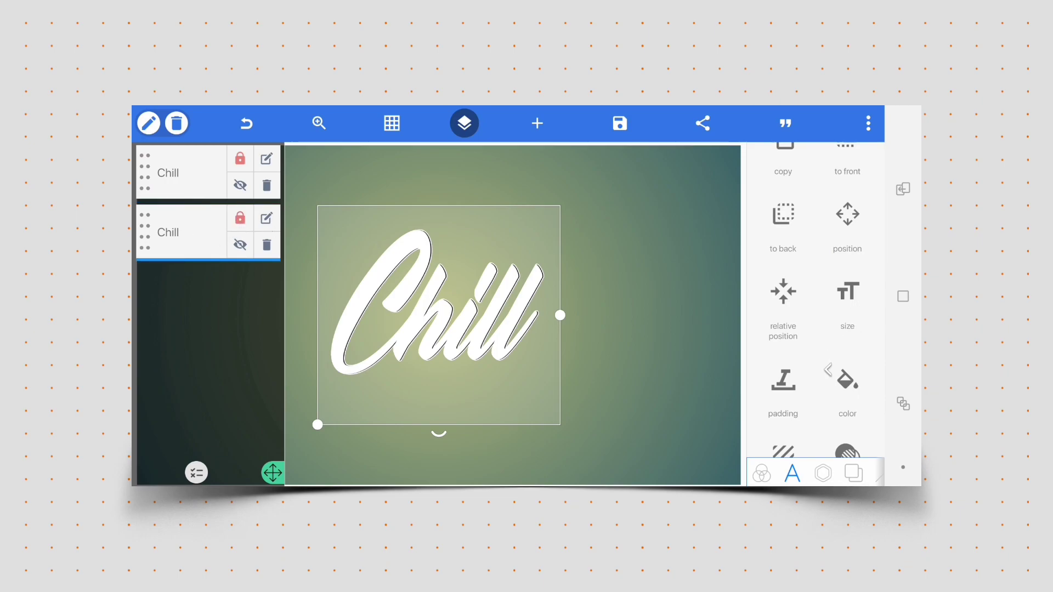
scroll(815, 312, down, 6)
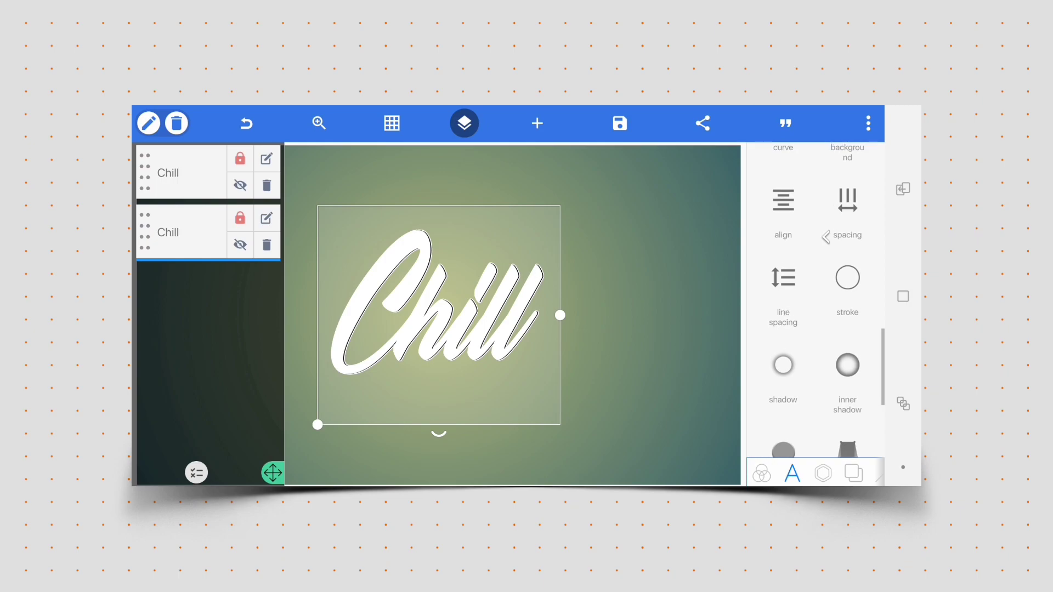
scroll(815, 313, down, 2)
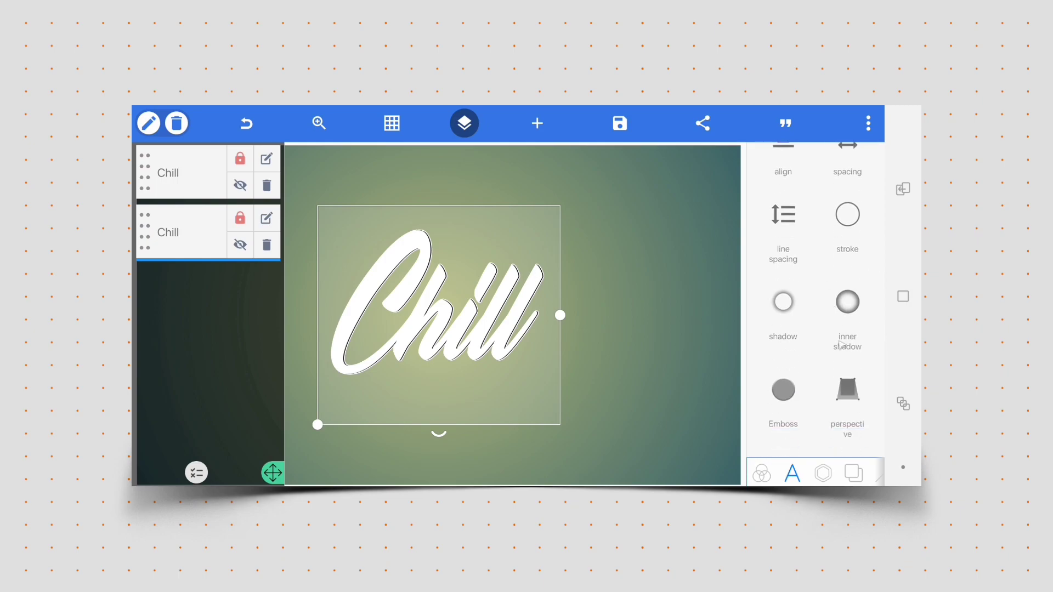
Set a dark stroke colour and raise the stroke width to about 18.
click(848, 216)
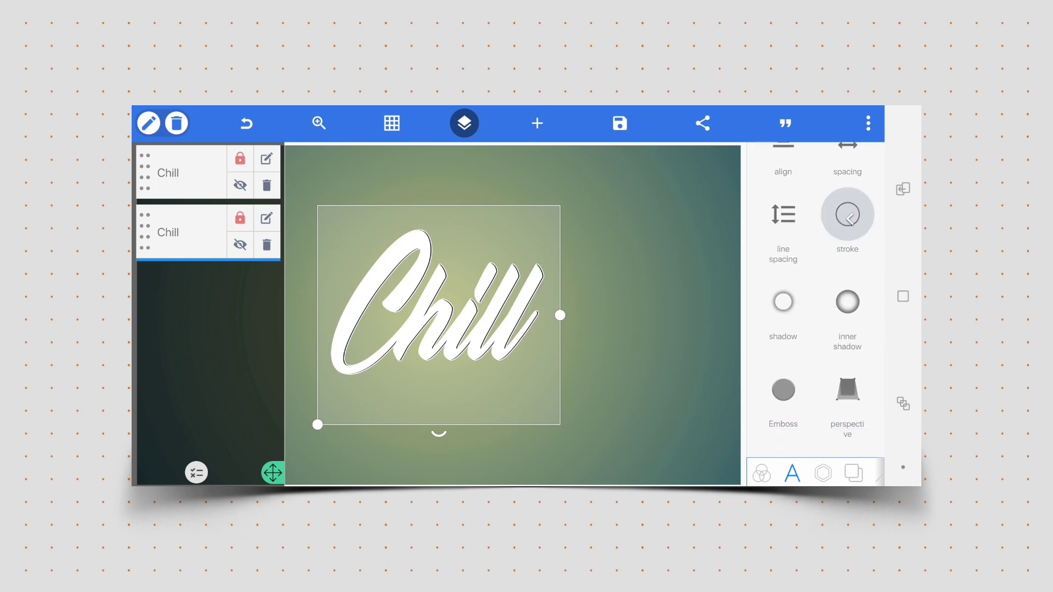
click(778, 304)
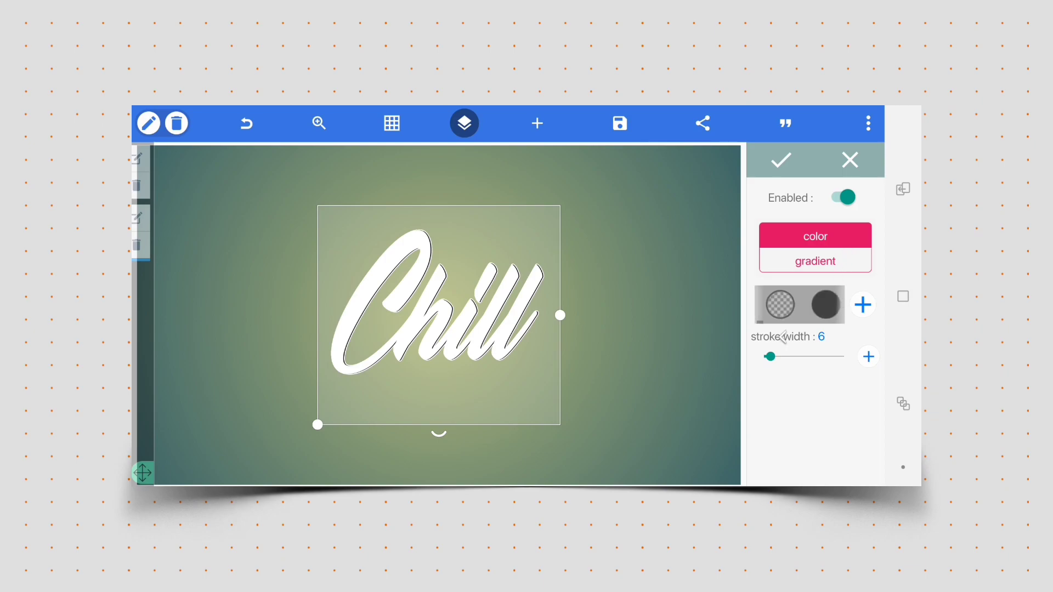
drag(823, 305, 774, 305)
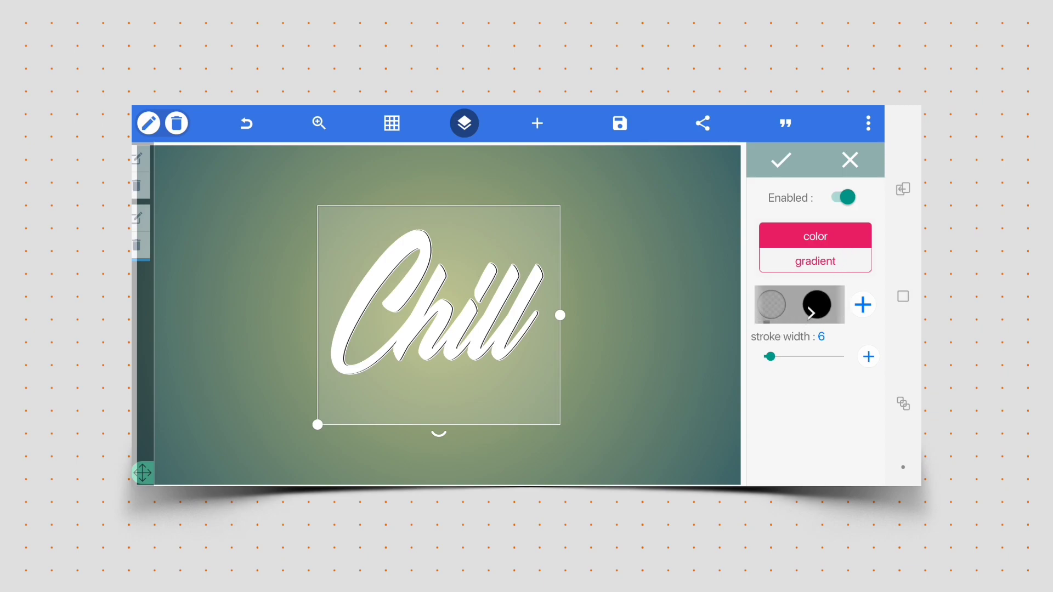
drag(770, 357, 780, 356)
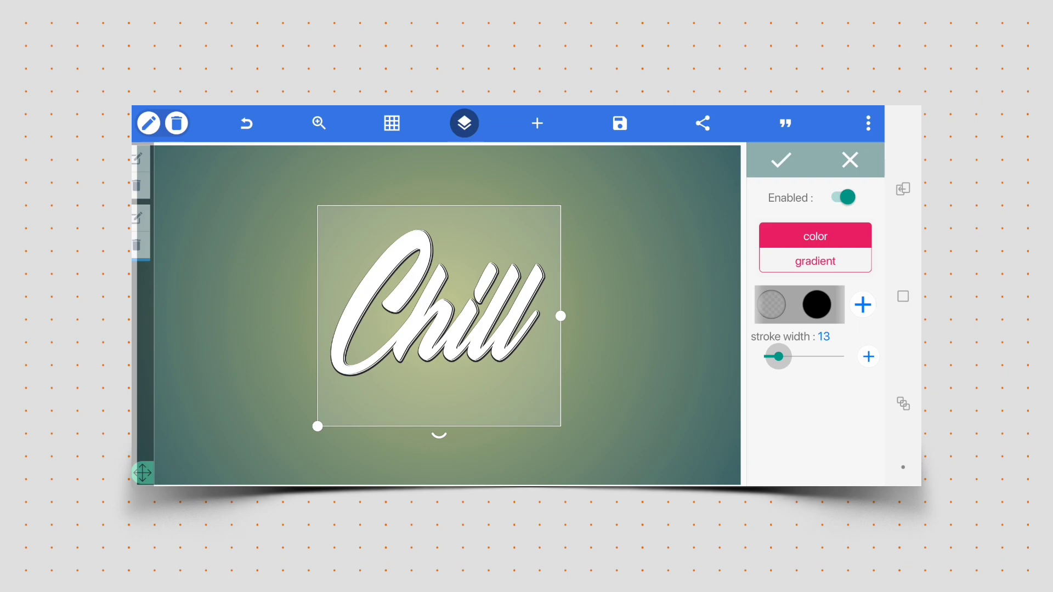
click(868, 356)
click(868, 356)
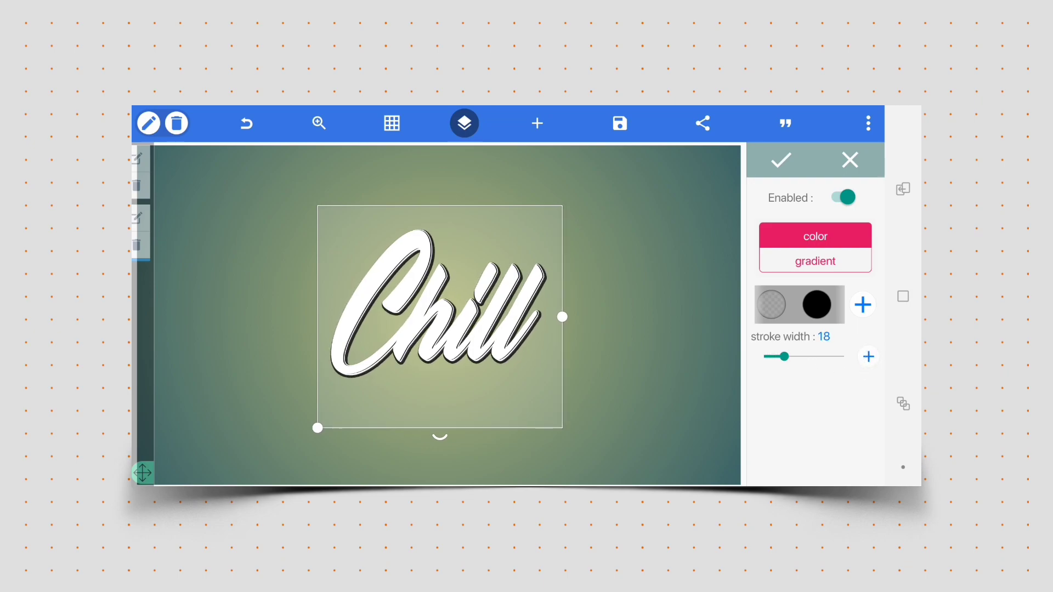
click(869, 356)
click(781, 161)
scroll(814, 330, down, 3)
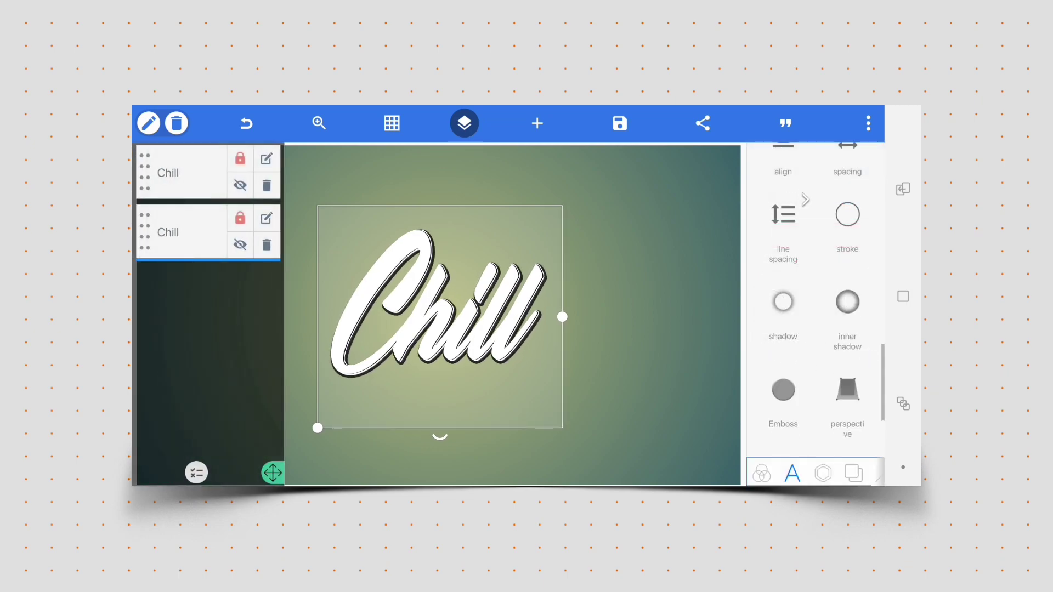
scroll(815, 313, up, 5)
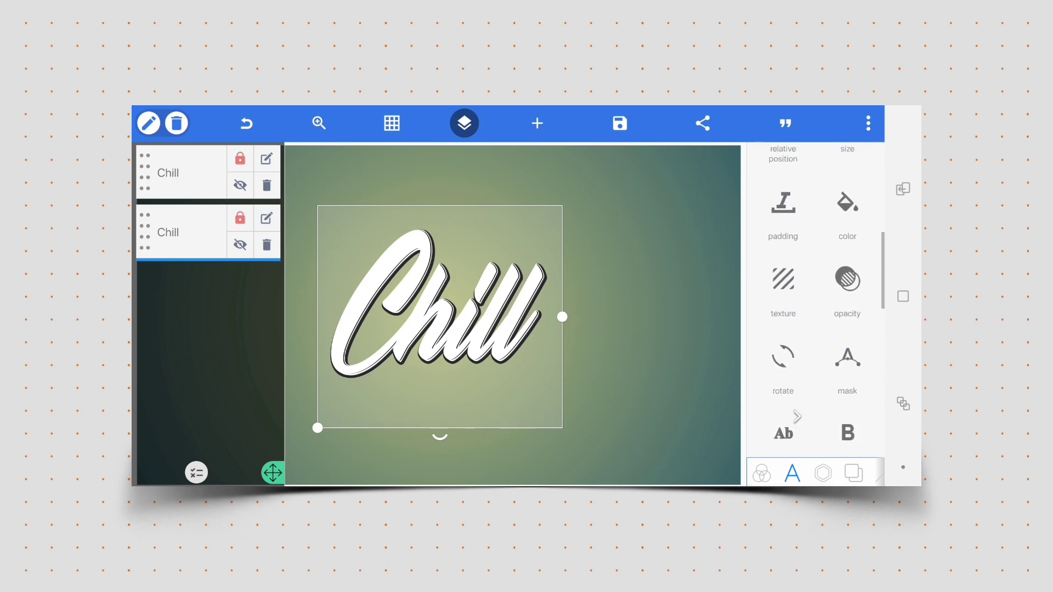
Centre the text vertically on the canvas.
click(782, 393)
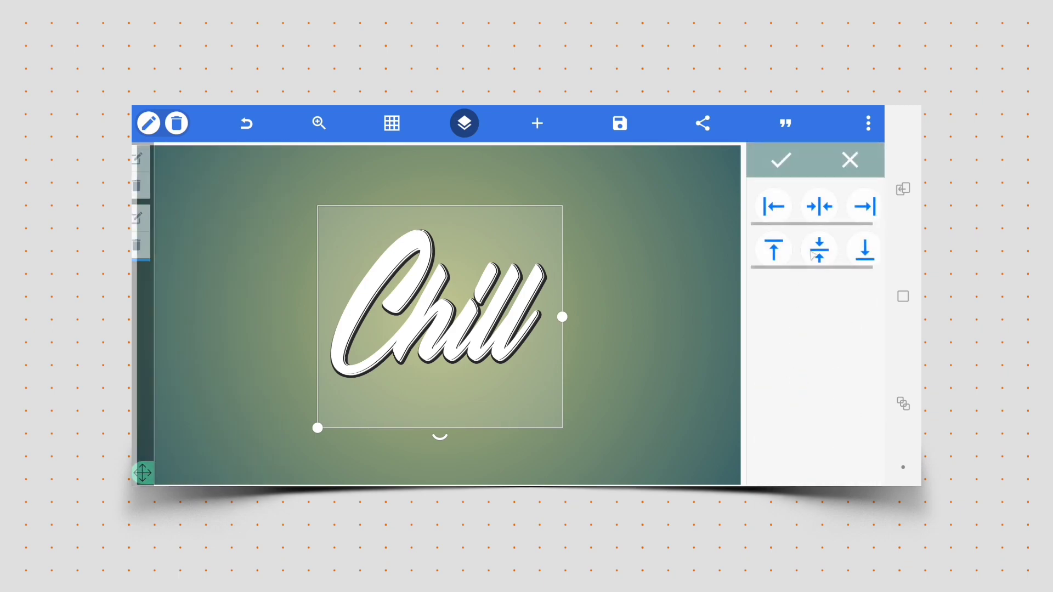
click(820, 207)
click(820, 251)
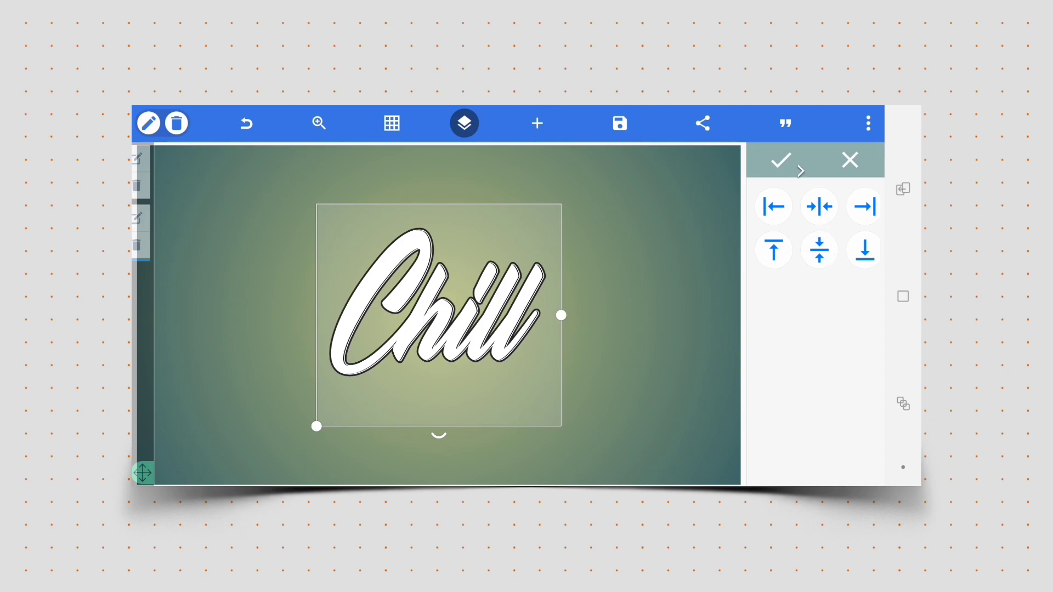
click(782, 161)
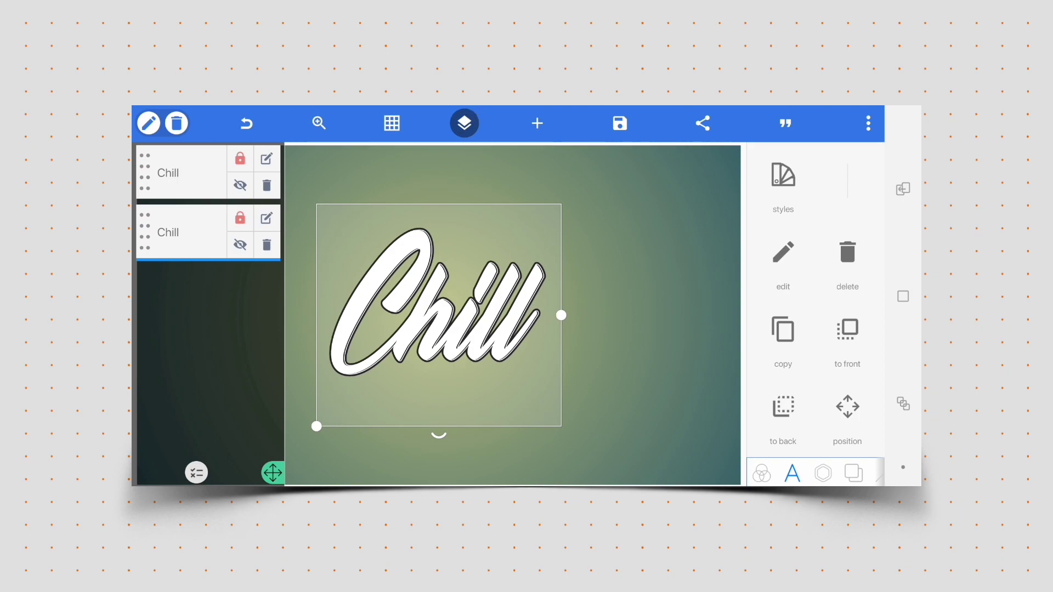
Enable oblique 3D text with about 26% darken, 335° angle and about 43° light angle.
click(464, 123)
scroll(815, 329, down, 5)
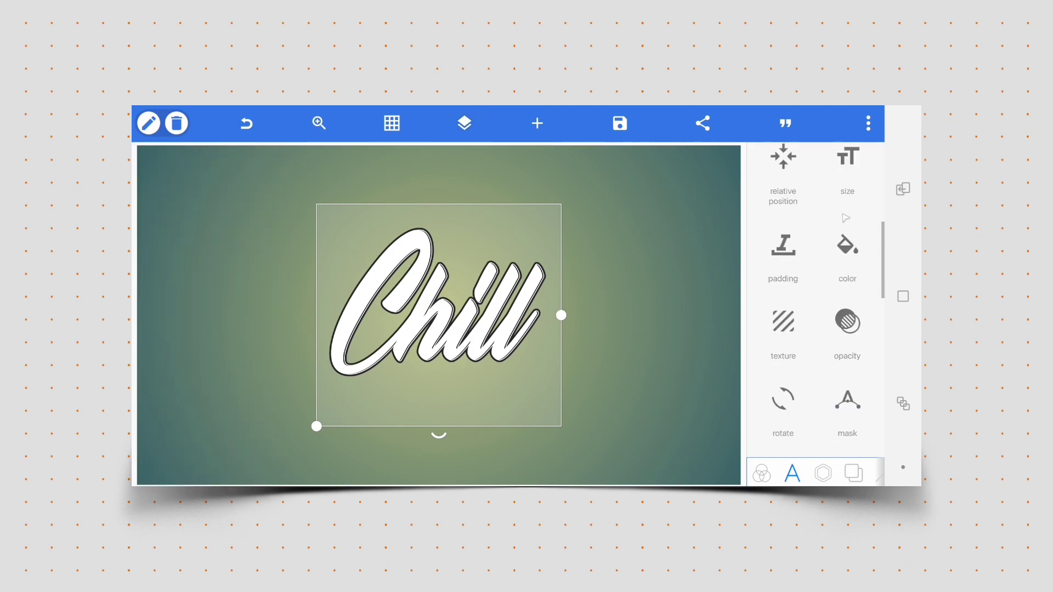
scroll(840, 313, down, 3)
scroll(839, 313, down, 3)
scroll(839, 314, down, 3)
scroll(840, 312, down, 3)
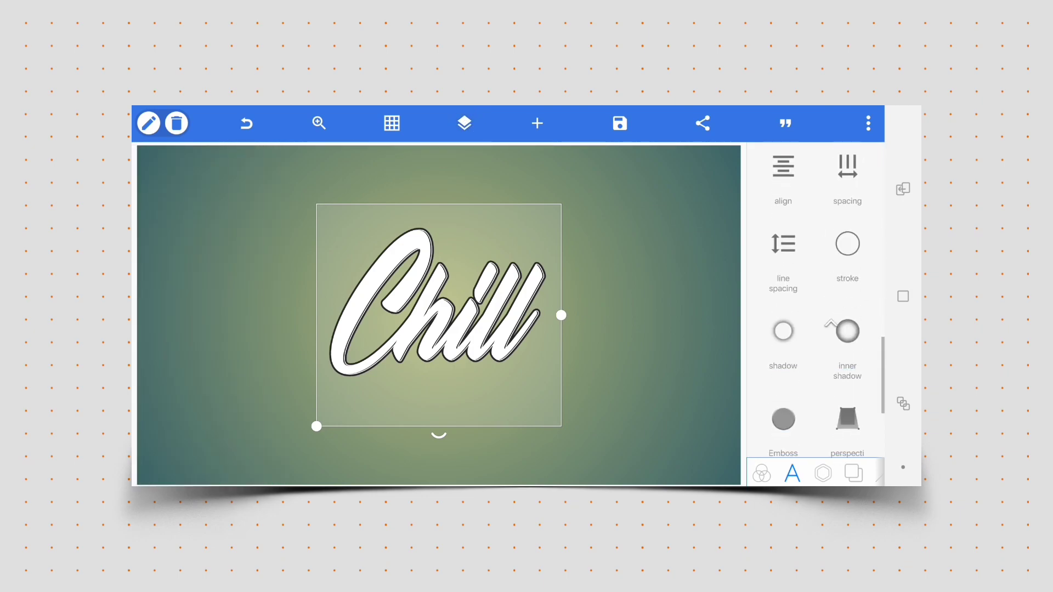
scroll(840, 329, down, 3)
scroll(840, 330, down, 2)
click(848, 326)
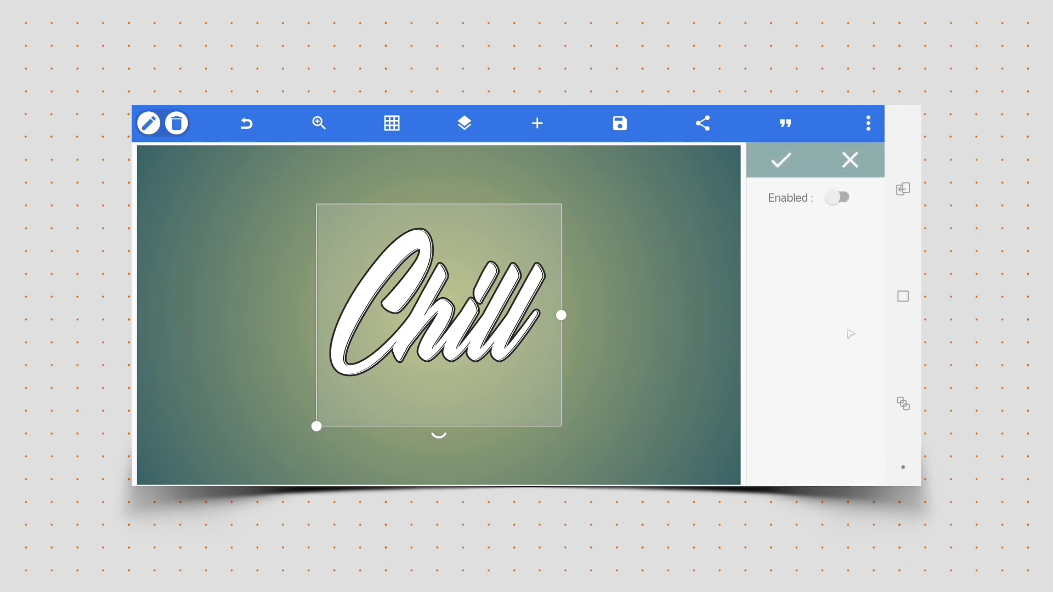
click(839, 198)
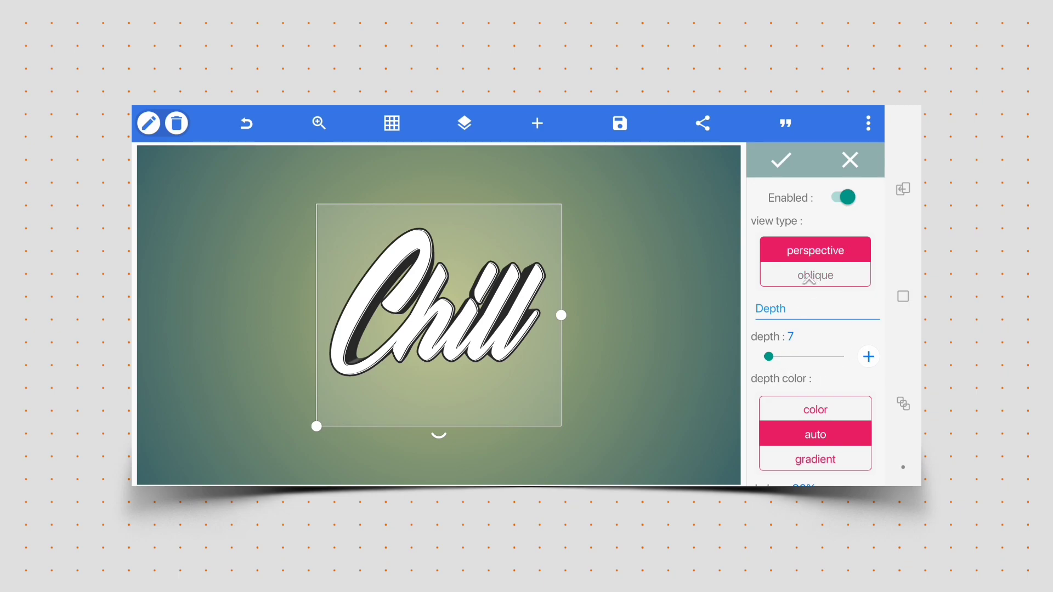
click(810, 279)
scroll(812, 340, down, 3)
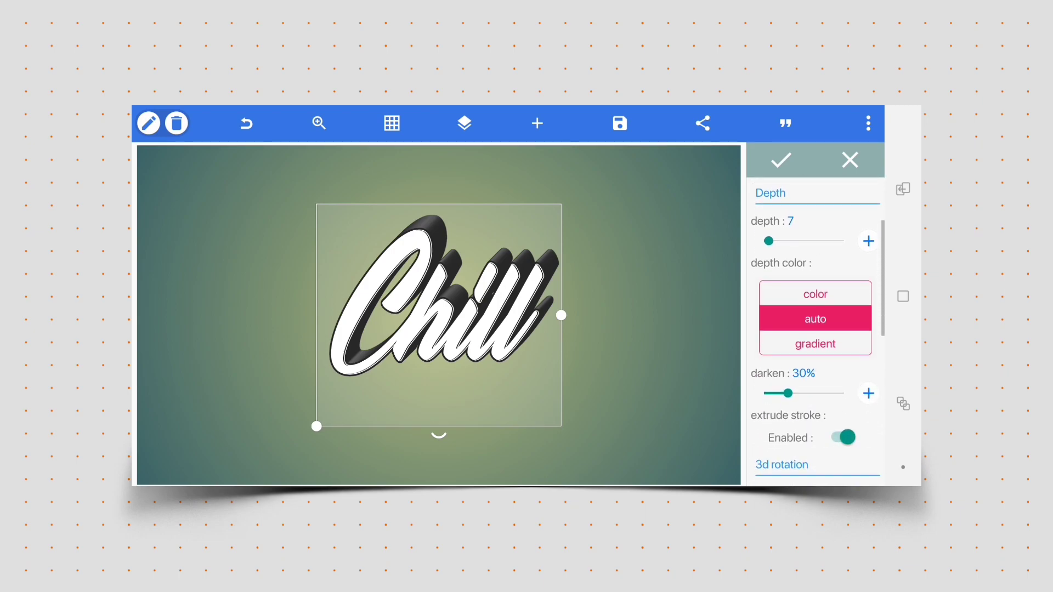
scroll(815, 313, down, 2)
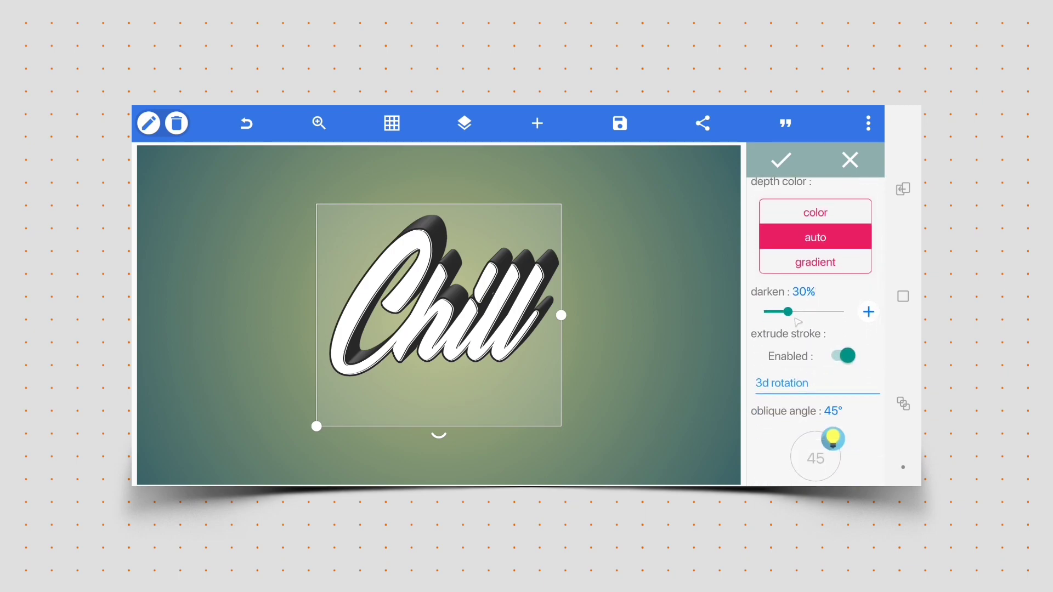
mouse_move(788, 313)
mouse_down()
mouse_move(763, 312)
mouse_move(785, 312)
mouse_up()
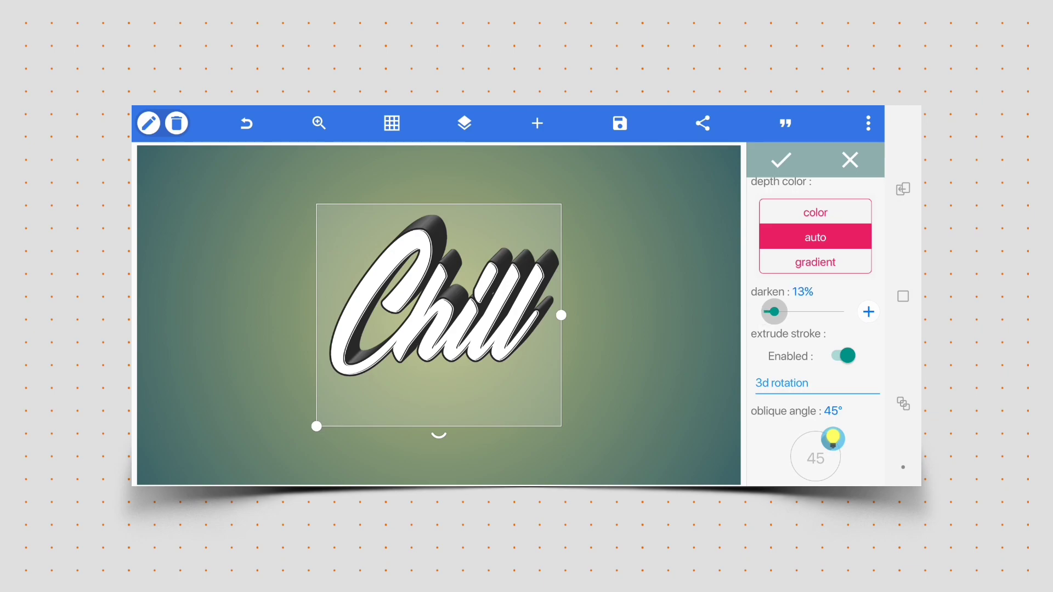
scroll(815, 371, up, 1)
scroll(815, 329, up, 1)
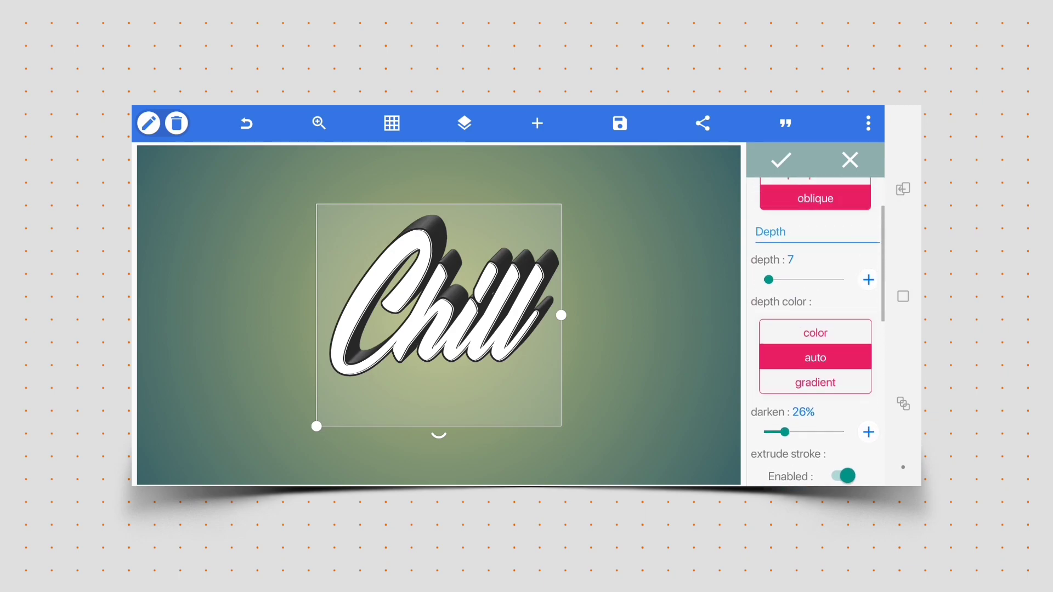
scroll(814, 330, down, 4)
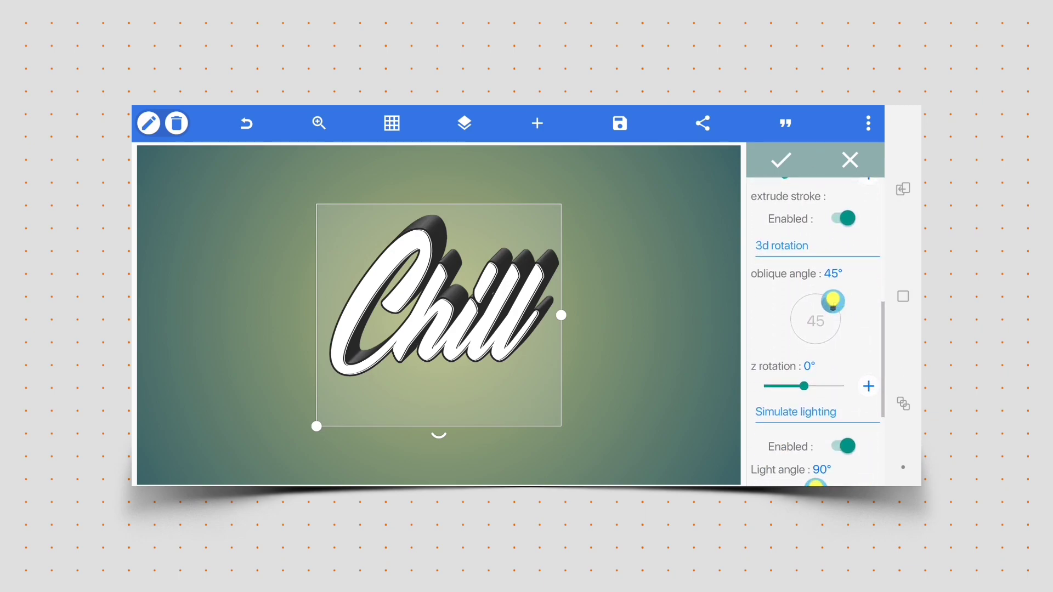
drag(833, 301, 838, 328)
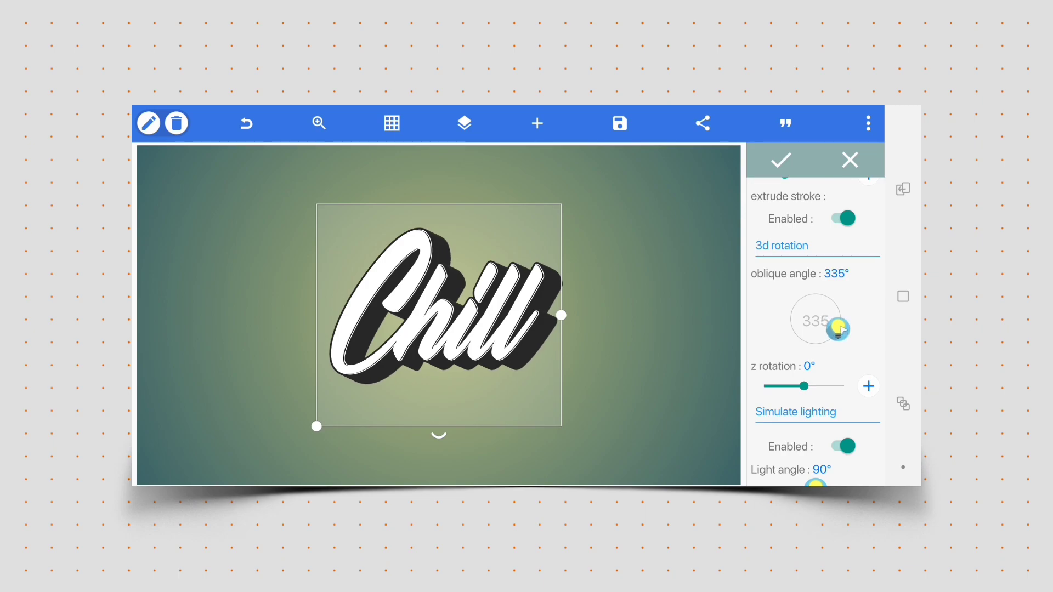
scroll(814, 329, up, 3)
scroll(815, 330, down, 1)
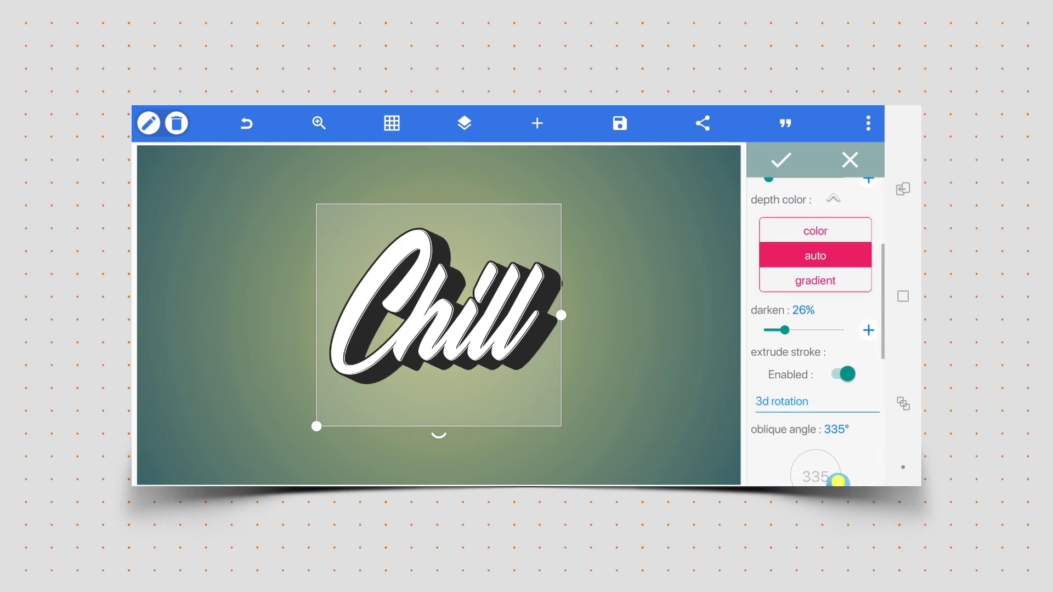
scroll(814, 329, down, 4)
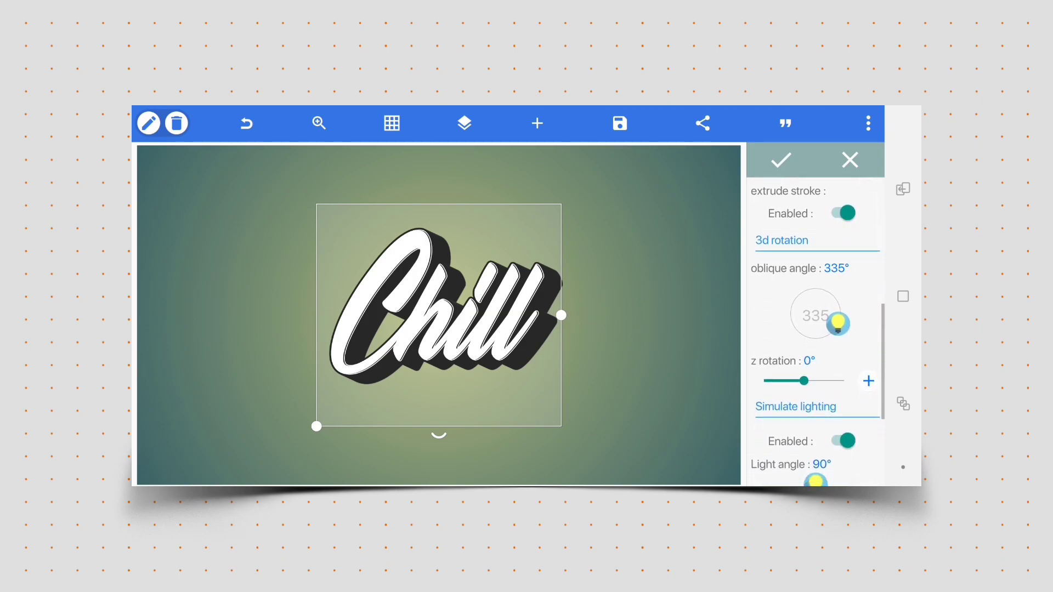
scroll(815, 329, down, 3)
mouse_move(815, 334)
mouse_down()
mouse_move(837, 345)
mouse_move(835, 338)
mouse_up()
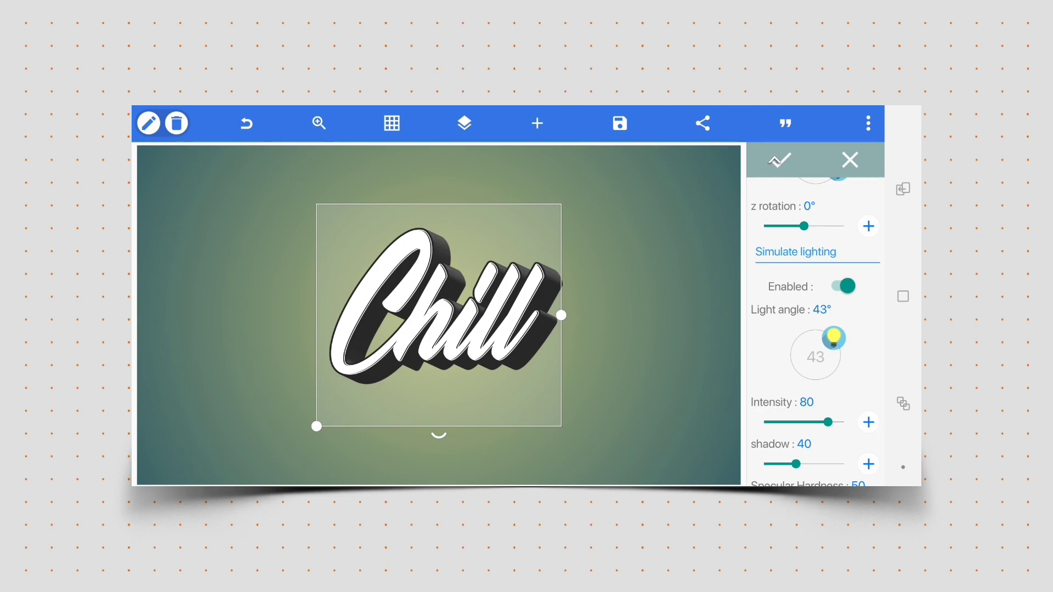
click(779, 160)
click(719, 231)
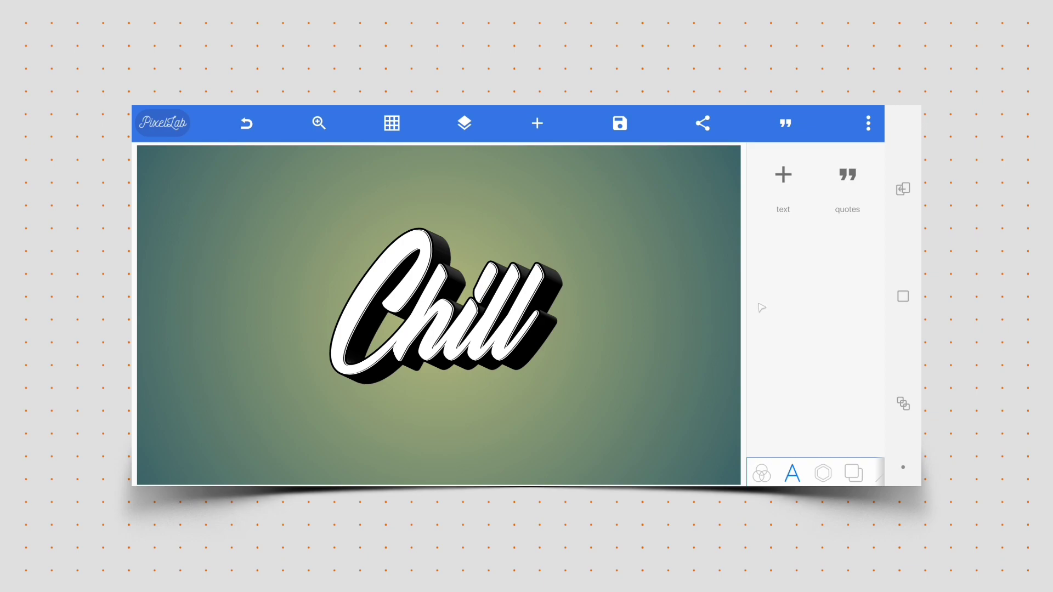
Select both Chill layers together for resizing.
click(465, 124)
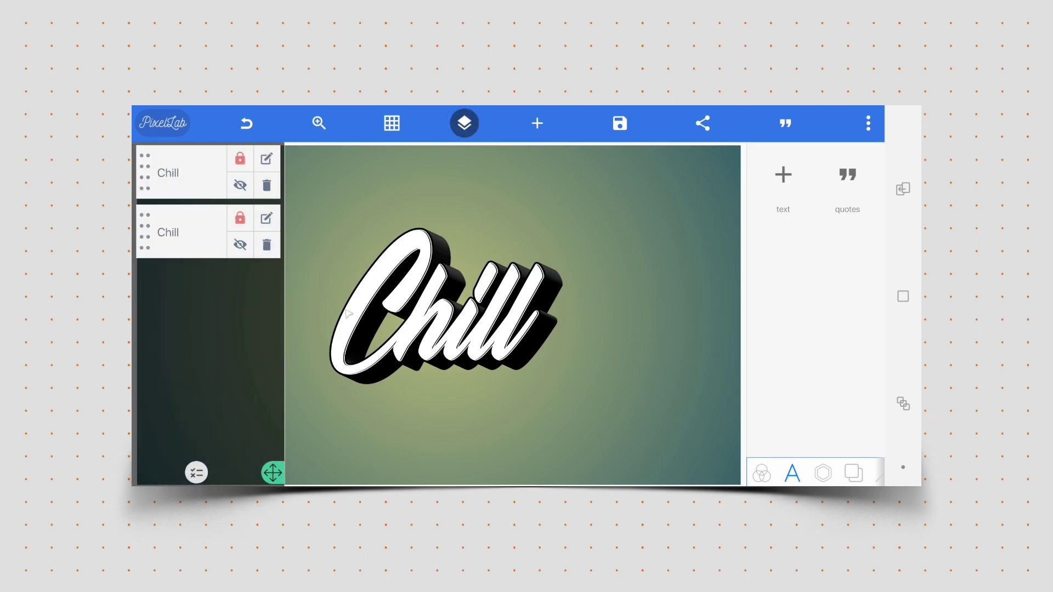
click(195, 473)
click(253, 232)
click(254, 173)
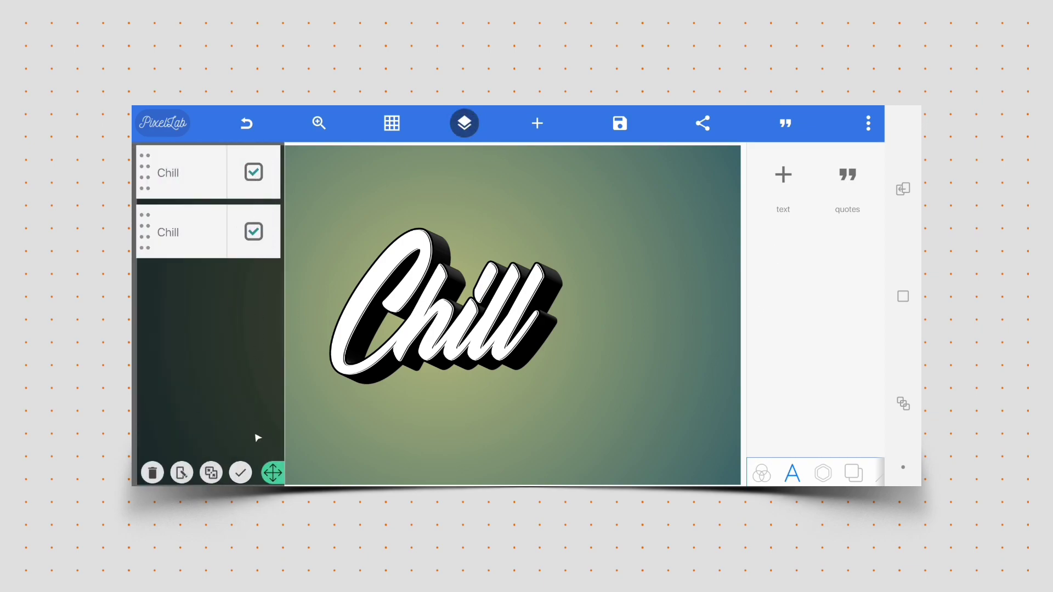
click(181, 474)
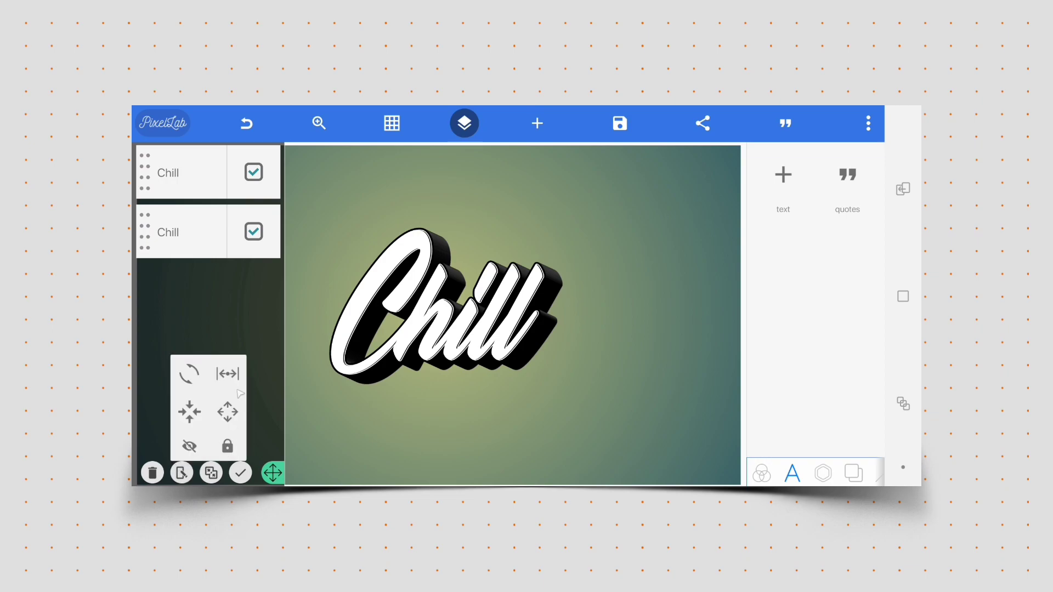
click(228, 375)
Try sizes for both layers between 85% and 148%, ending back at 85%.
drag(782, 212, 776, 213)
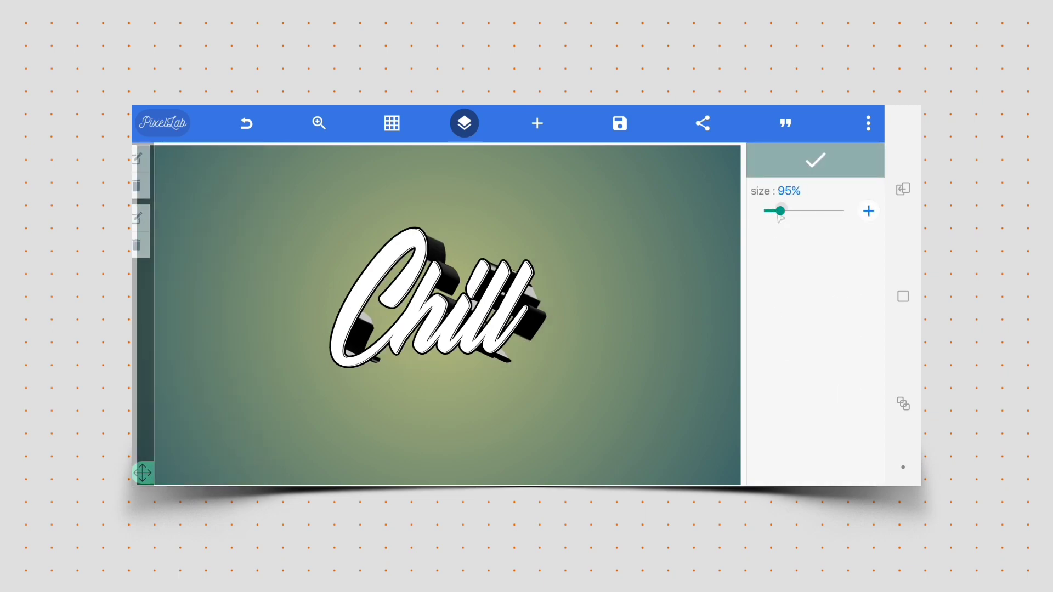
click(868, 212)
click(869, 211)
click(869, 212)
click(868, 212)
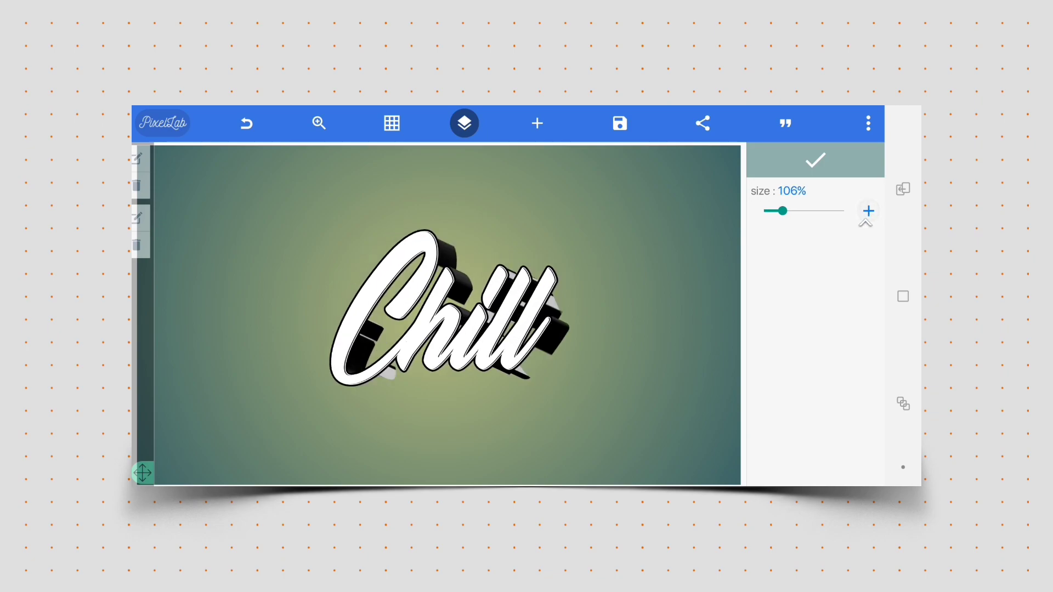
click(869, 212)
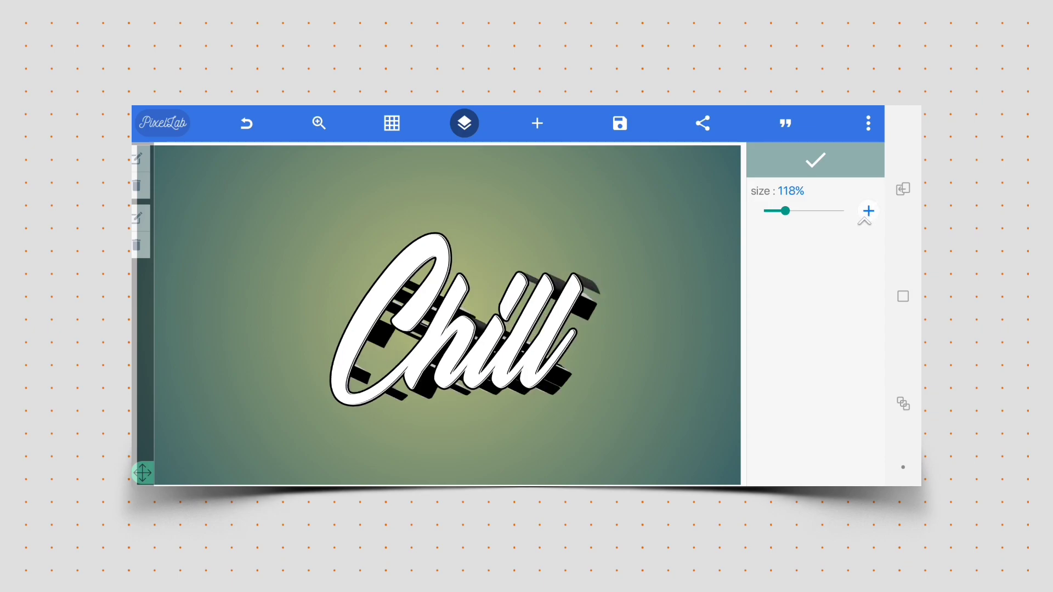
click(868, 212)
click(868, 212)
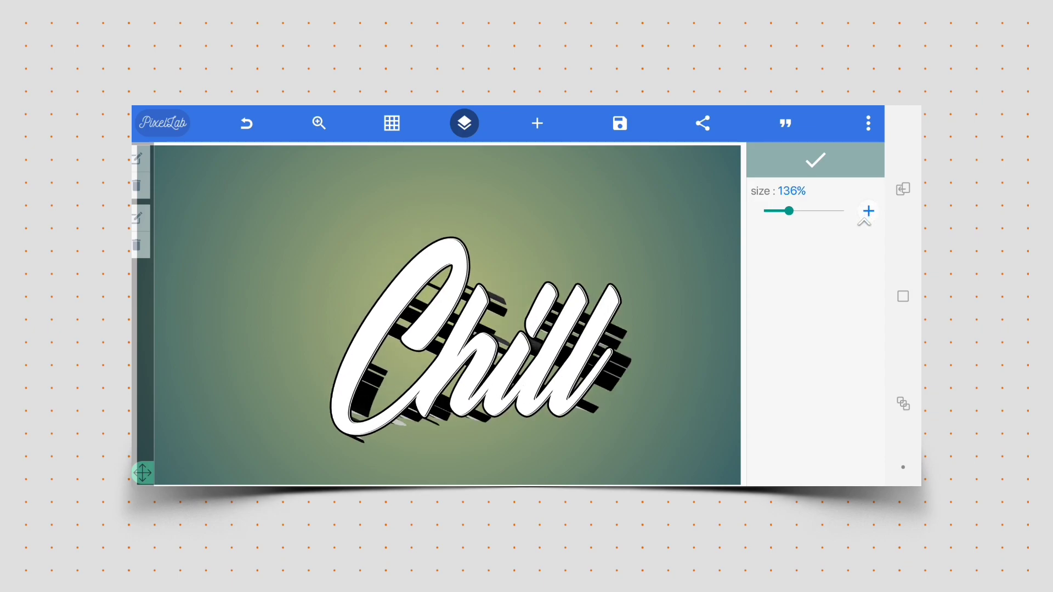
click(869, 212)
click(868, 212)
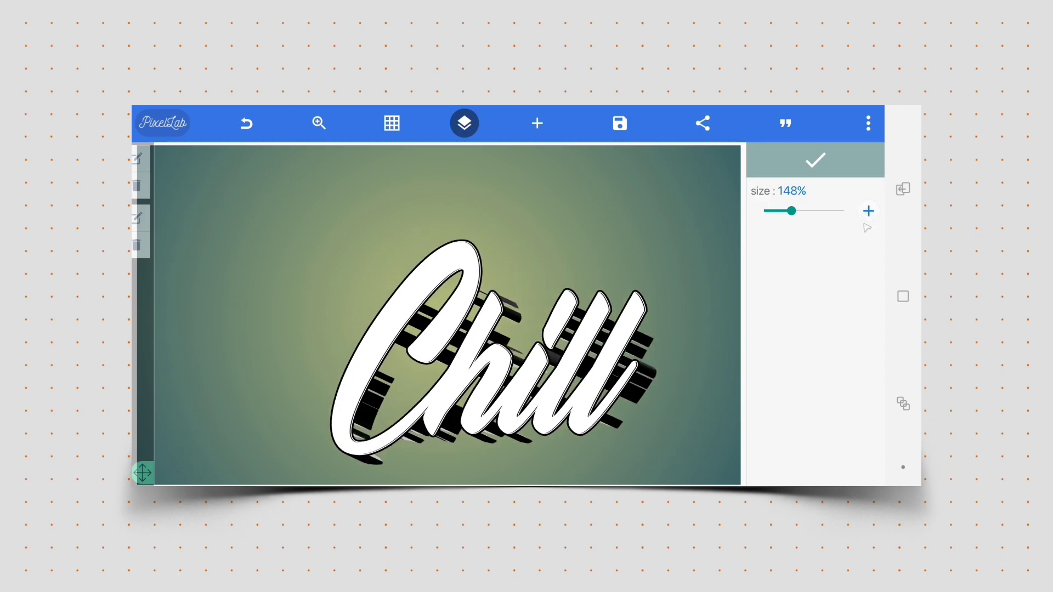
drag(791, 211, 772, 212)
Raise the extrusion size to 100%, fine-tune it and confirm.
click(867, 212)
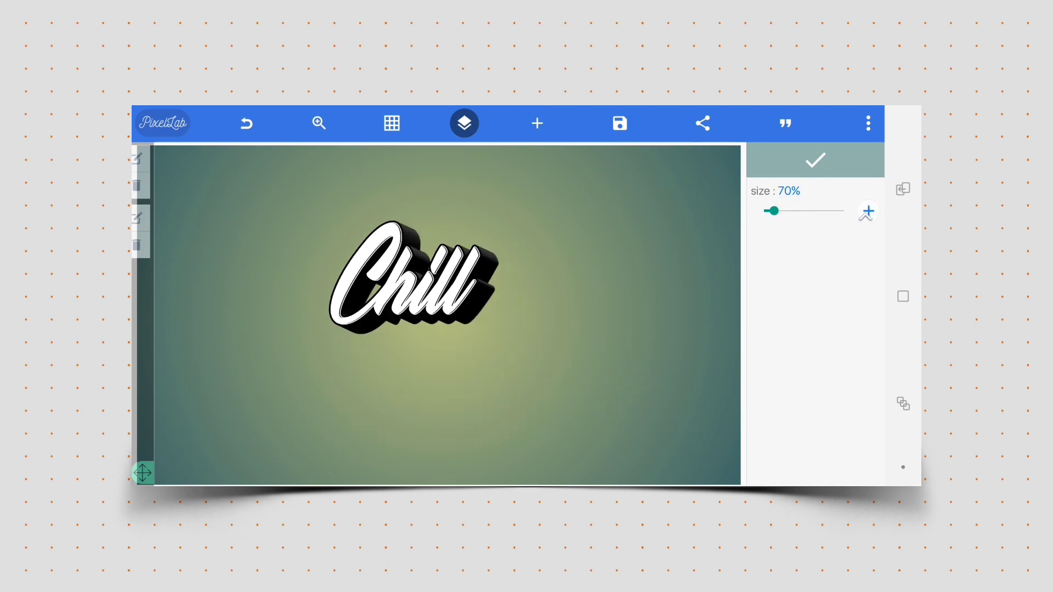
click(868, 211)
click(868, 212)
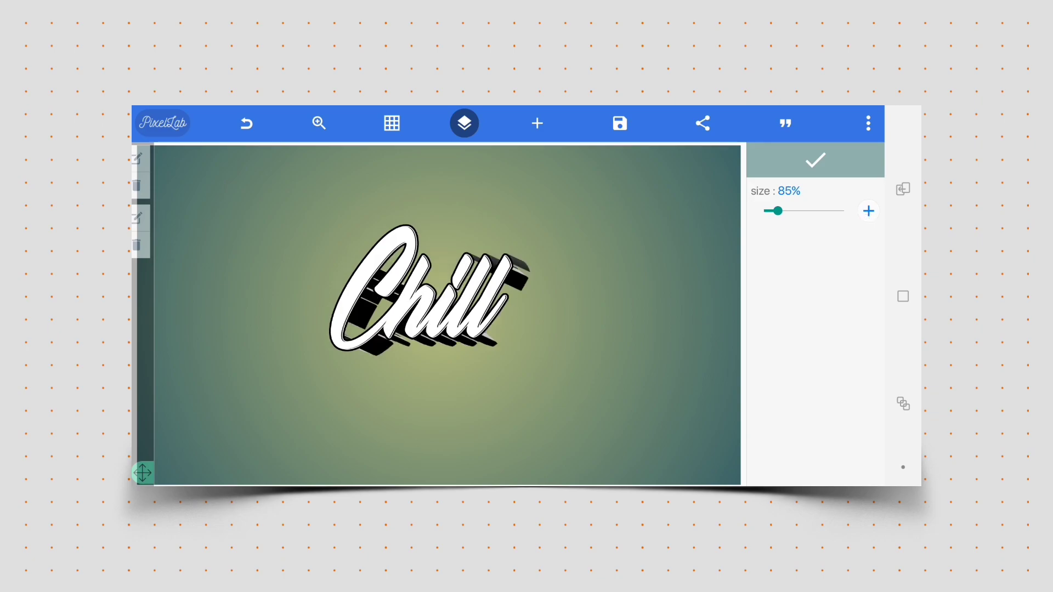
click(868, 211)
click(868, 212)
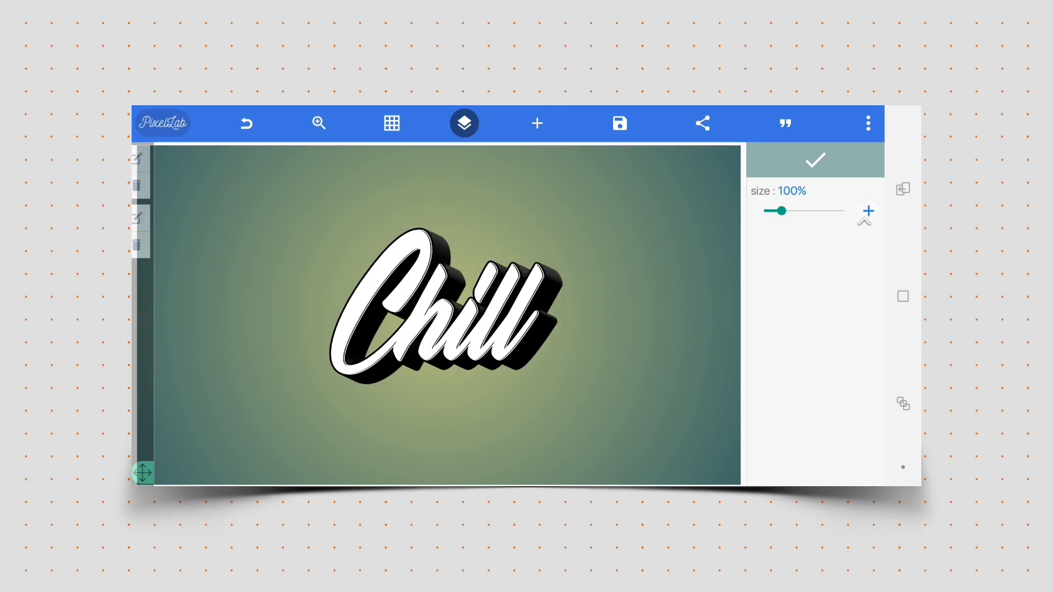
drag(781, 212, 779, 211)
click(816, 161)
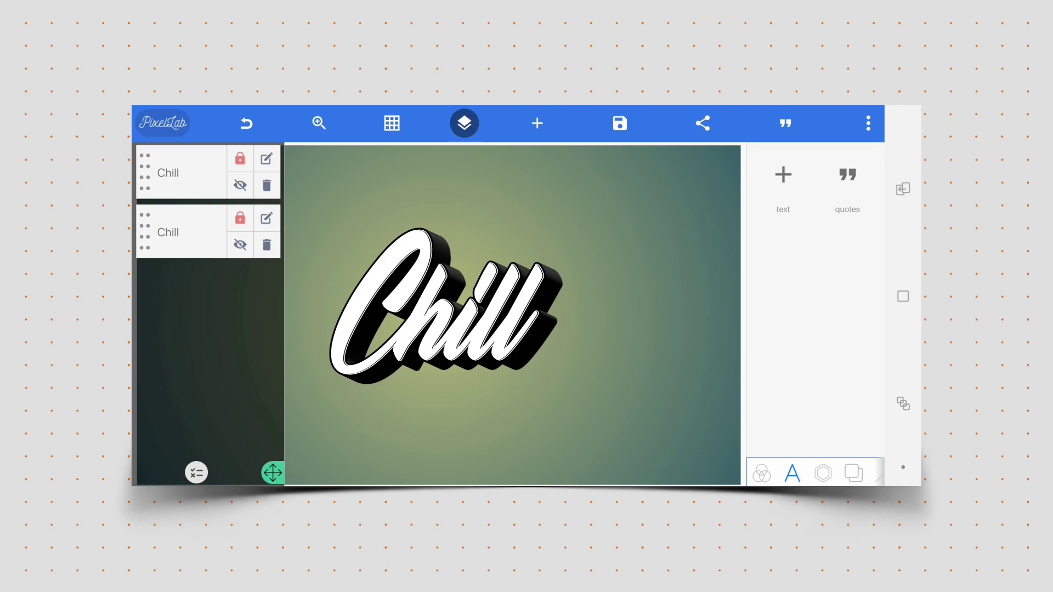
Duplicate the second Chill layer and give the copy a white outline.
click(267, 218)
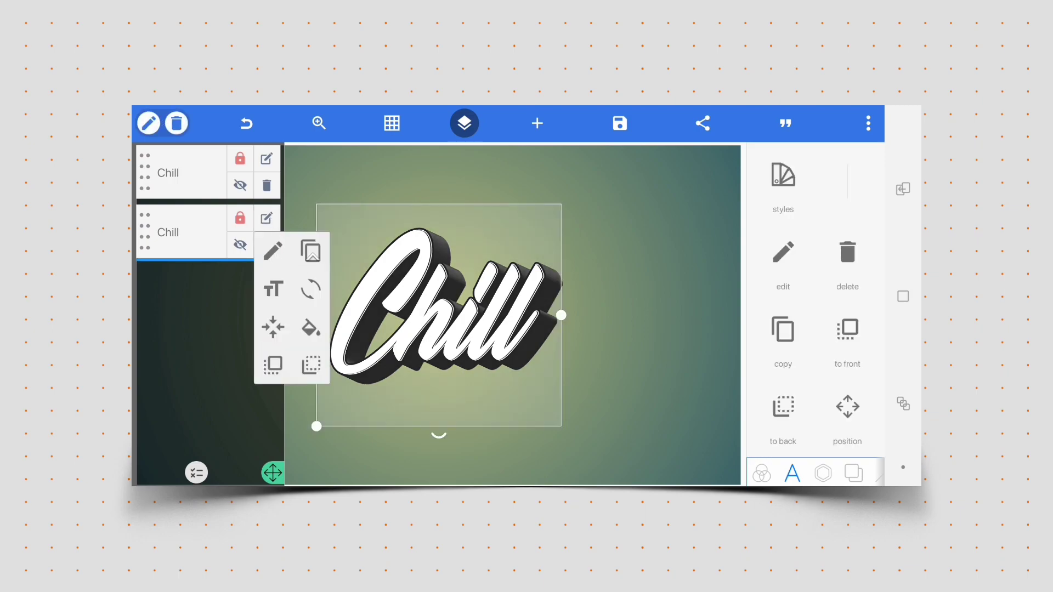
click(311, 253)
click(464, 123)
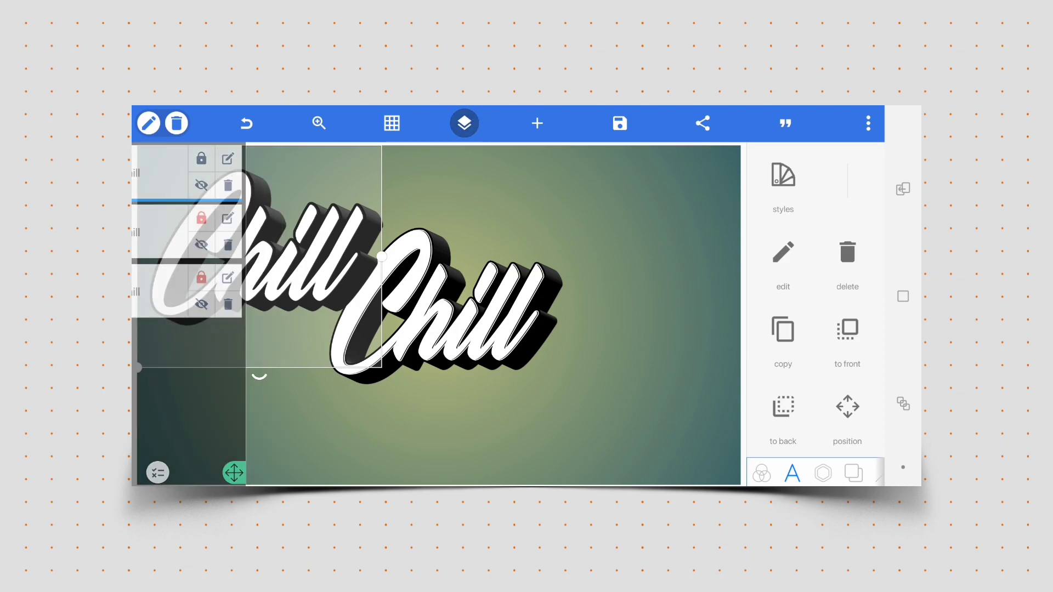
scroll(838, 368, down, 3)
scroll(838, 369, down, 3)
scroll(838, 368, down, 3)
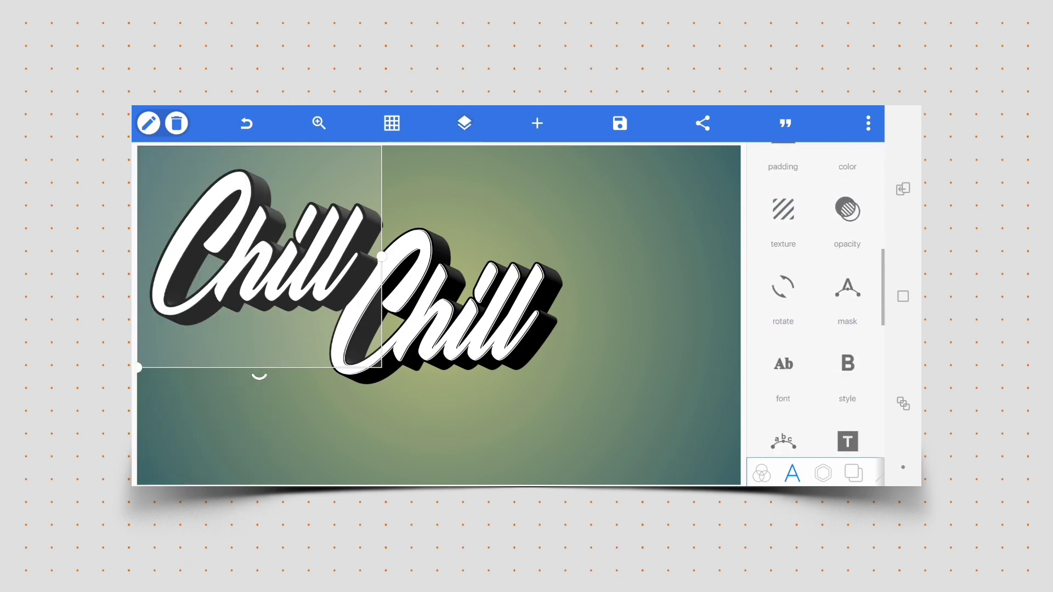
scroll(838, 368, down, 2)
scroll(838, 368, down, 3)
scroll(838, 368, down, 3)
scroll(838, 368, down, 2)
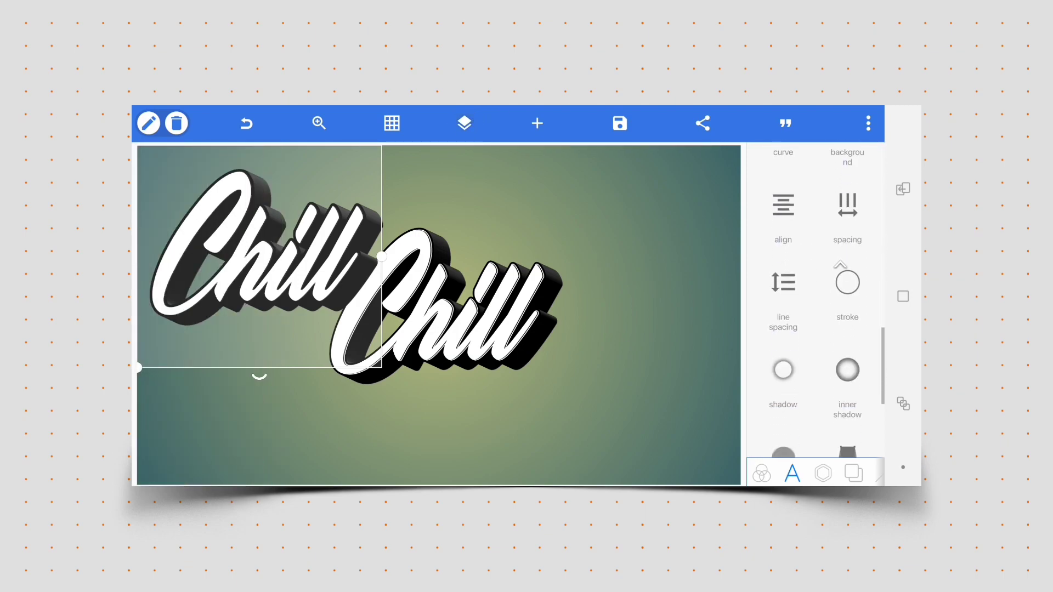
click(848, 283)
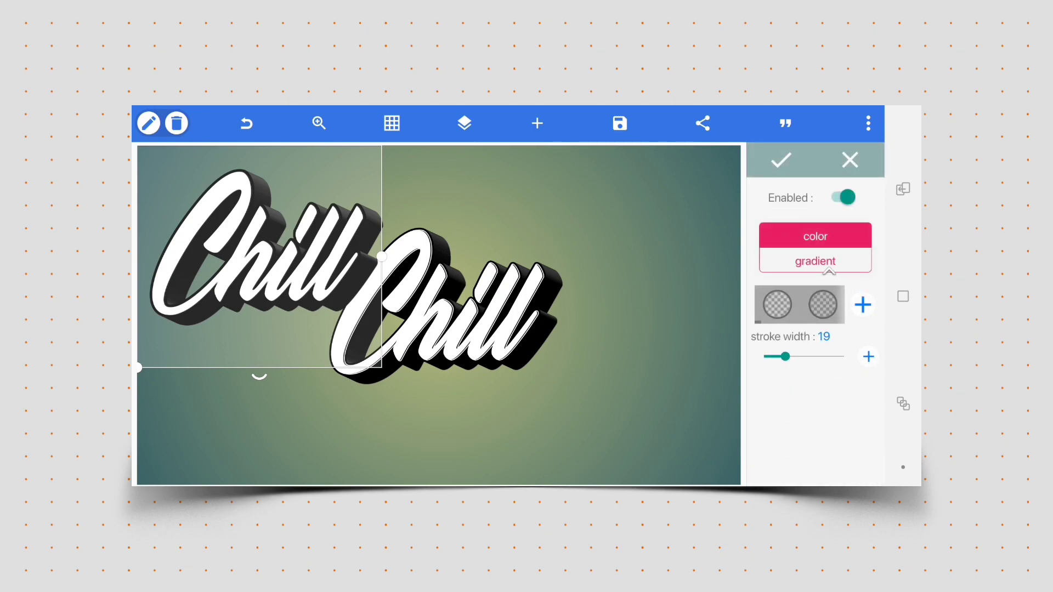
scroll(799, 305, right, 3)
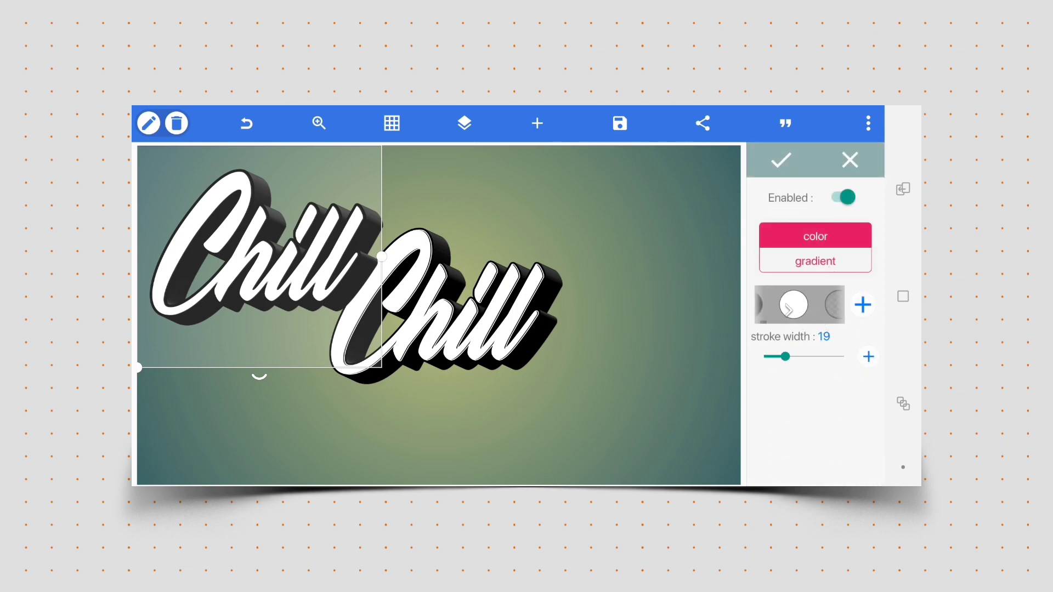
click(794, 306)
click(780, 161)
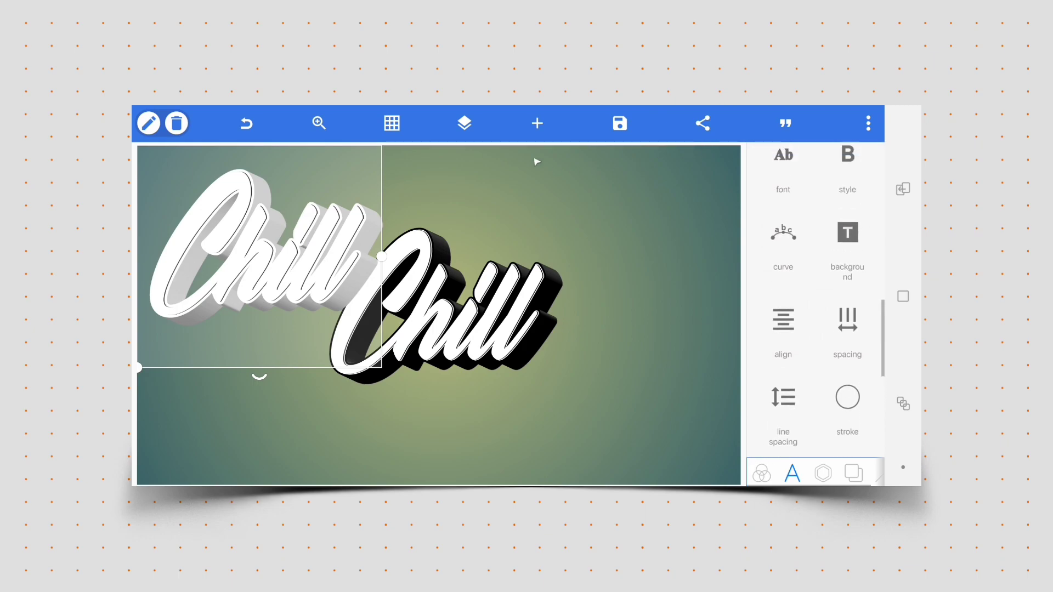
Move the white copy lower in the layer stack.
click(464, 124)
drag(147, 233, 161, 354)
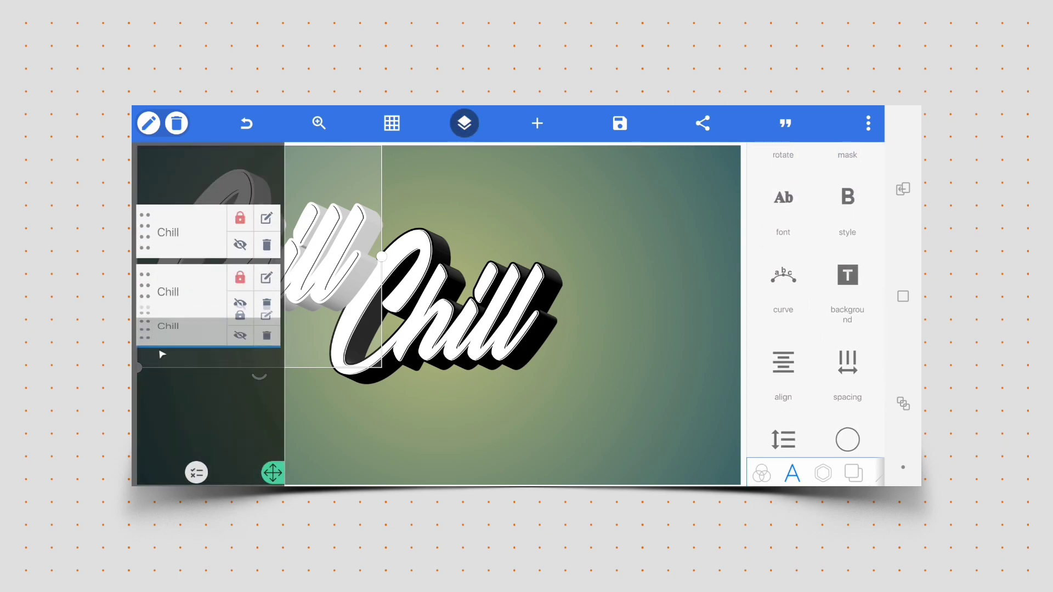
click(464, 124)
Drag the white copy behind the black Chill and centre it on the canvas.
drag(329, 256, 493, 272)
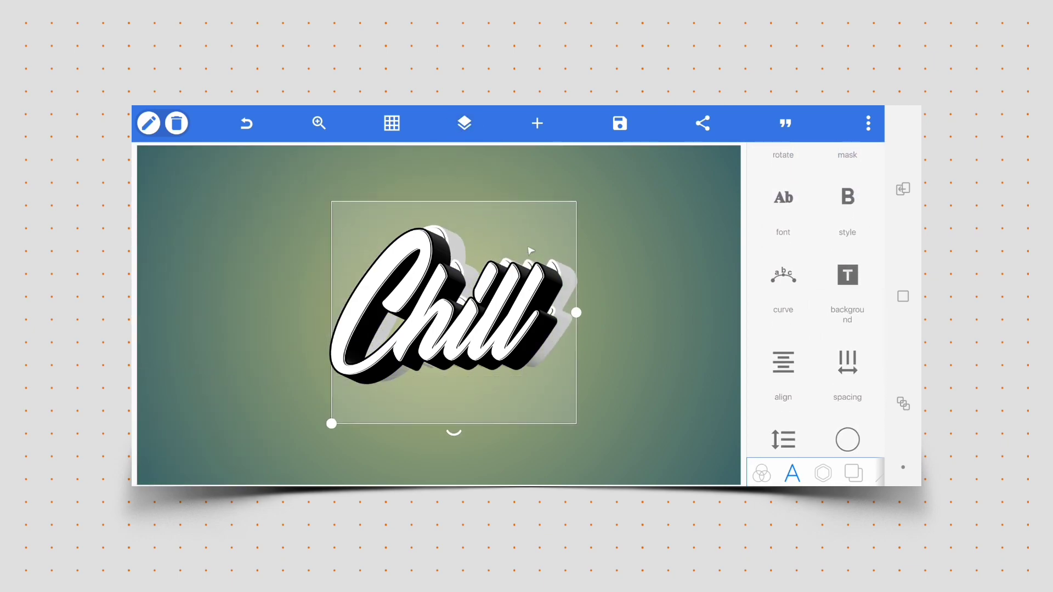
scroll(816, 377, down, 5)
scroll(816, 377, down, 3)
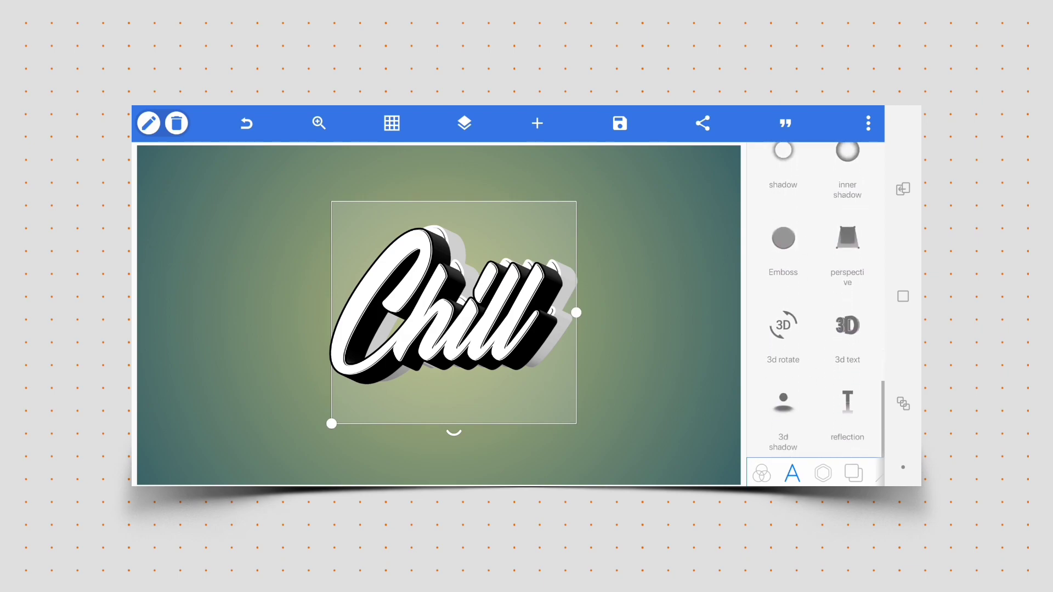
scroll(815, 240, up, 10)
scroll(814, 321, up, 5)
scroll(815, 322, up, 3)
click(784, 321)
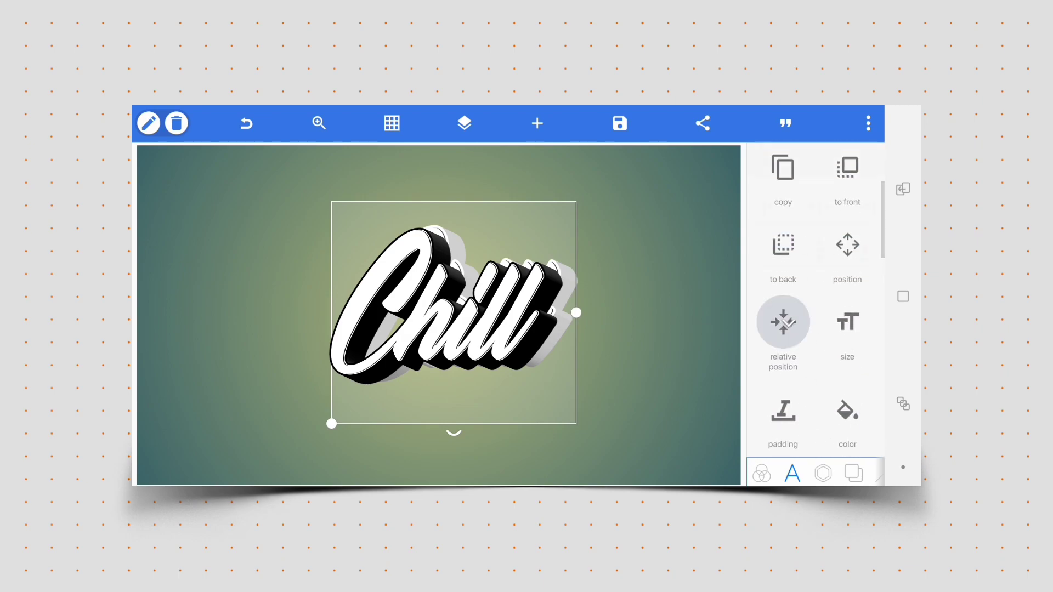
click(819, 207)
click(819, 251)
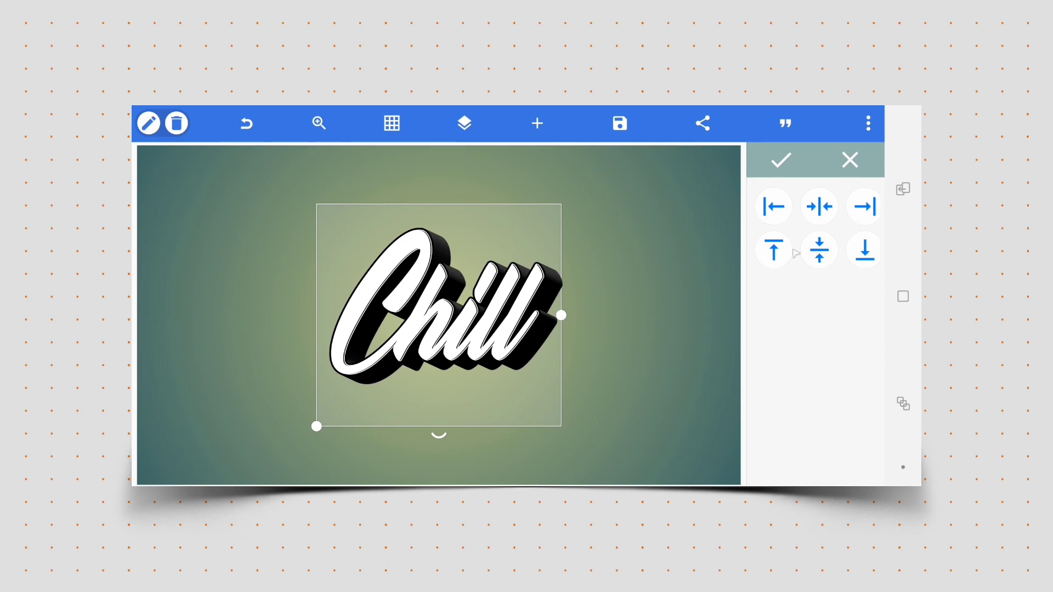
drag(532, 393, 536, 371)
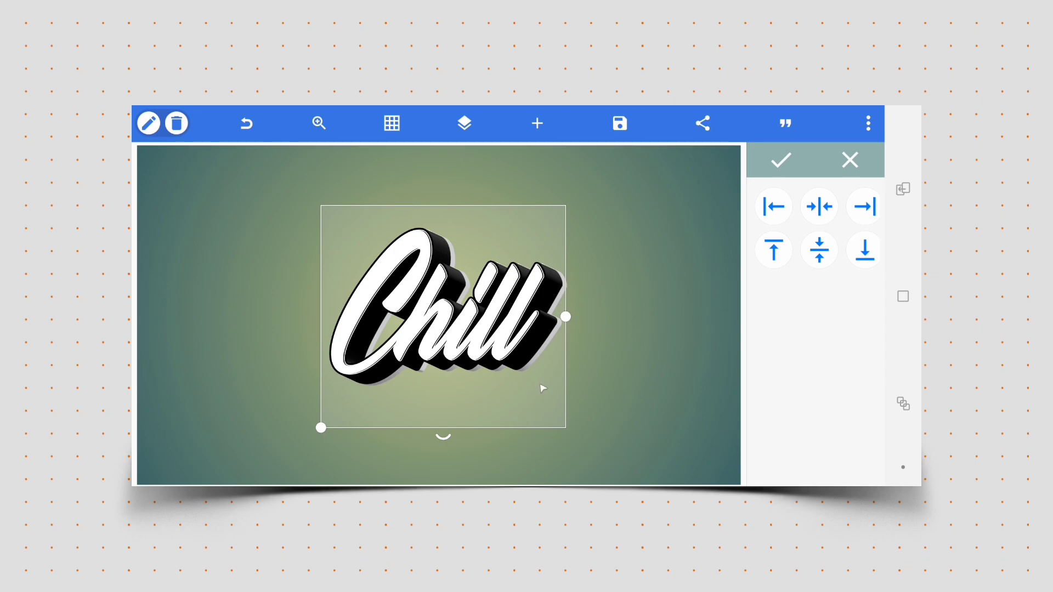
click(780, 161)
Nudge the lettering down by 1 px and deselect it.
click(849, 362)
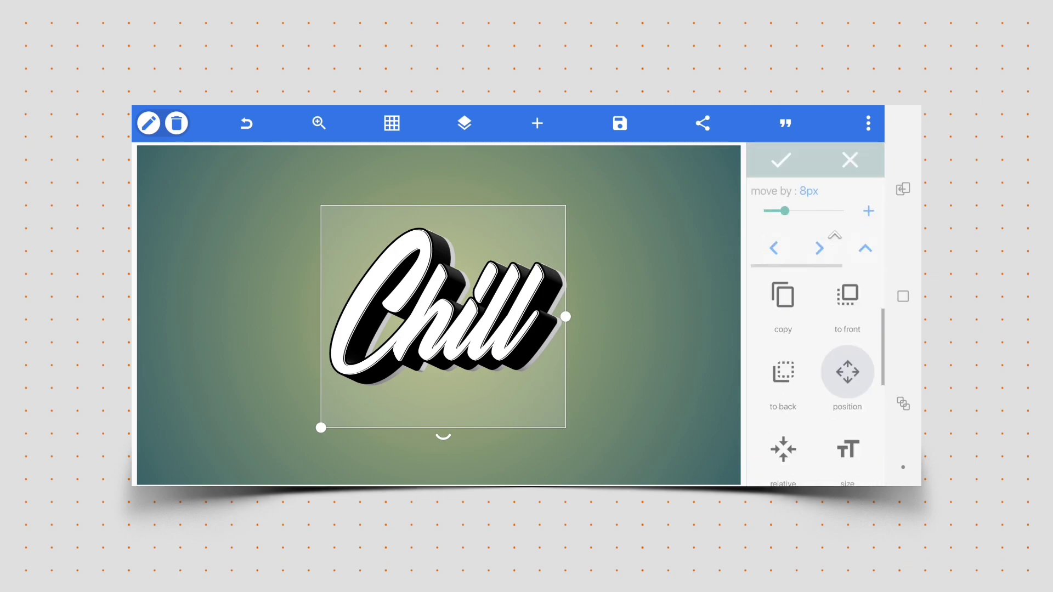
drag(831, 251, 774, 251)
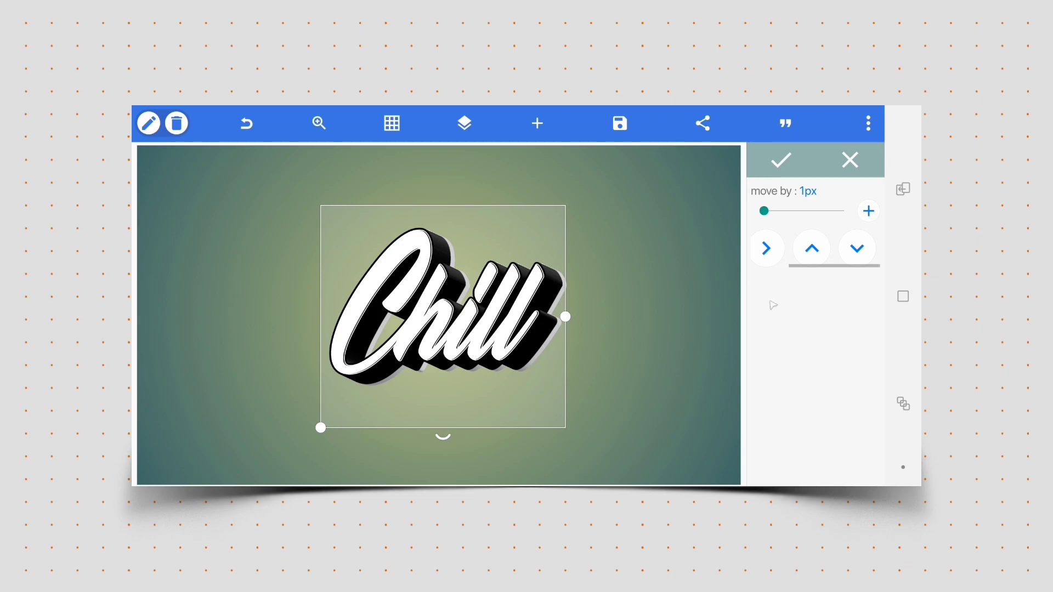
click(857, 249)
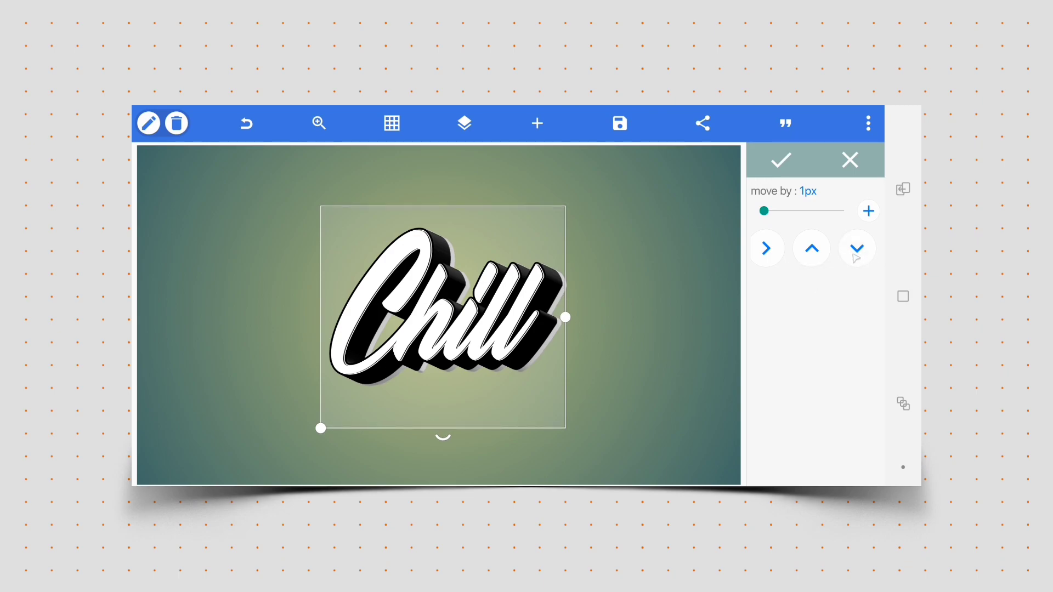
click(780, 161)
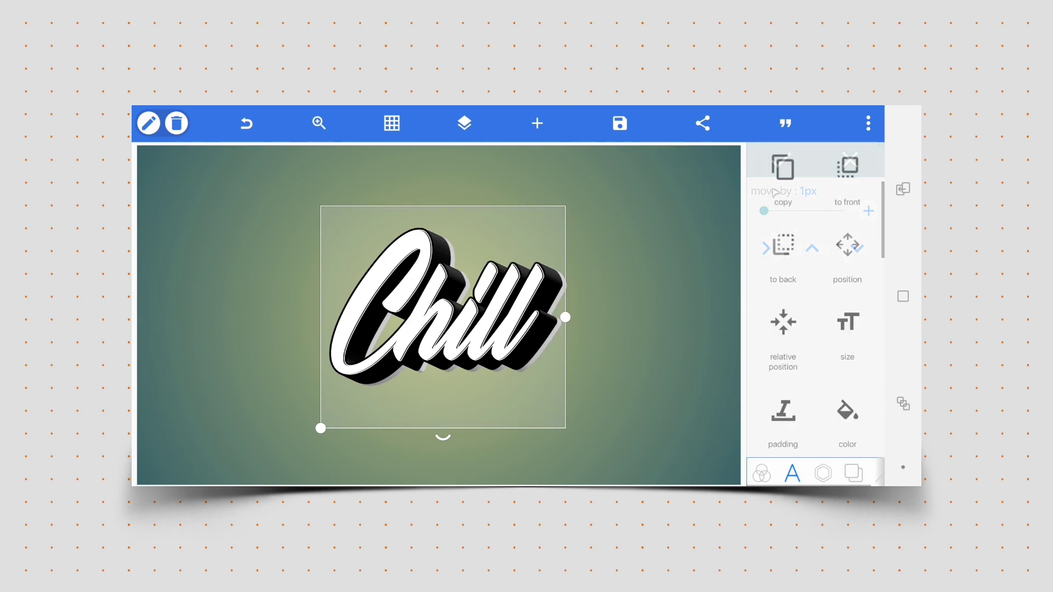
click(678, 295)
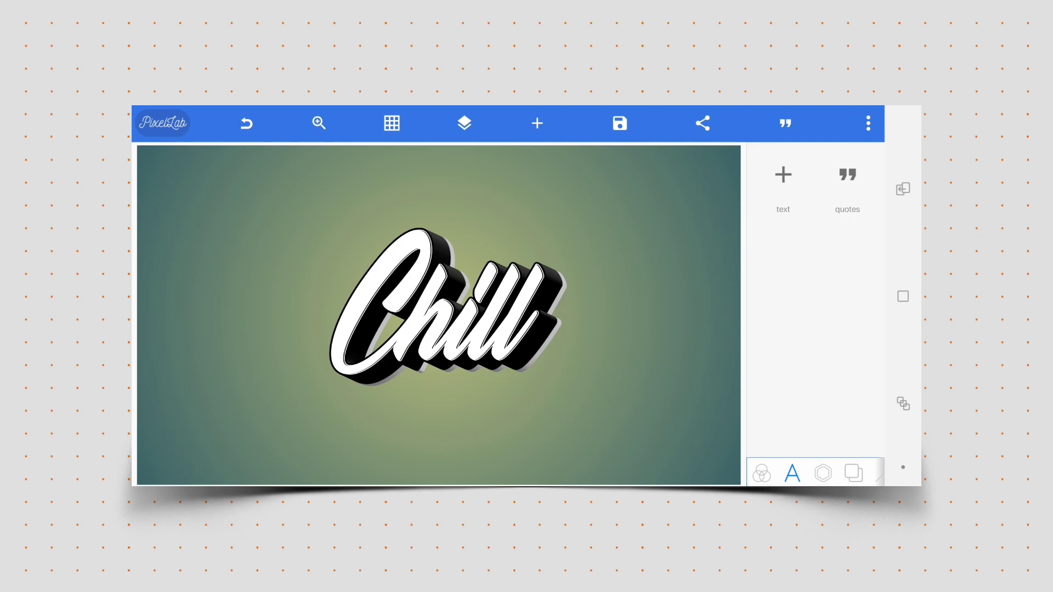
Select all three stacked Chill layers together in the Layers list.
click(465, 123)
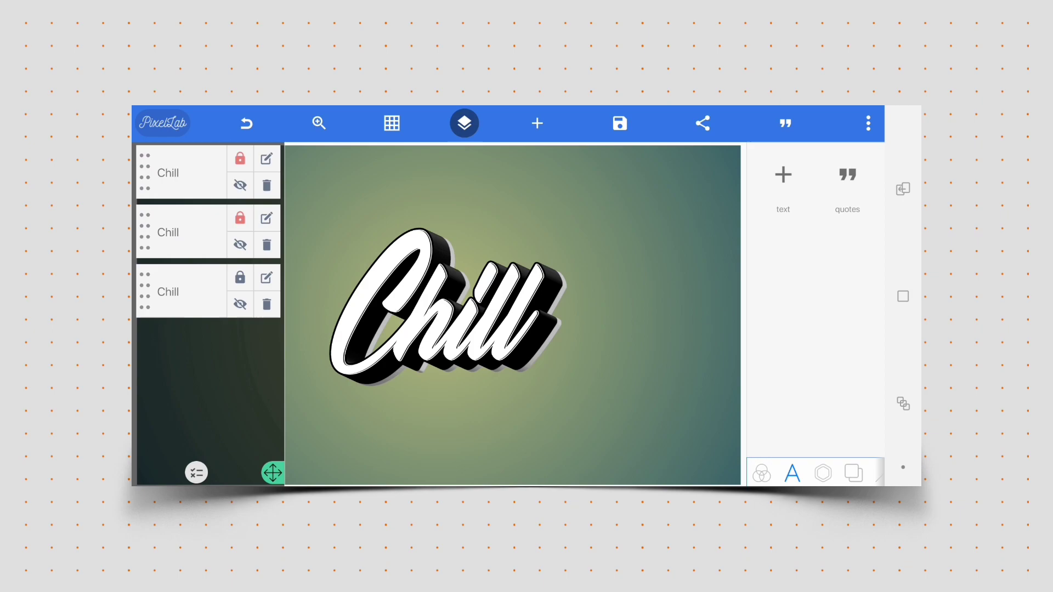
click(196, 473)
click(253, 291)
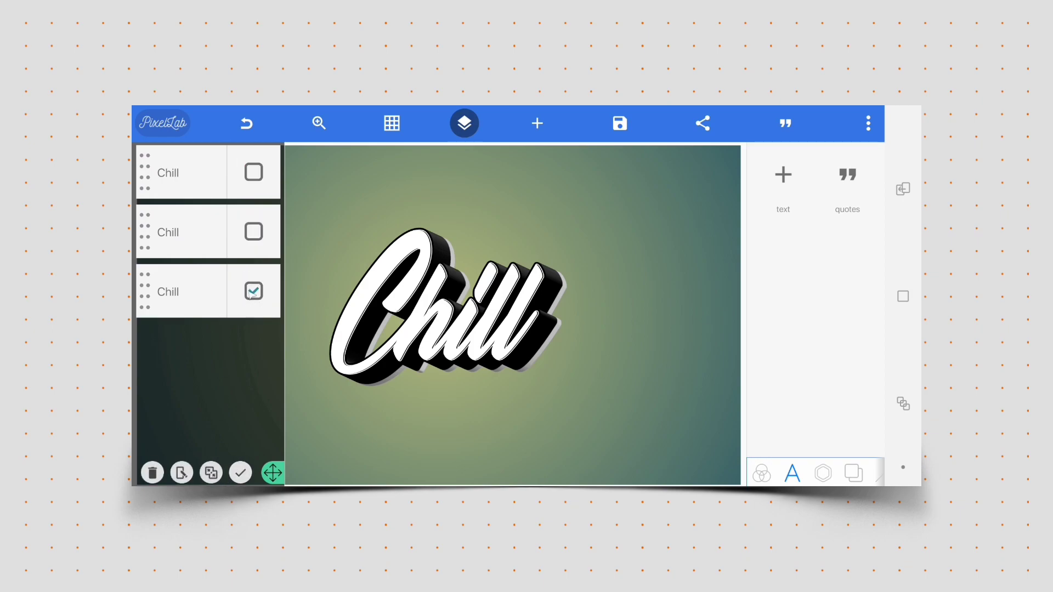
click(210, 472)
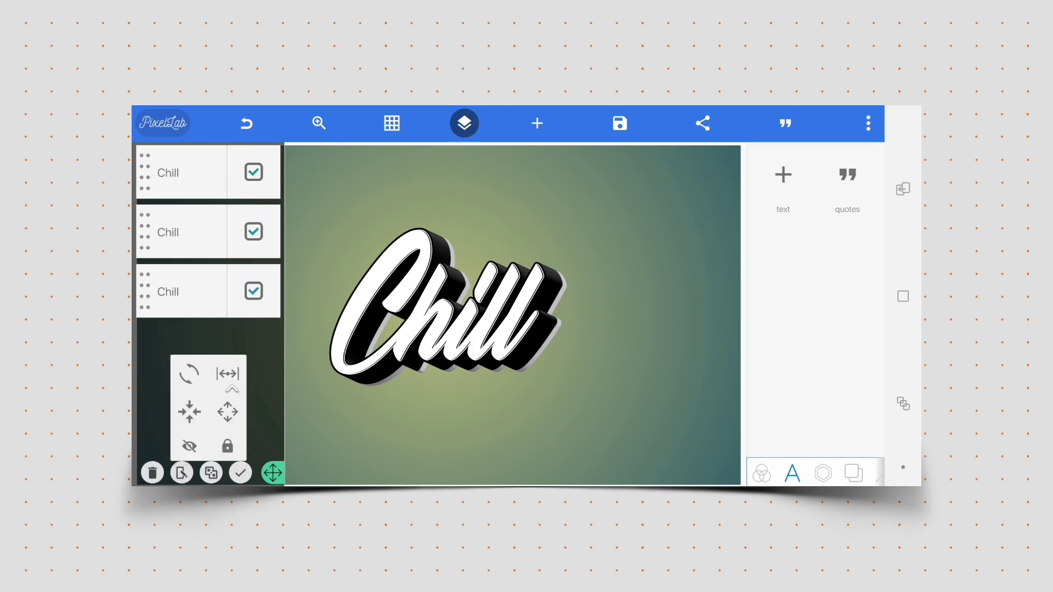
Nudge the selected Chill layers up and to the left.
click(233, 409)
click(773, 249)
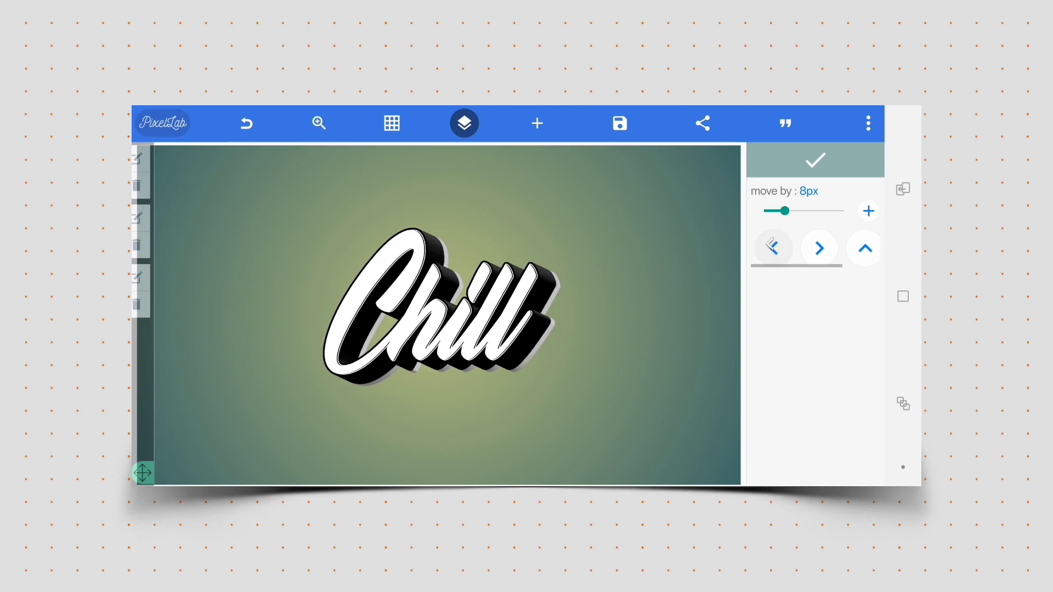
click(774, 249)
click(792, 211)
click(773, 249)
click(774, 249)
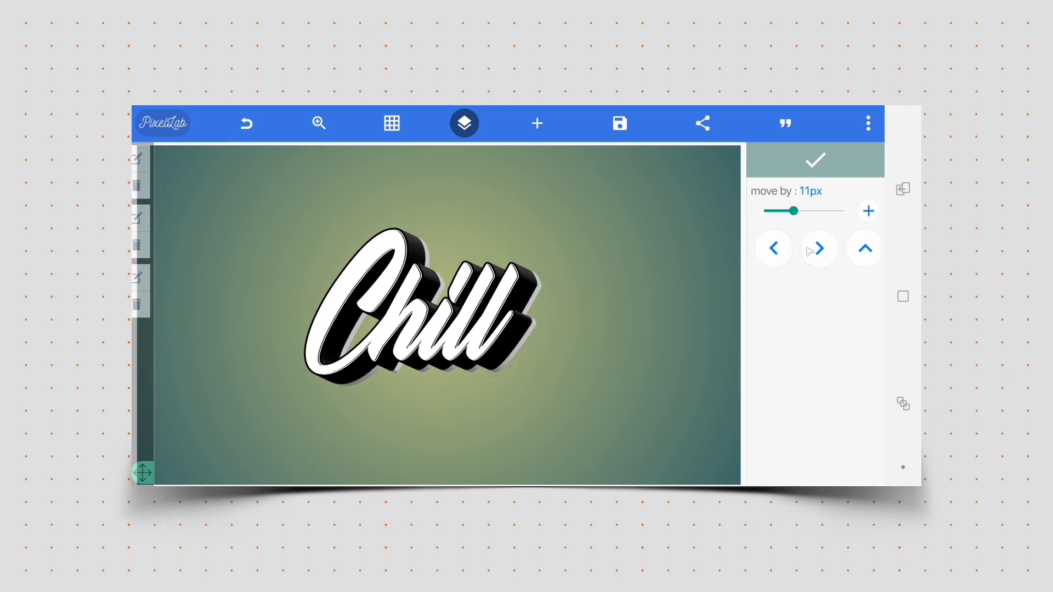
click(866, 248)
click(866, 249)
click(773, 249)
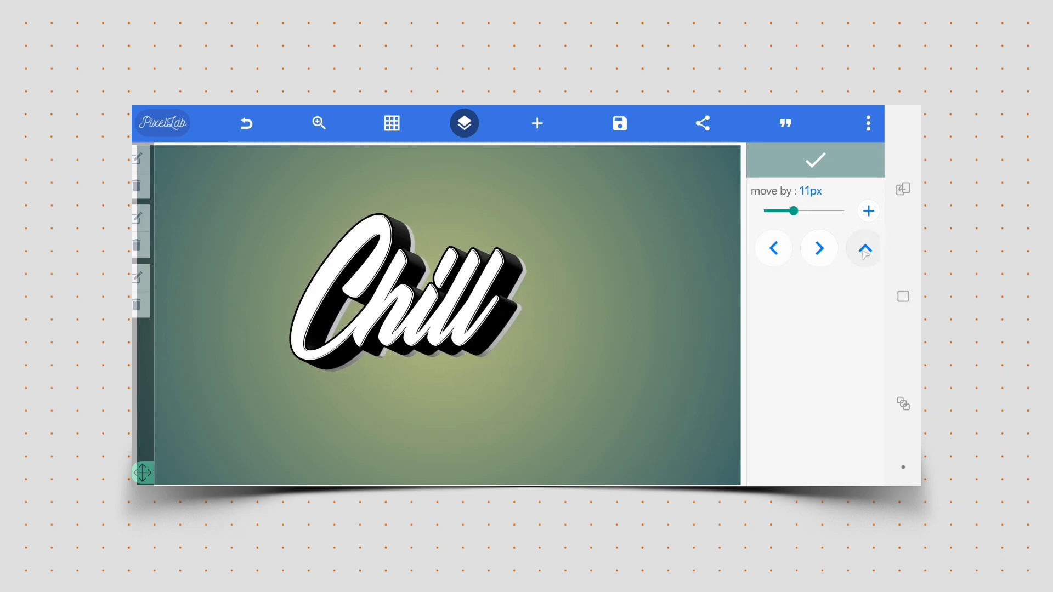
click(866, 248)
click(774, 249)
click(866, 249)
Confirm the new position and show the list of Chill layers.
click(773, 248)
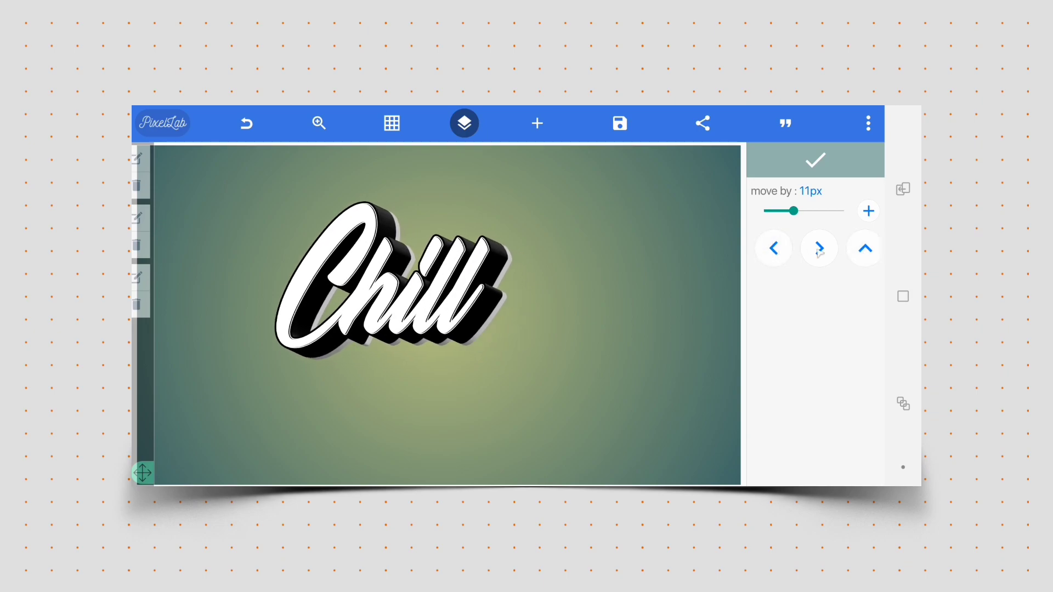
click(866, 249)
click(815, 161)
click(464, 123)
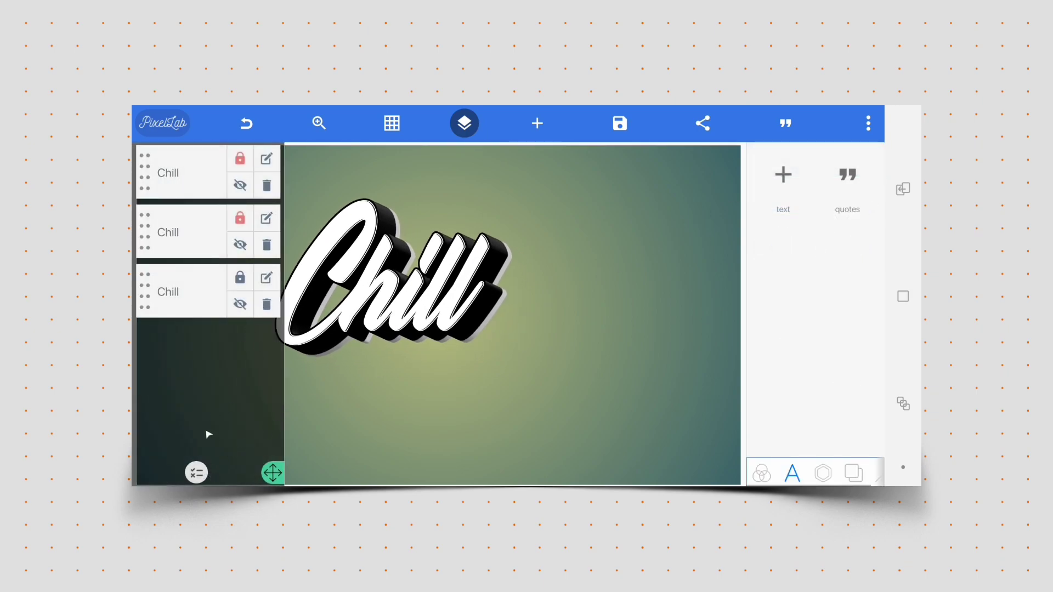
Multi-select all three Chill layers in the Layers list.
click(195, 472)
click(253, 291)
click(254, 232)
click(253, 173)
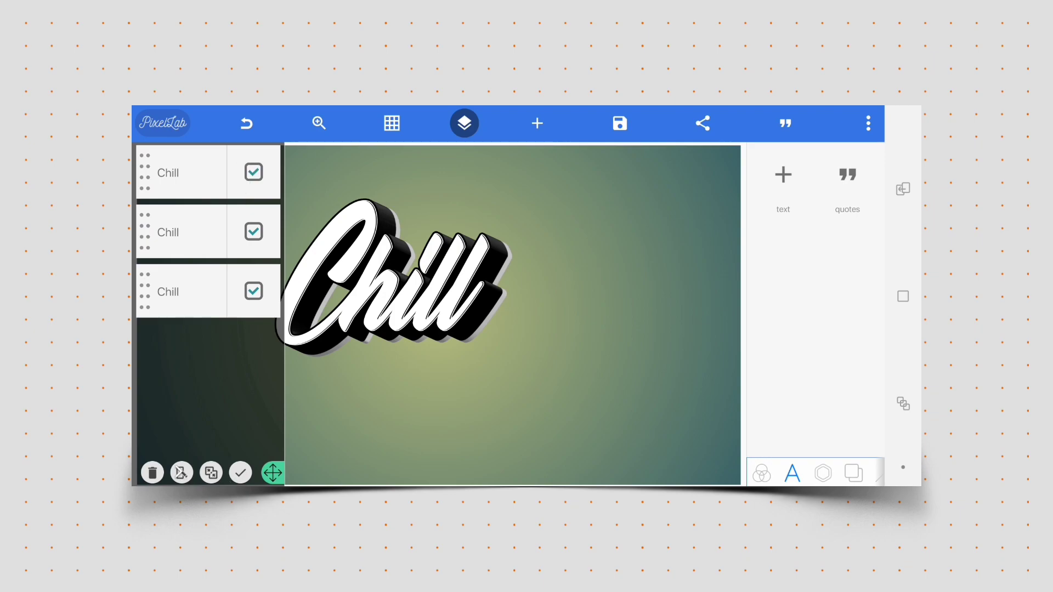
click(273, 473)
Scale the selected Chill layers up to 160% and confirm.
click(226, 375)
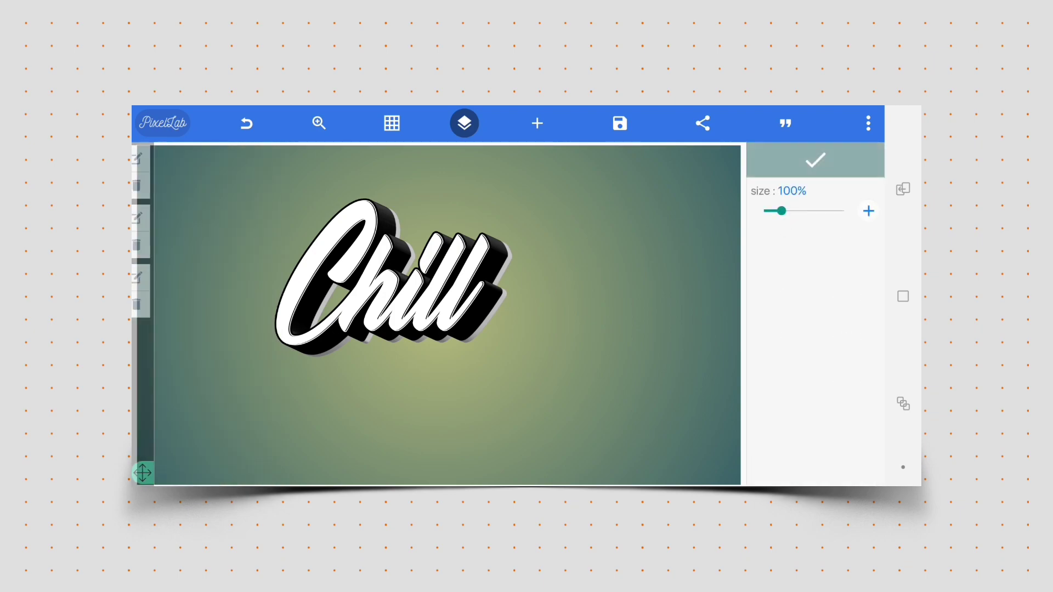
click(868, 213)
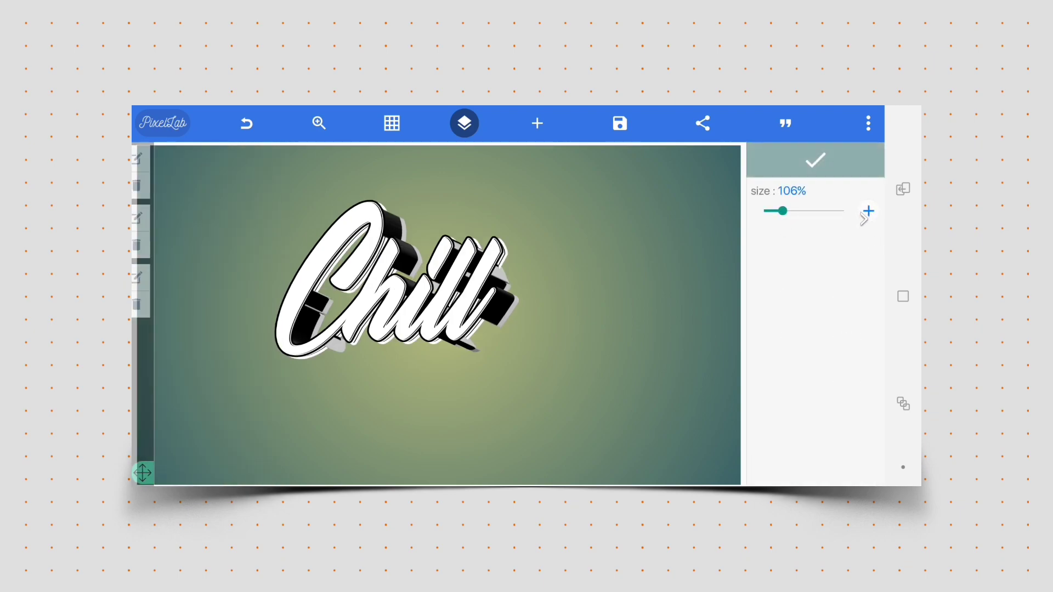
click(868, 213)
click(869, 212)
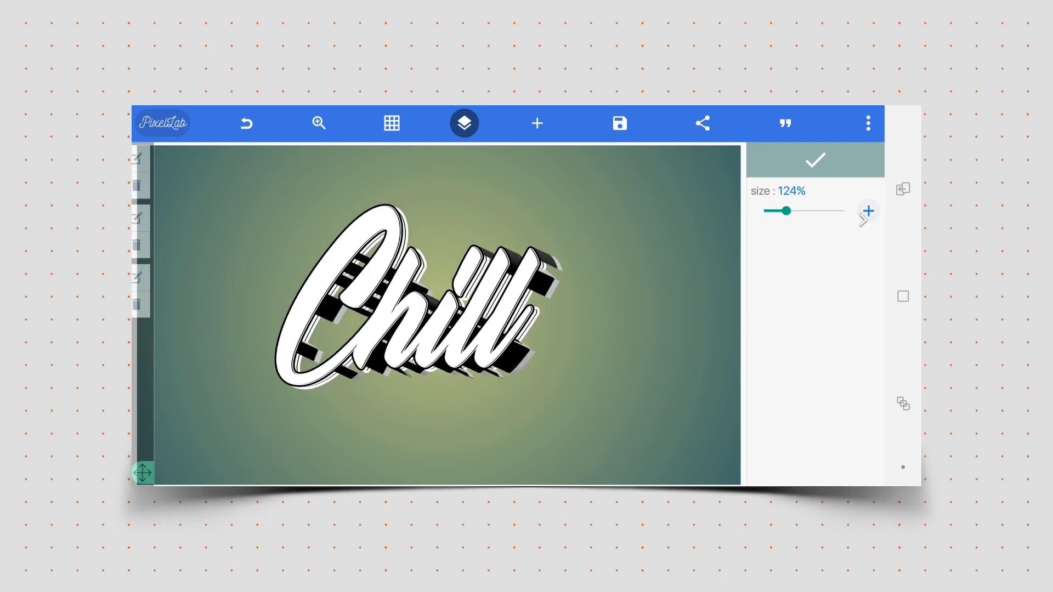
click(869, 213)
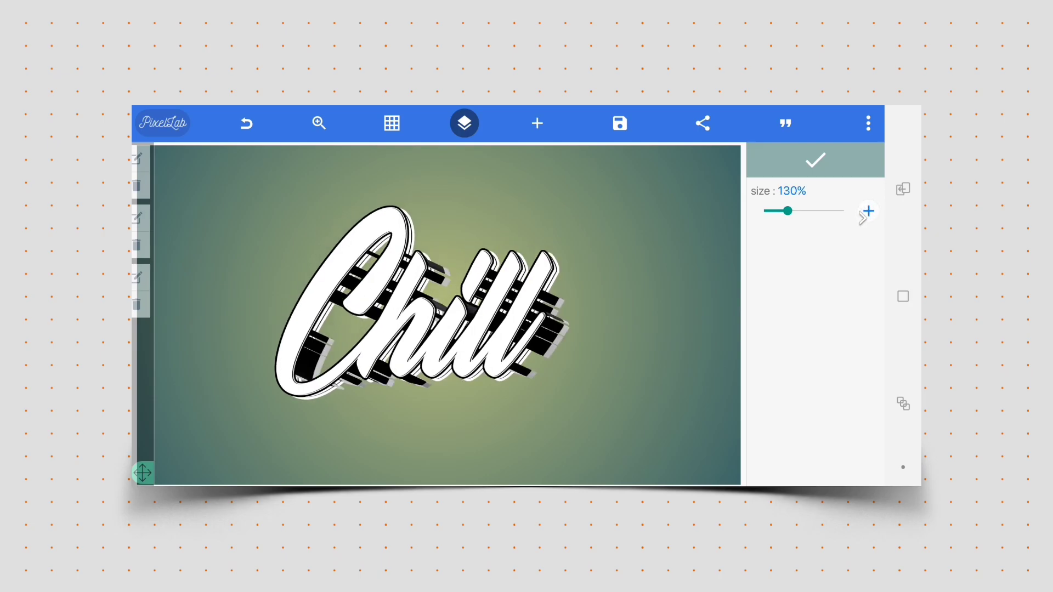
click(868, 212)
click(868, 213)
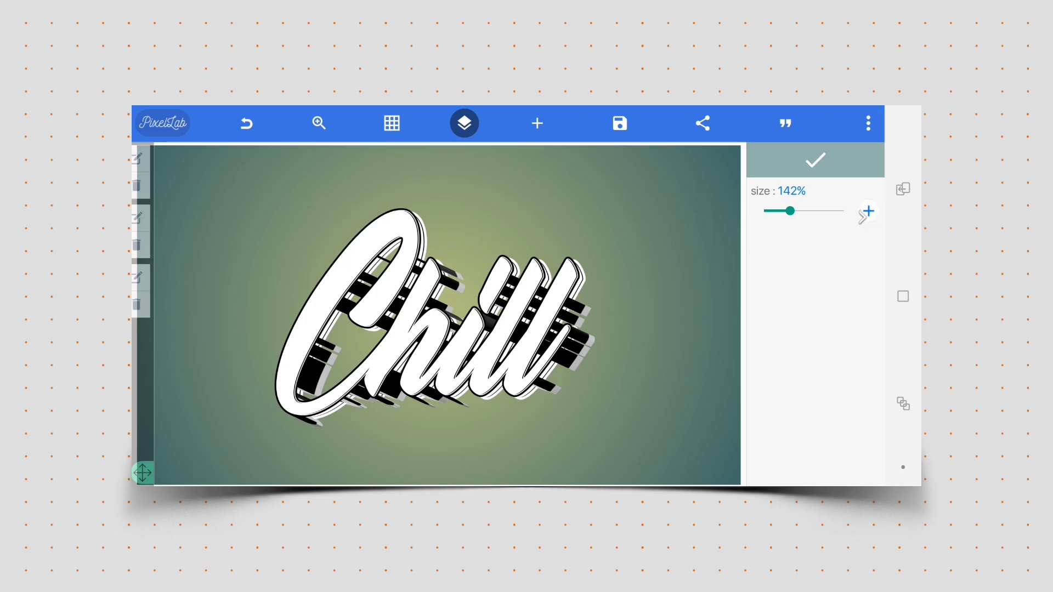
click(869, 212)
click(869, 212)
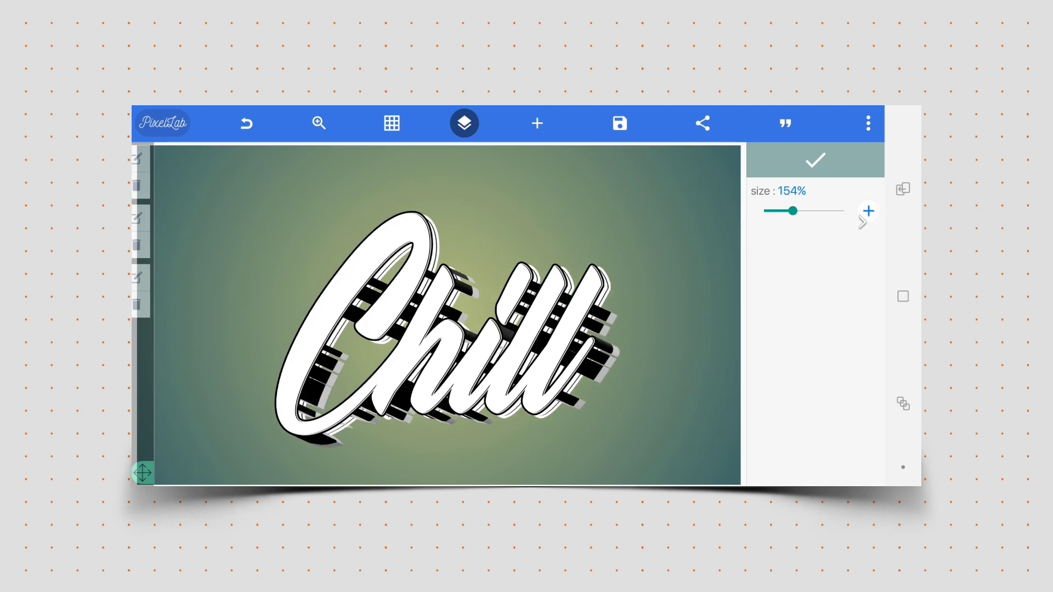
click(868, 213)
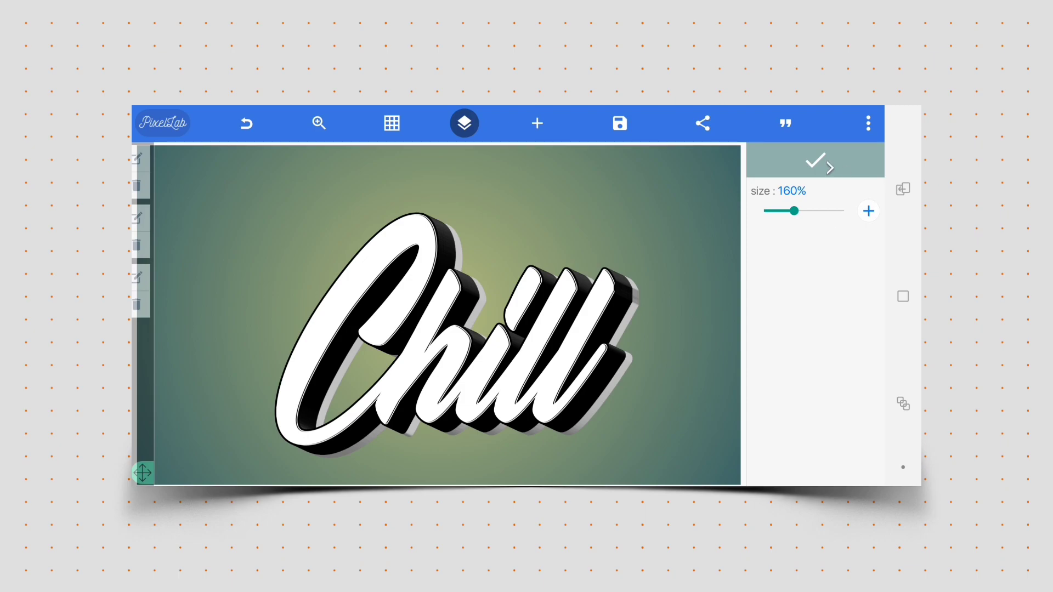
click(814, 162)
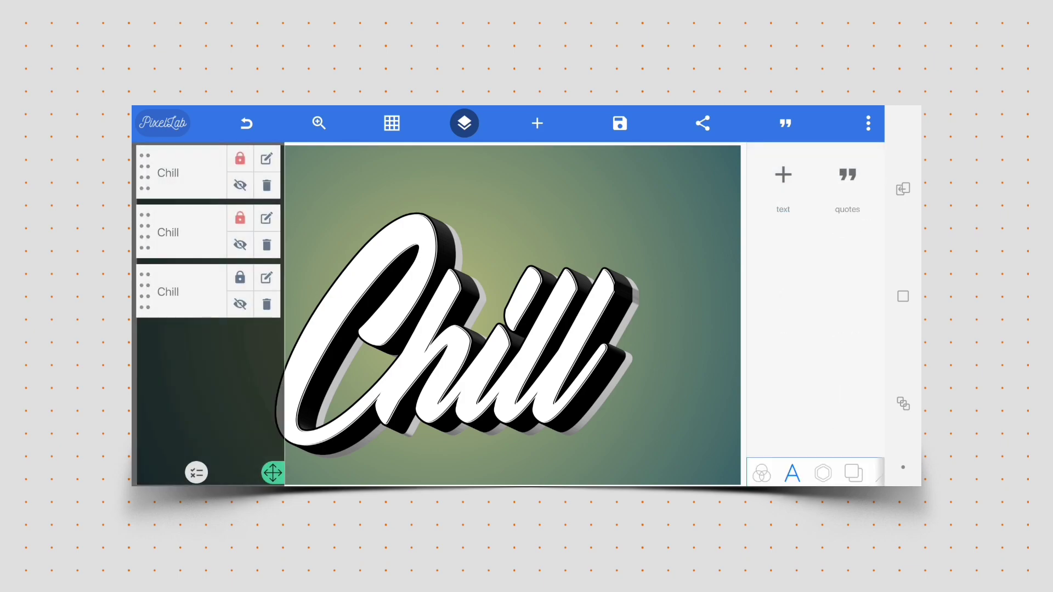
Move the top two Chill layers up 8 px and confirm.
click(198, 472)
click(254, 291)
click(253, 172)
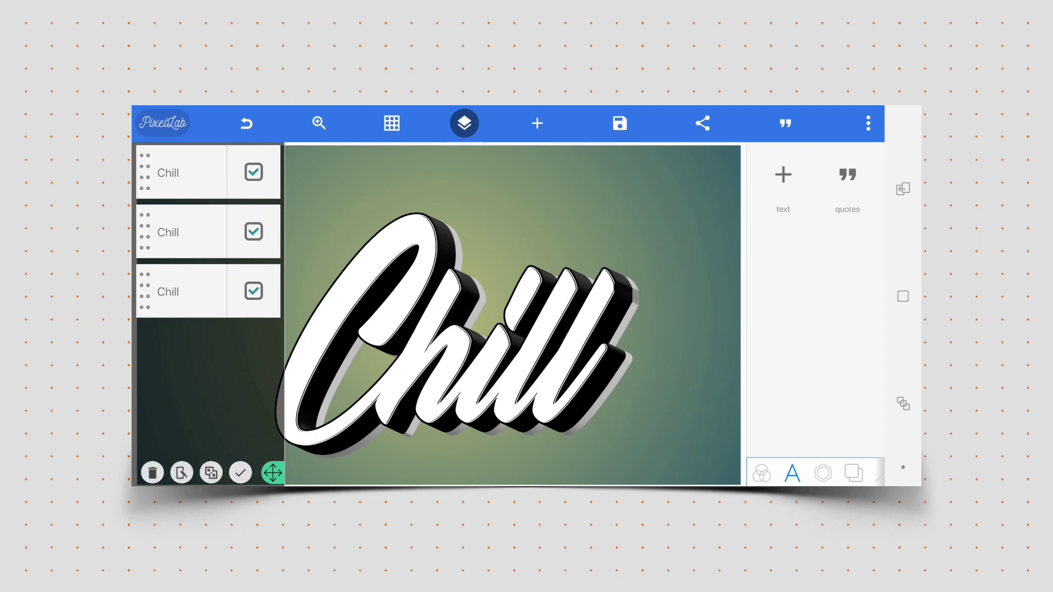
click(182, 473)
click(238, 383)
click(273, 473)
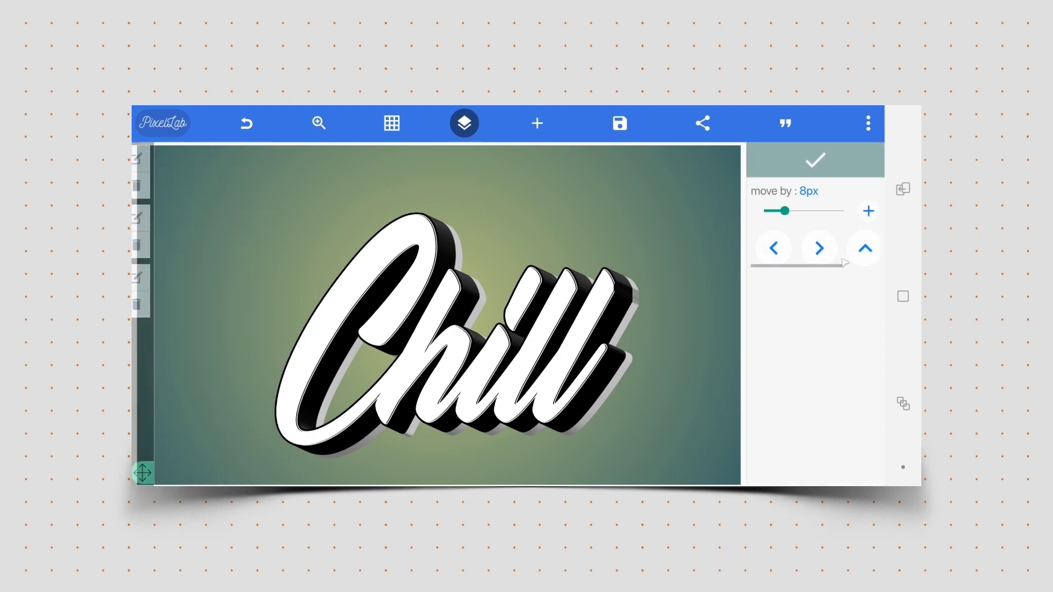
click(865, 247)
click(865, 247)
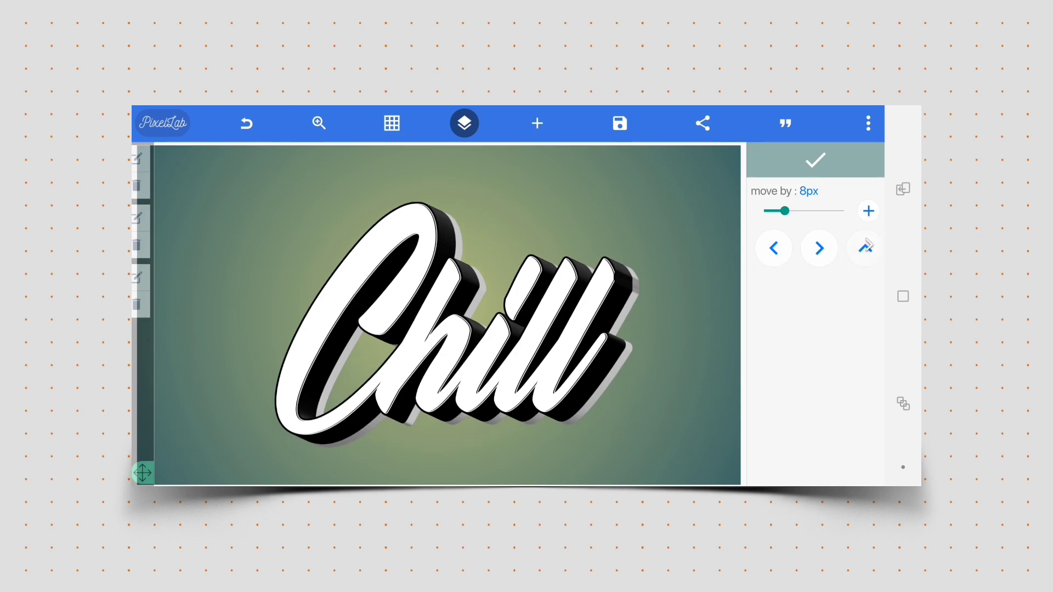
click(865, 247)
drag(865, 247, 816, 249)
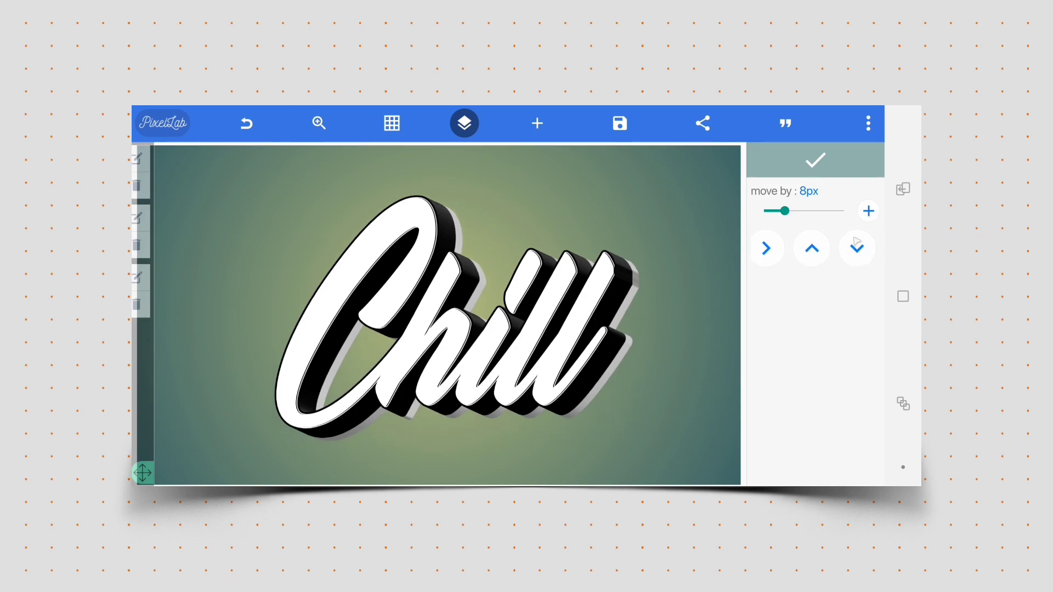
click(814, 161)
Nudge the bottom Chill layer 1 px to the right and confirm.
click(142, 474)
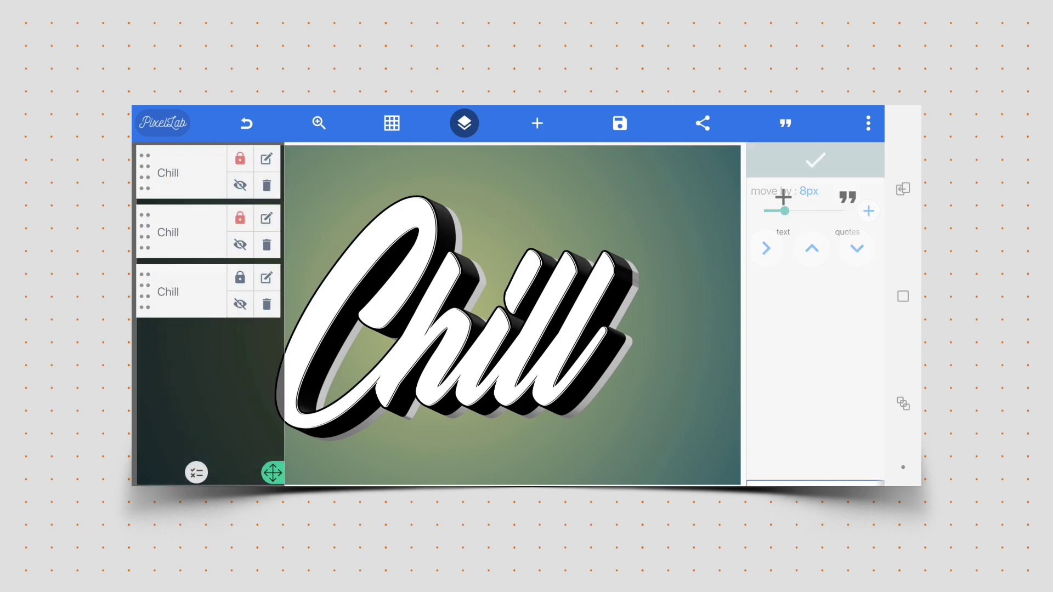
click(219, 288)
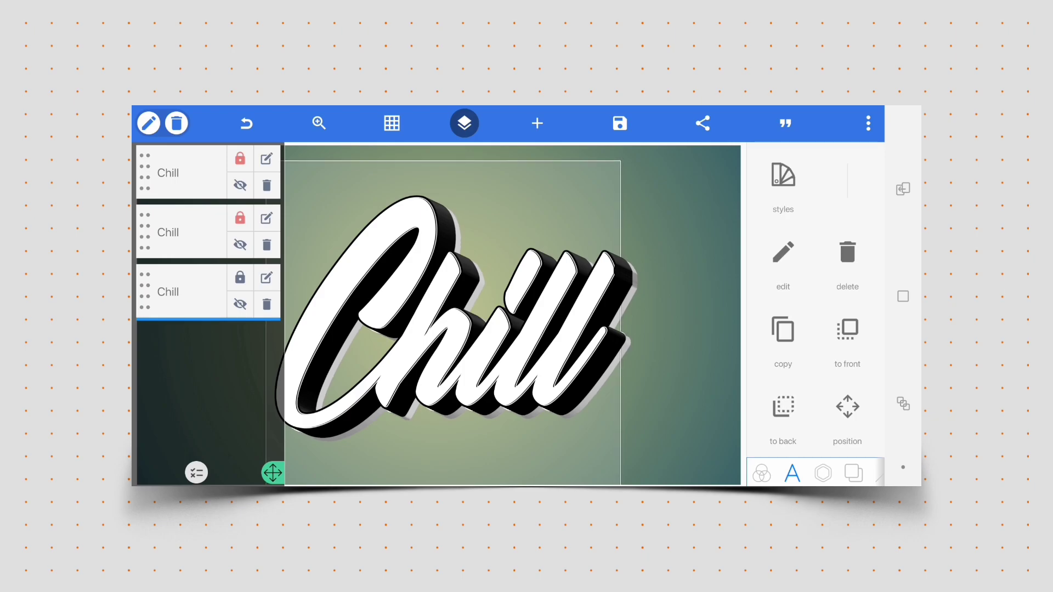
click(663, 440)
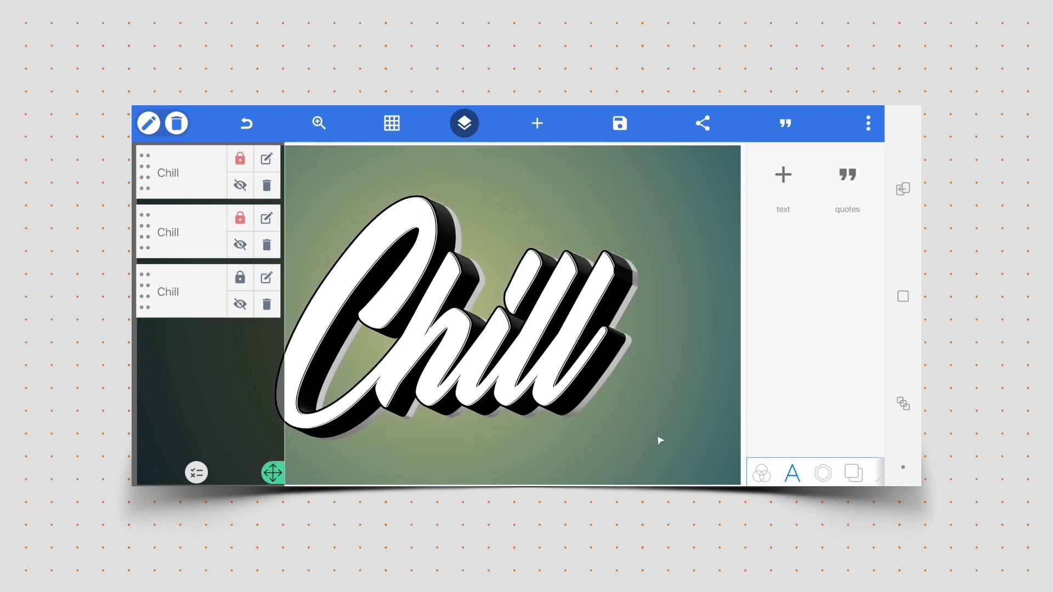
click(221, 292)
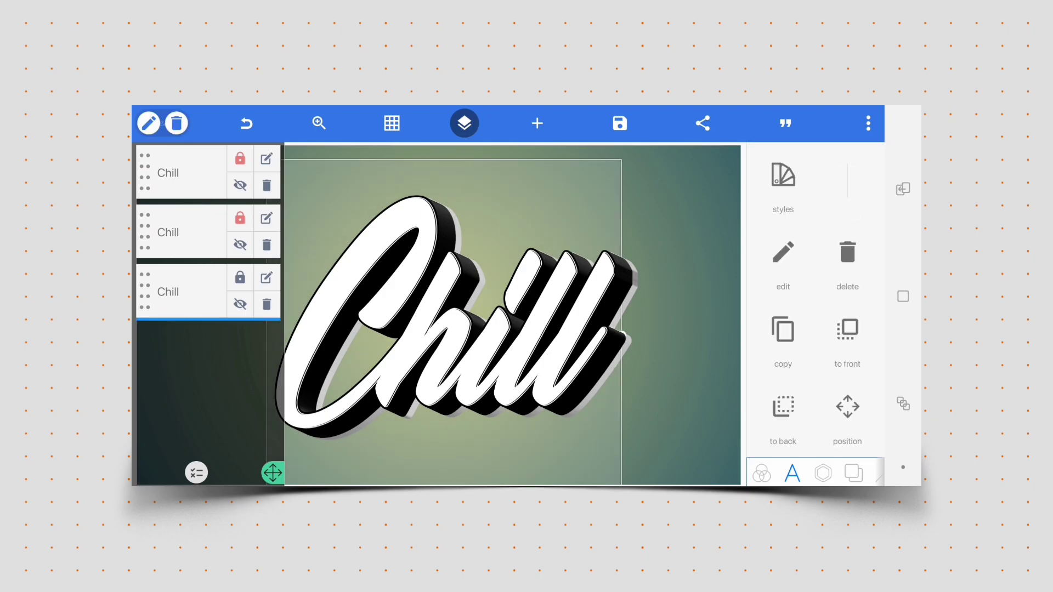
click(824, 474)
click(793, 474)
click(847, 407)
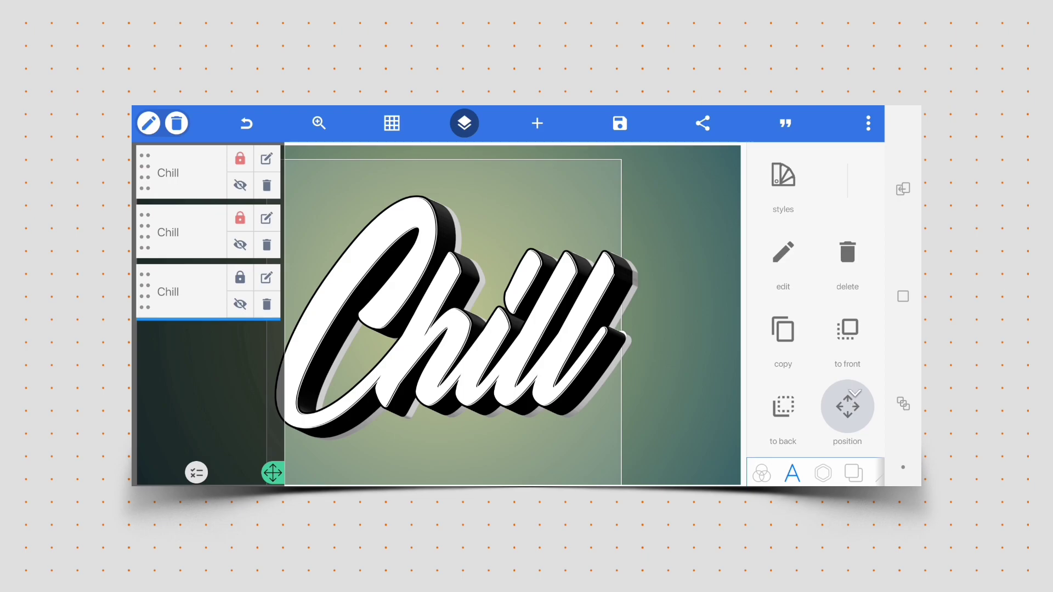
click(763, 211)
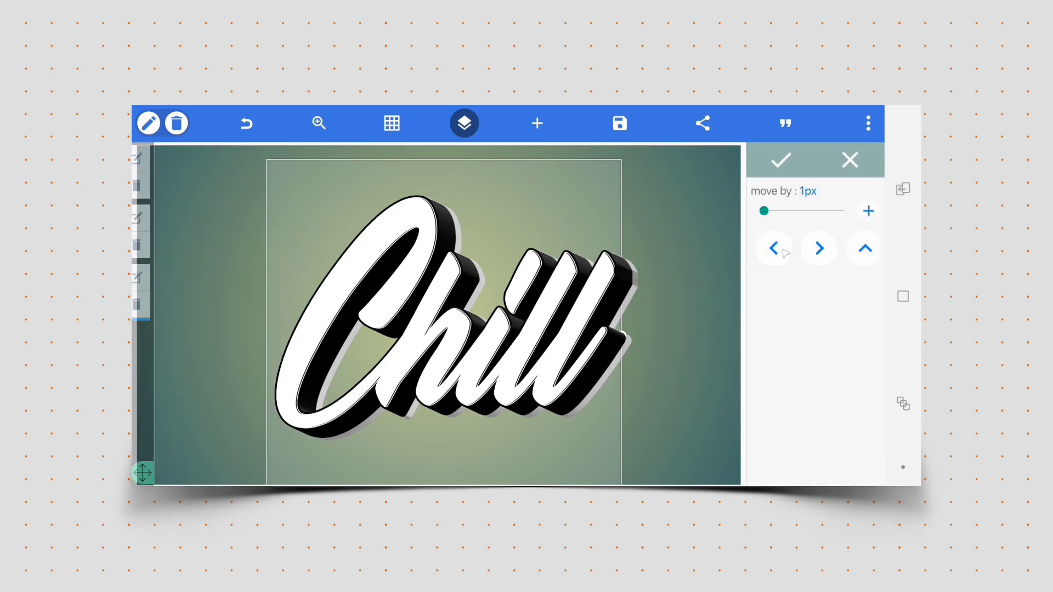
click(819, 249)
click(825, 248)
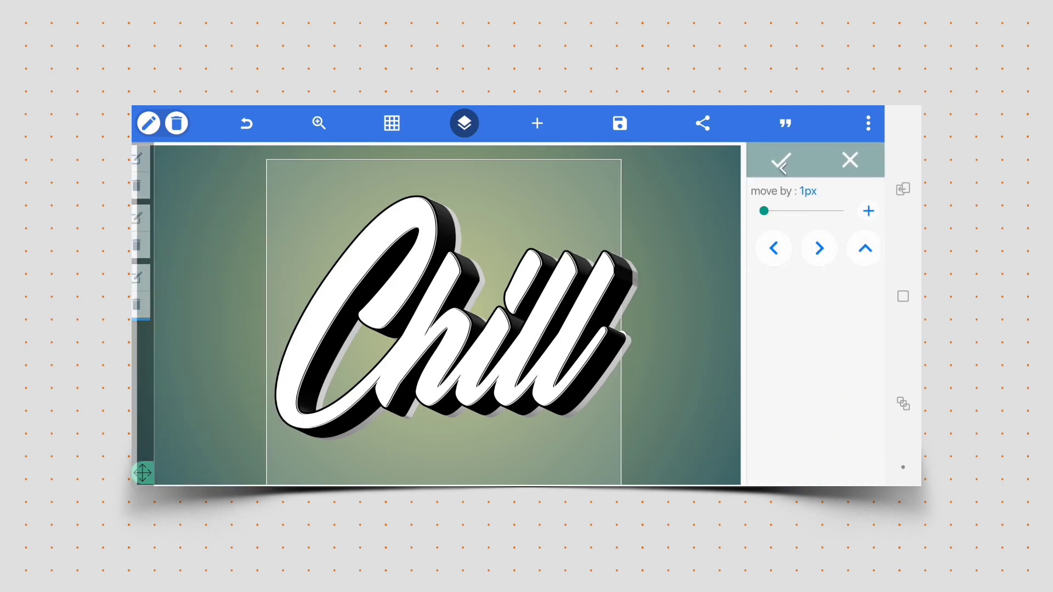
click(782, 162)
Keep the canvas at 2560×1440 and switch the background to solid white.
click(701, 276)
click(854, 473)
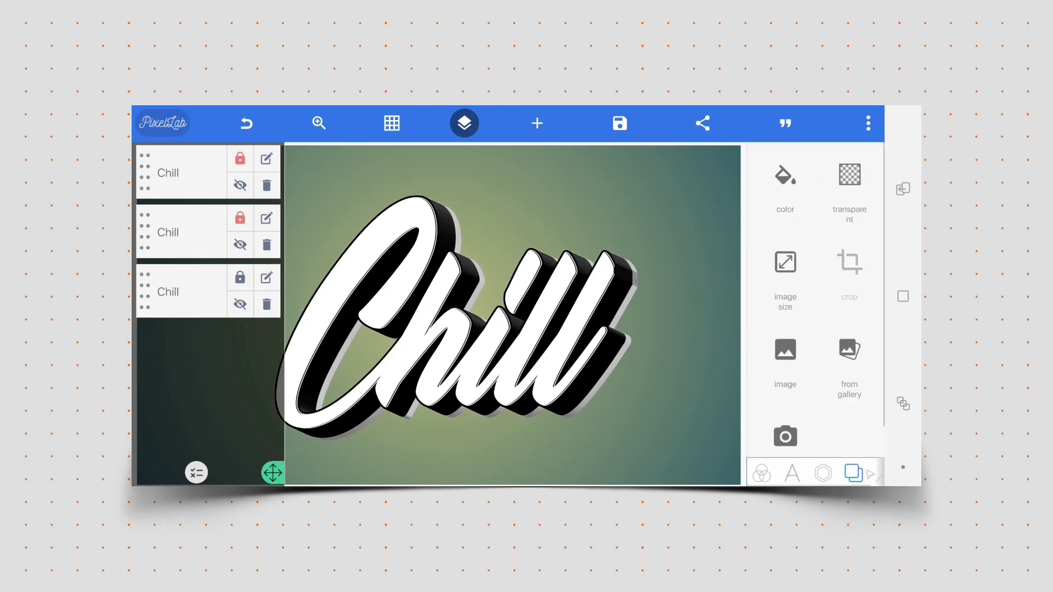
click(783, 265)
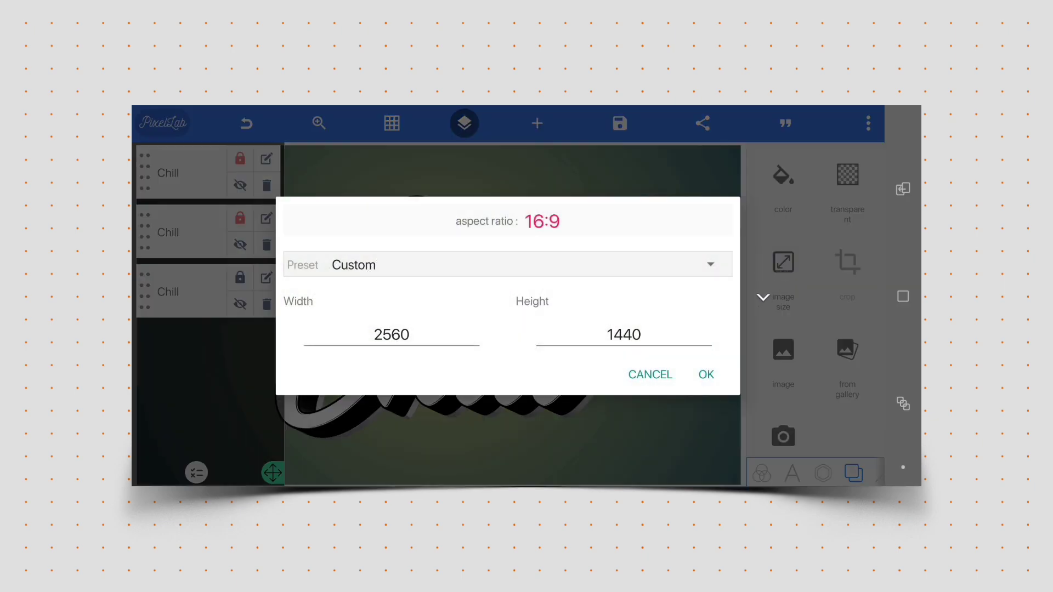
click(706, 375)
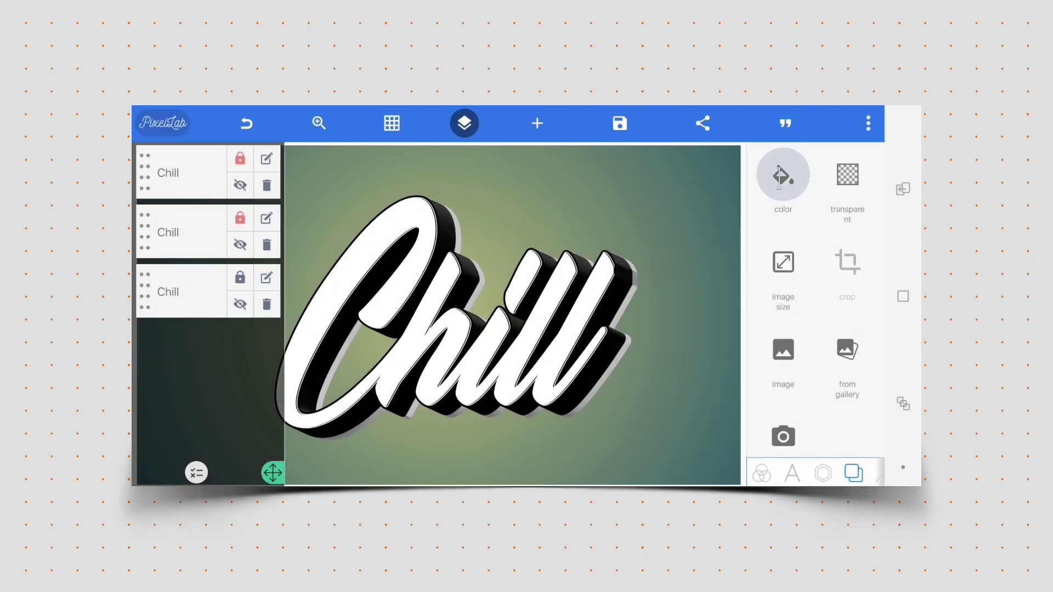
click(784, 174)
click(815, 232)
drag(831, 276, 765, 275)
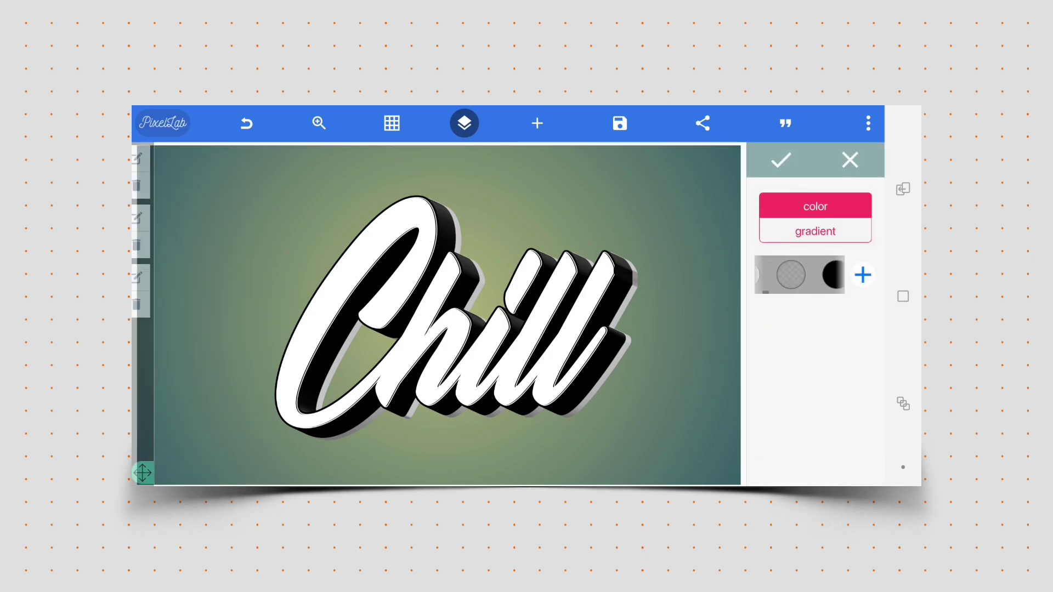
click(803, 276)
click(780, 160)
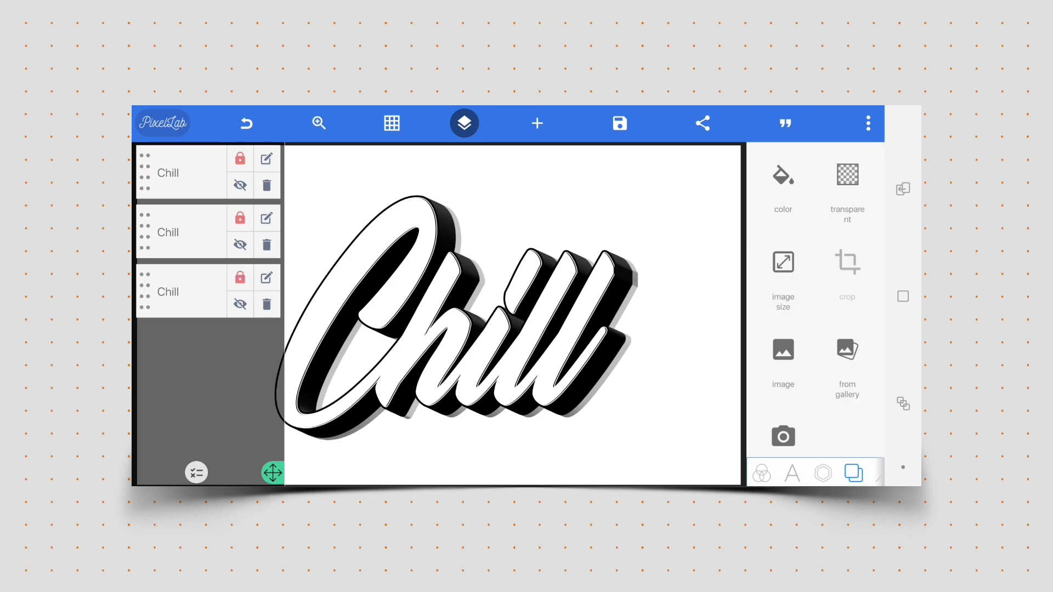
Duplicate a Chill layer, move the copy to the bottom, and align it behind the text.
click(267, 281)
click(318, 311)
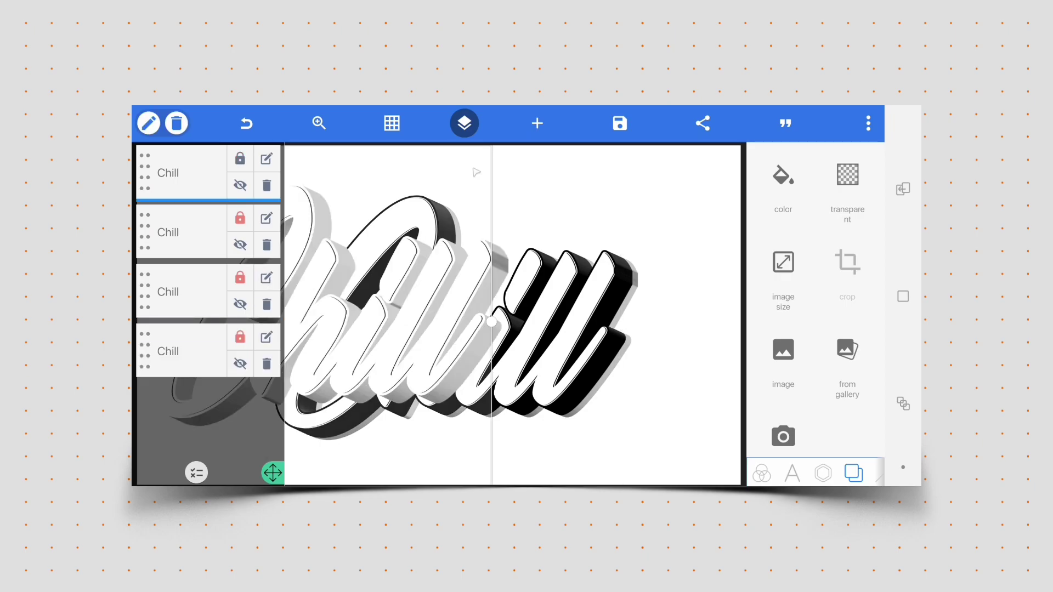
click(464, 124)
drag(145, 173, 145, 371)
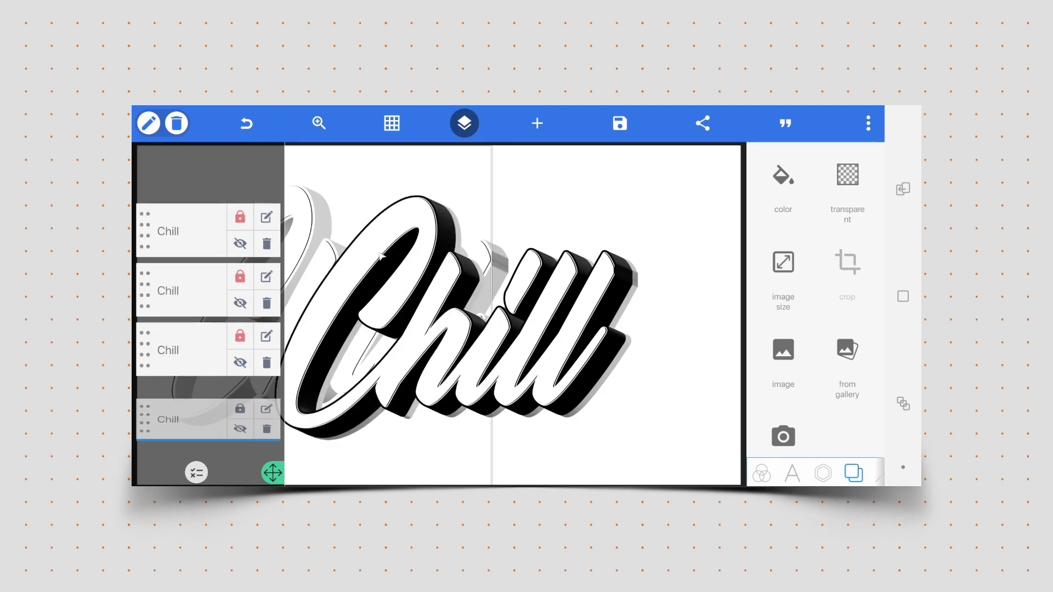
click(464, 124)
mouse_move(466, 416)
mouse_down()
mouse_move(649, 326)
mouse_move(620, 334)
mouse_up()
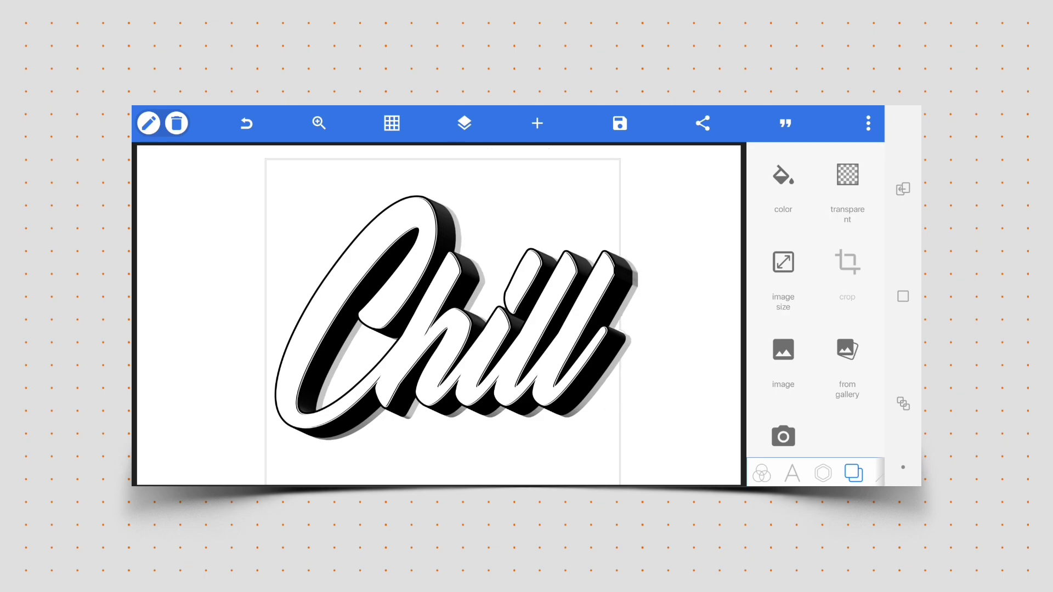
Lock the bottom shadow layer in place.
click(464, 123)
click(240, 337)
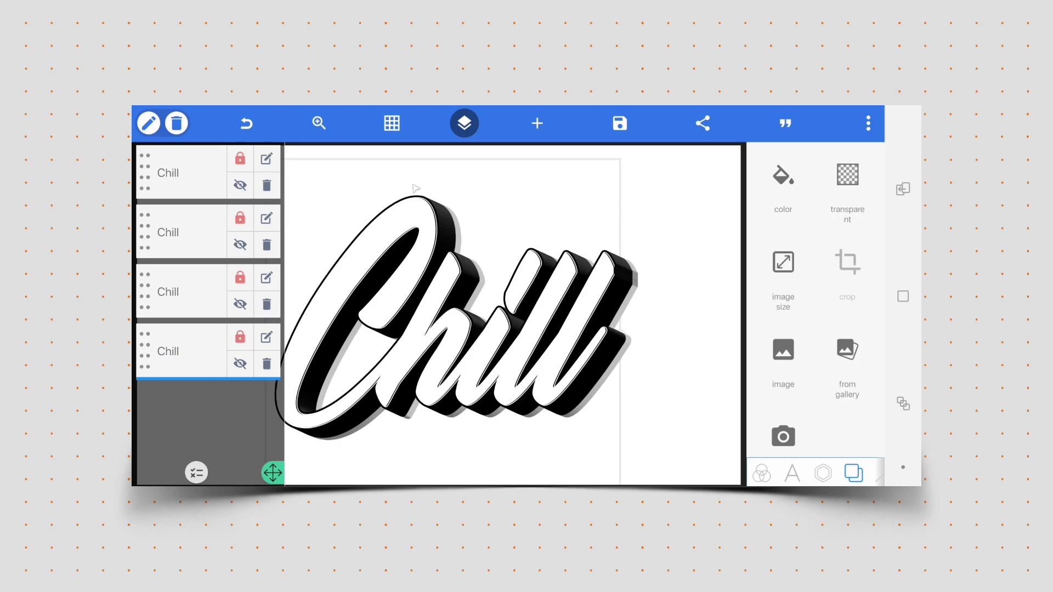
click(465, 124)
scroll(826, 330, down, 1)
Enable a text shadow with blur 50, offset 59 by 39, and about 41% opacity.
click(824, 473)
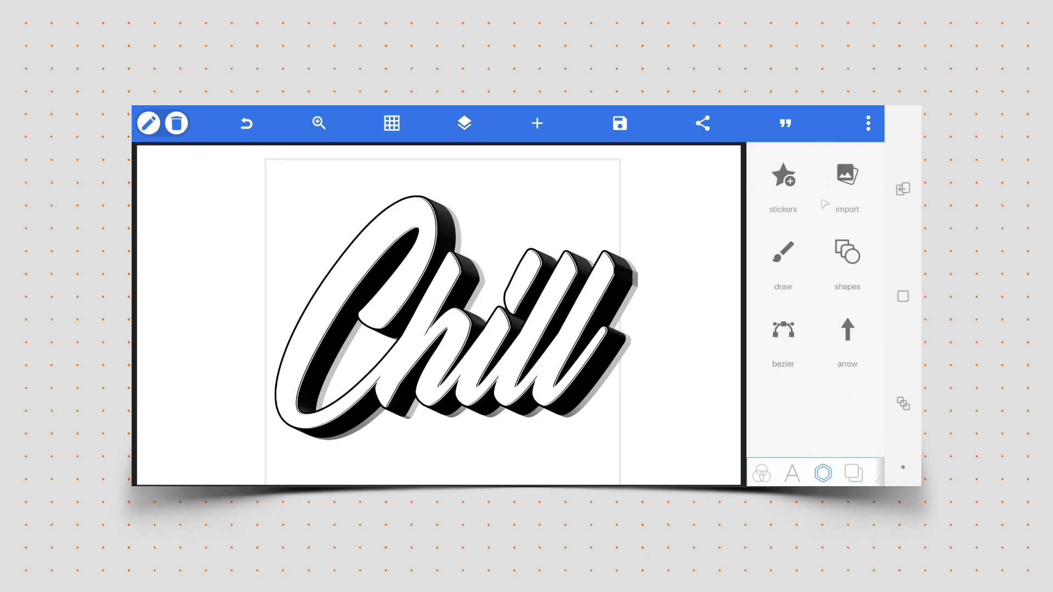
click(792, 473)
scroll(839, 288, down, 3)
scroll(838, 247, down, 3)
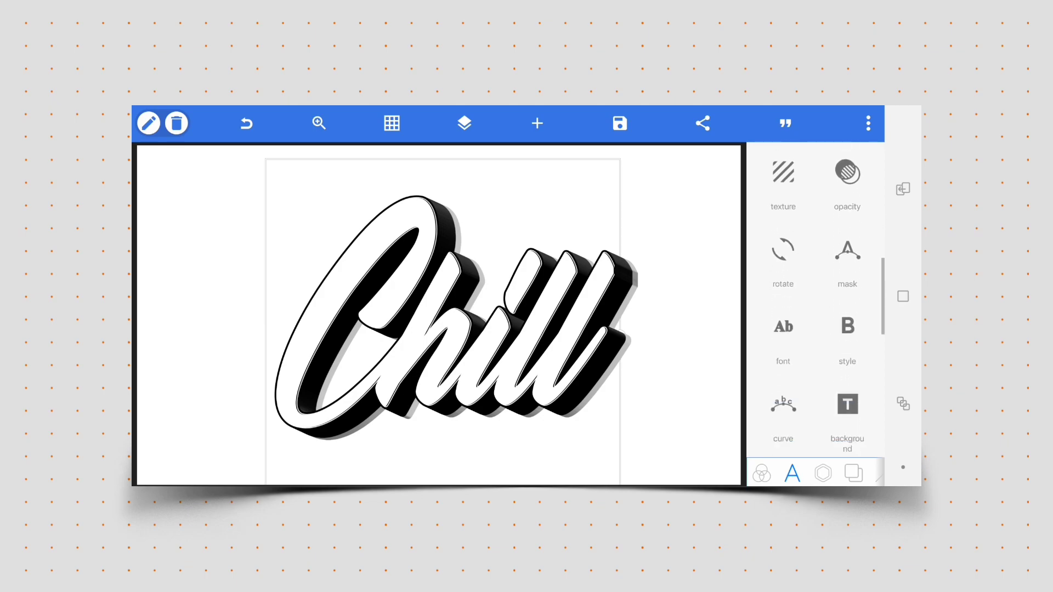
scroll(839, 247, down, 3)
scroll(839, 247, down, 2)
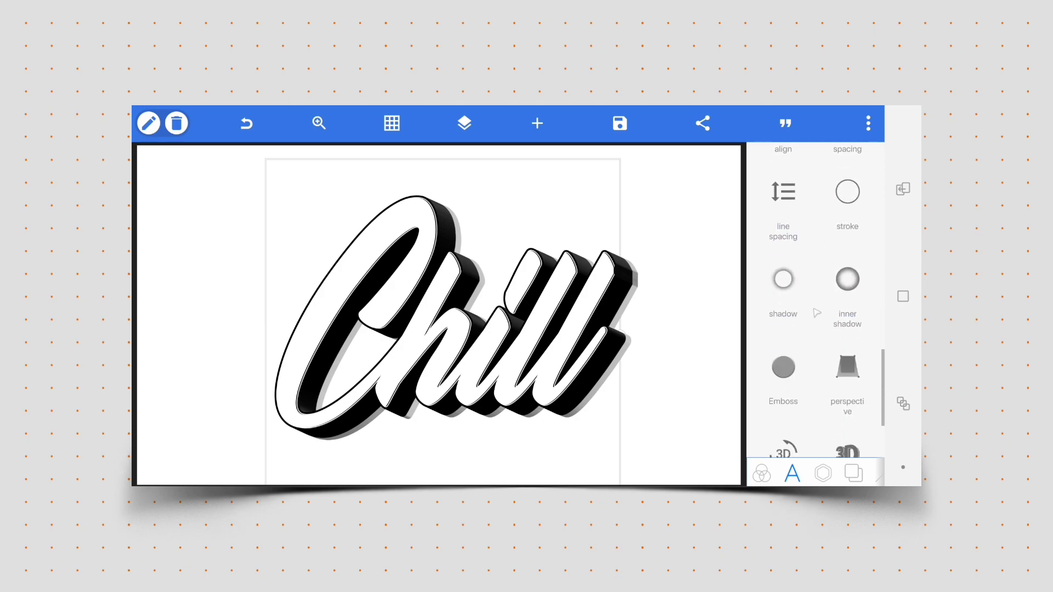
click(783, 280)
click(840, 198)
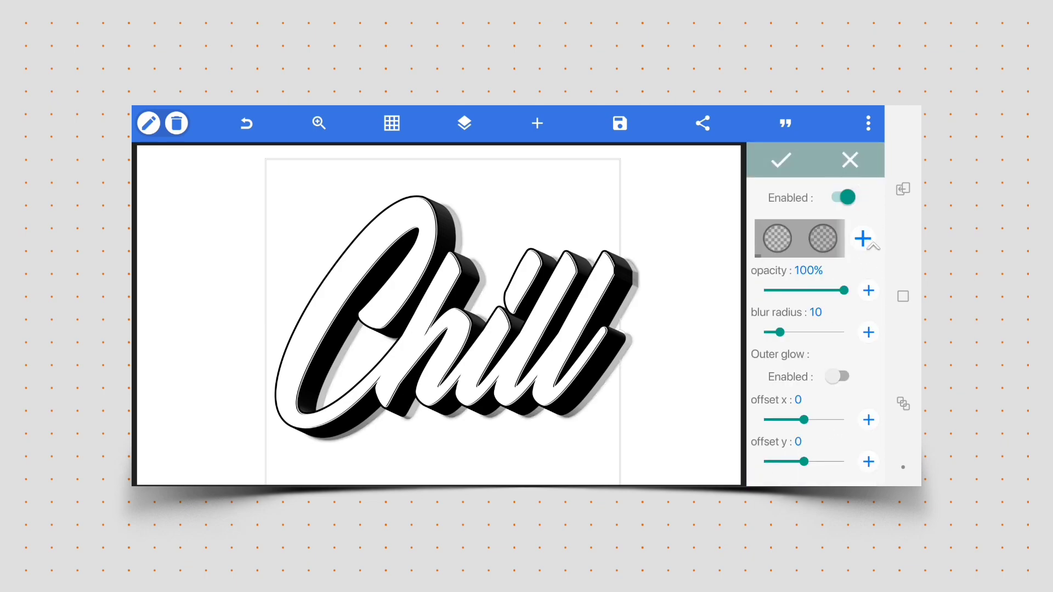
drag(780, 331, 844, 332)
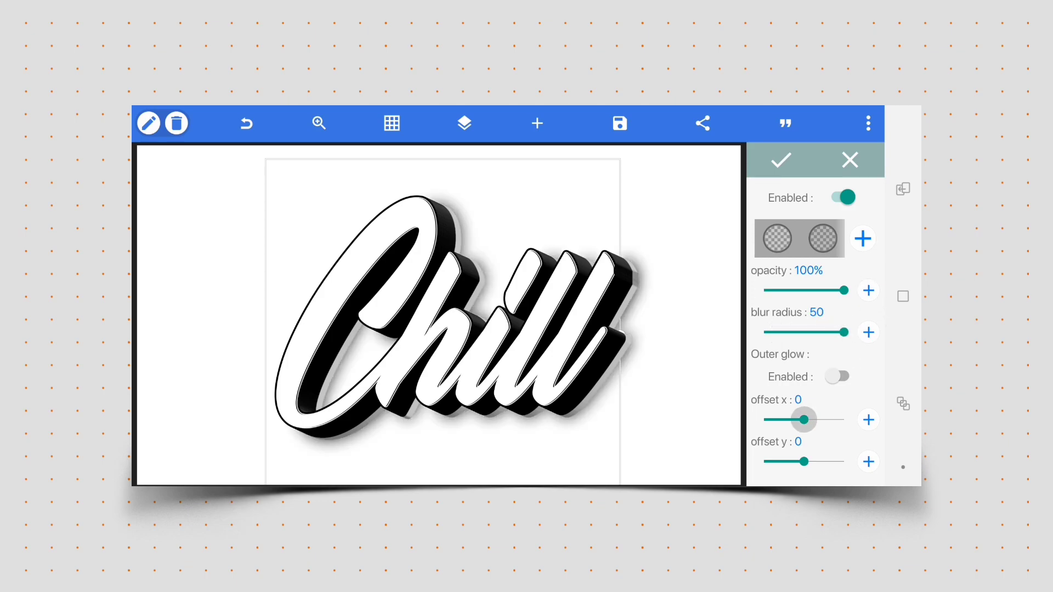
drag(804, 421, 816, 421)
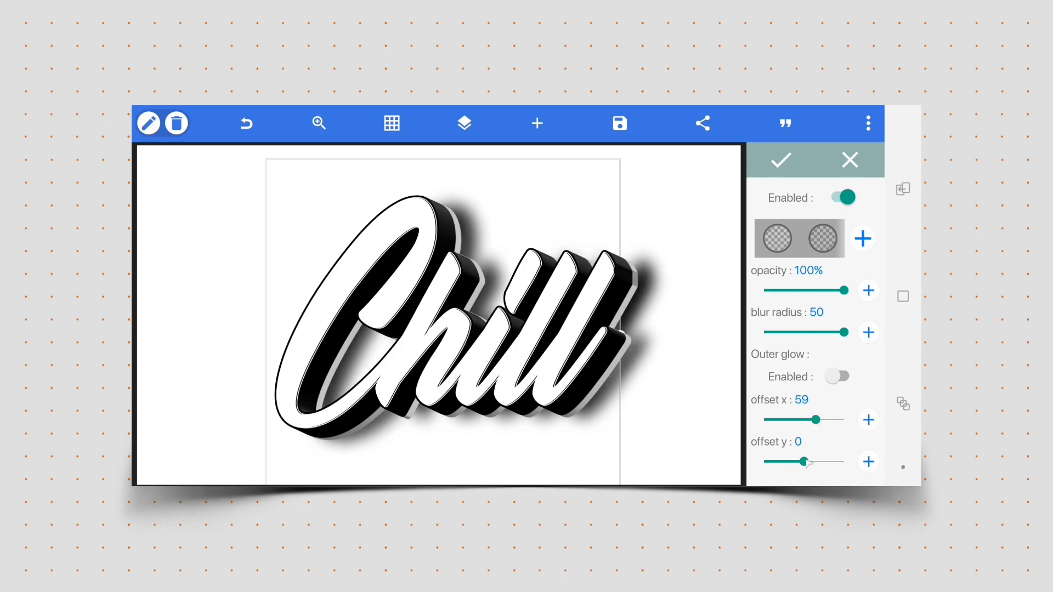
drag(804, 462, 810, 463)
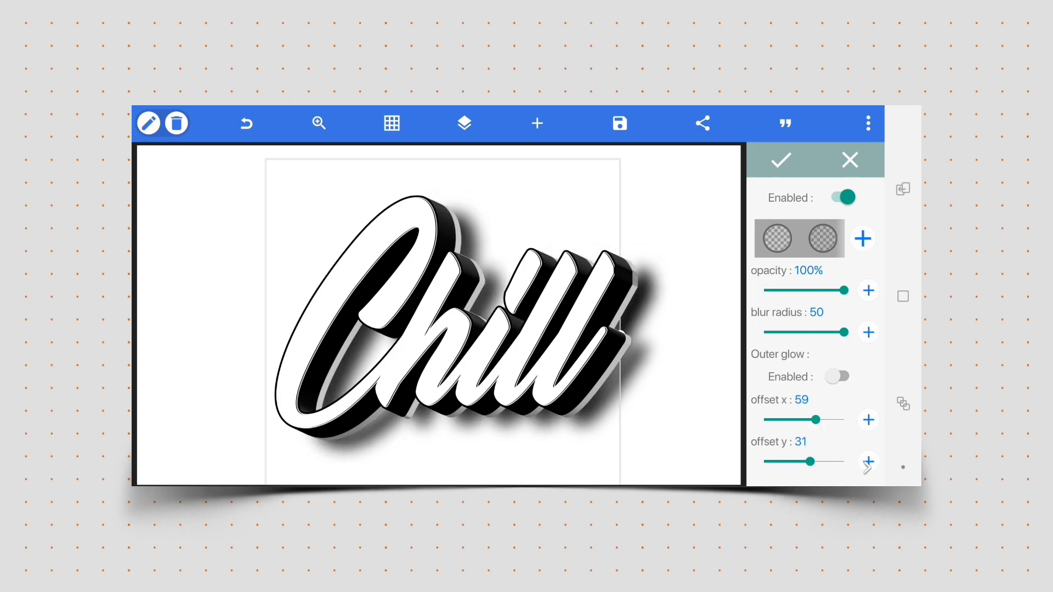
click(868, 462)
click(868, 461)
click(869, 462)
click(868, 462)
click(869, 461)
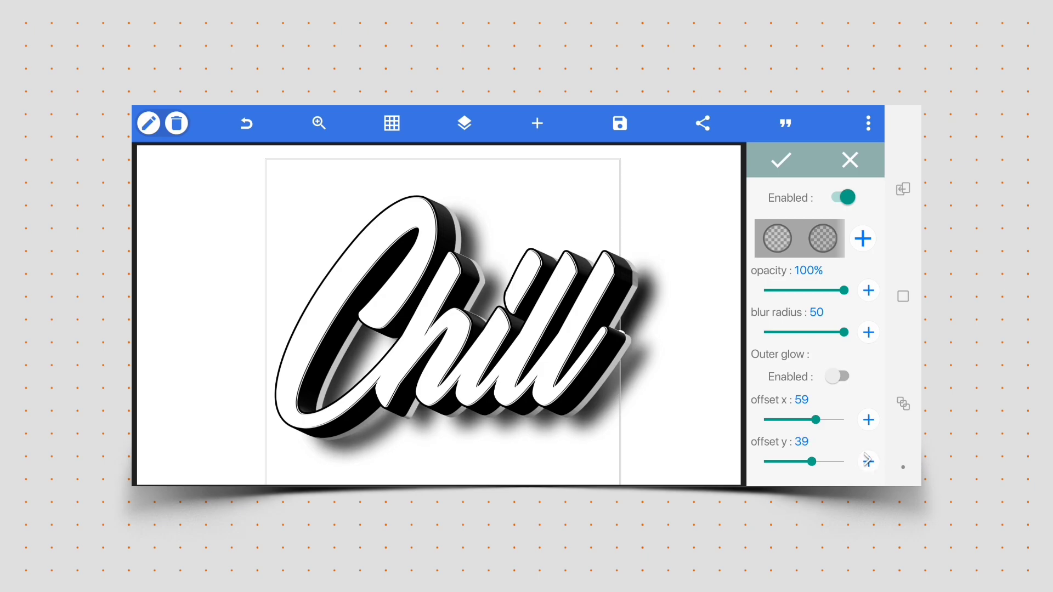
drag(844, 291, 796, 291)
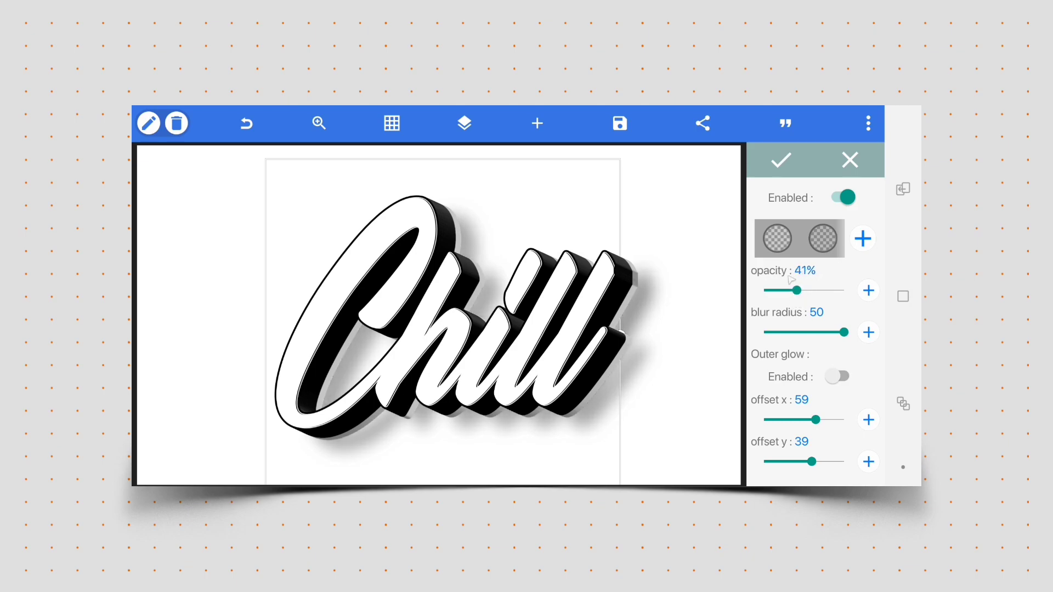
click(780, 160)
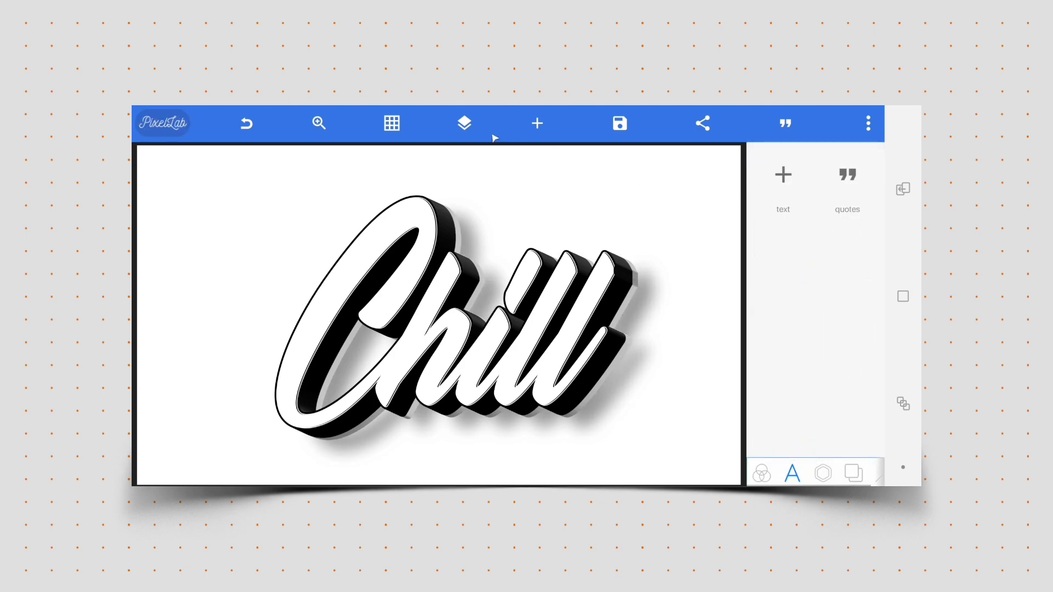
Toggle the third and fourth Chill layers' visibility to compare them.
click(464, 123)
click(268, 277)
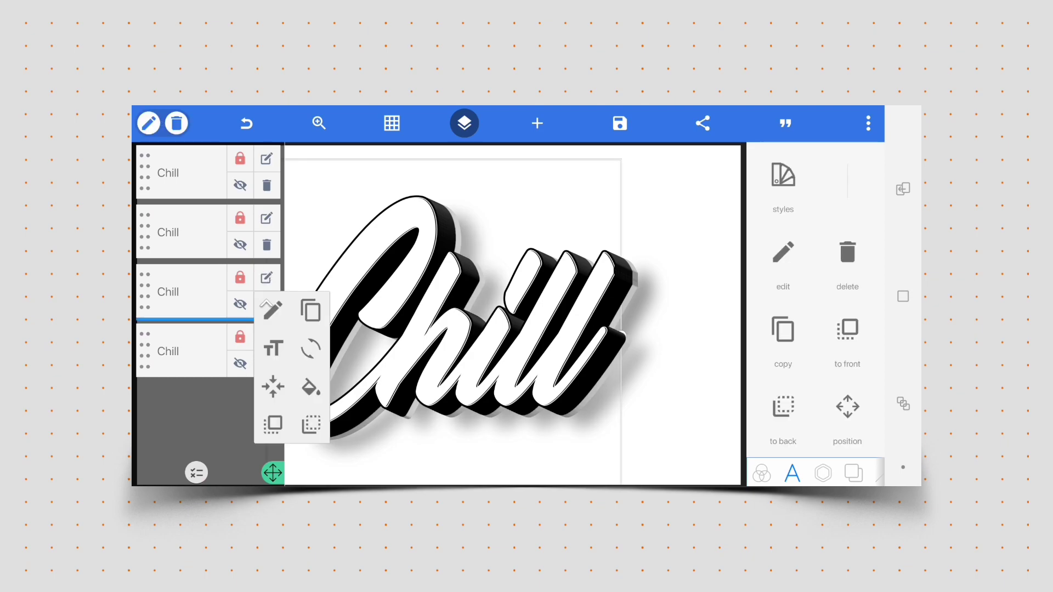
click(240, 305)
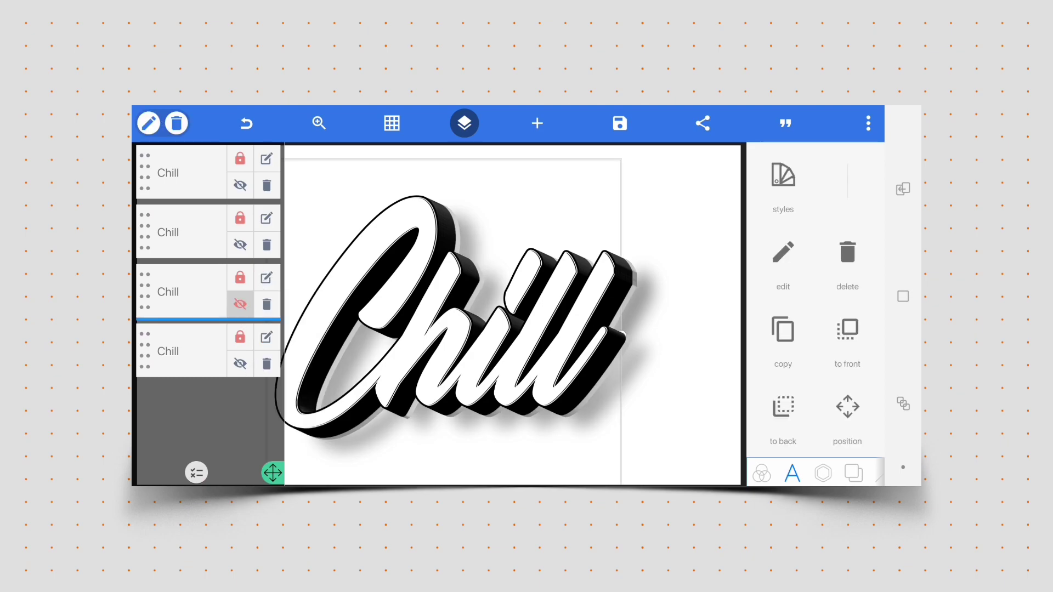
click(240, 305)
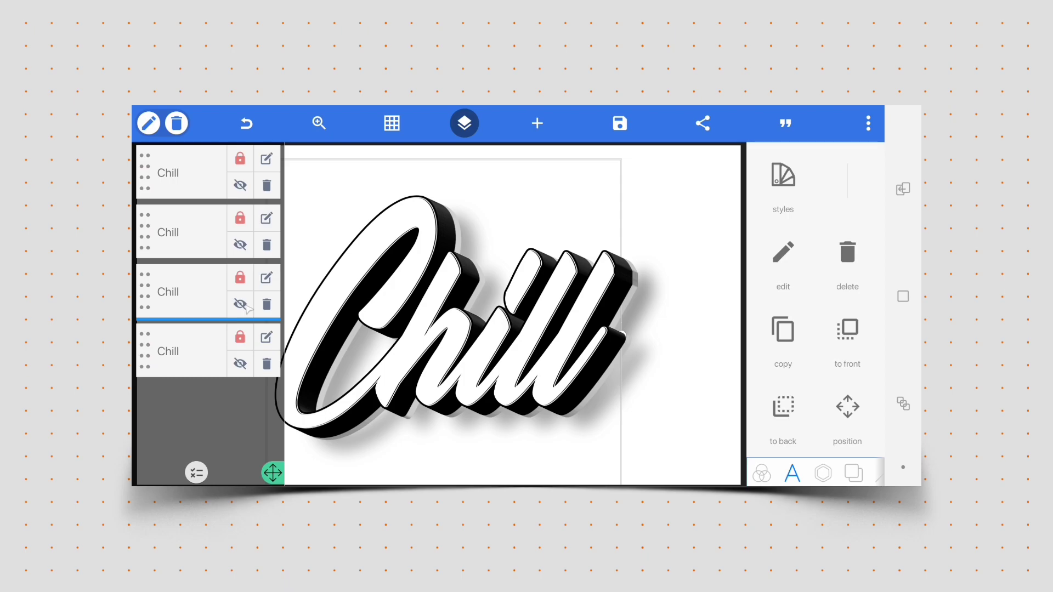
click(239, 365)
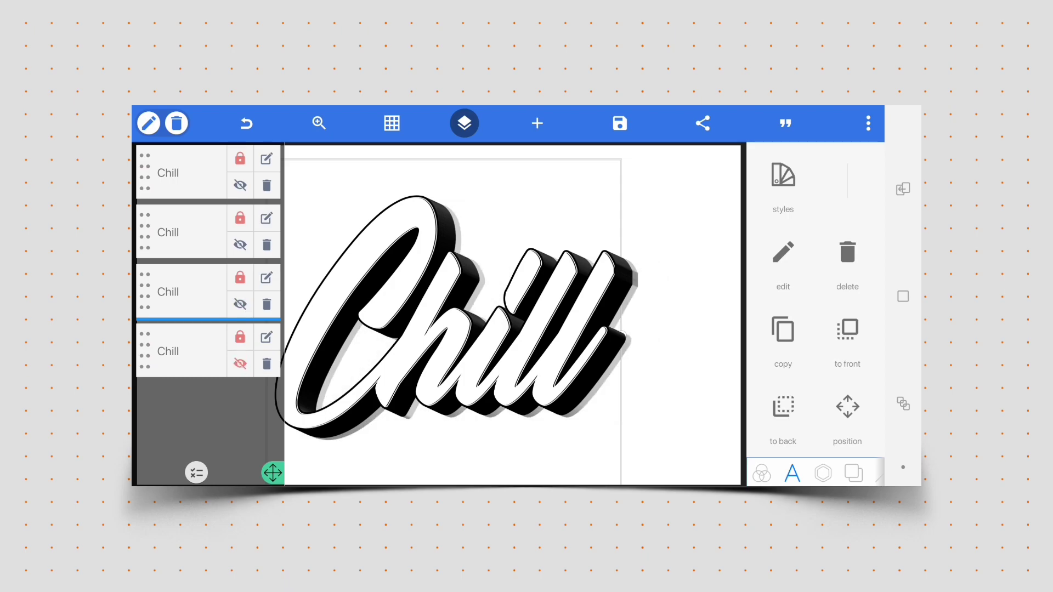
click(239, 364)
Duplicate the fourth Chill layer, move the copy to the bottom, and align it behind the lettering.
click(267, 338)
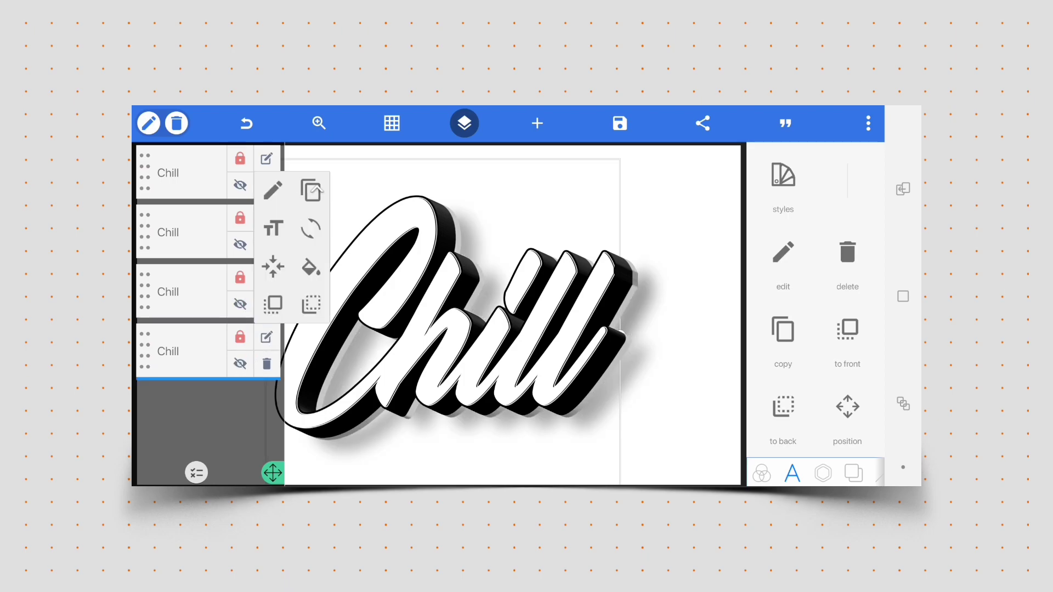
click(311, 190)
drag(160, 163, 160, 428)
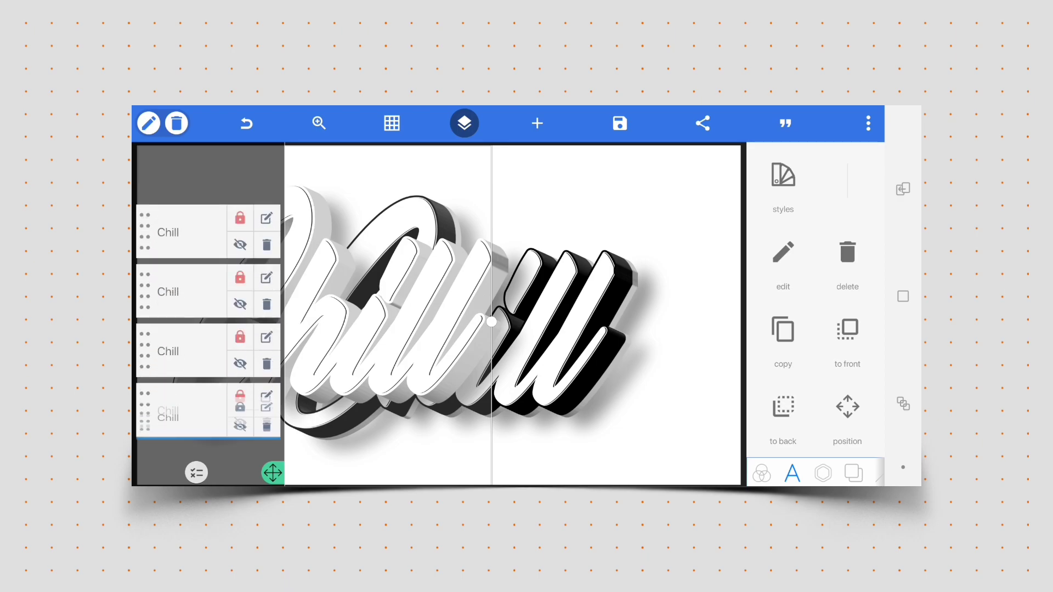
click(465, 124)
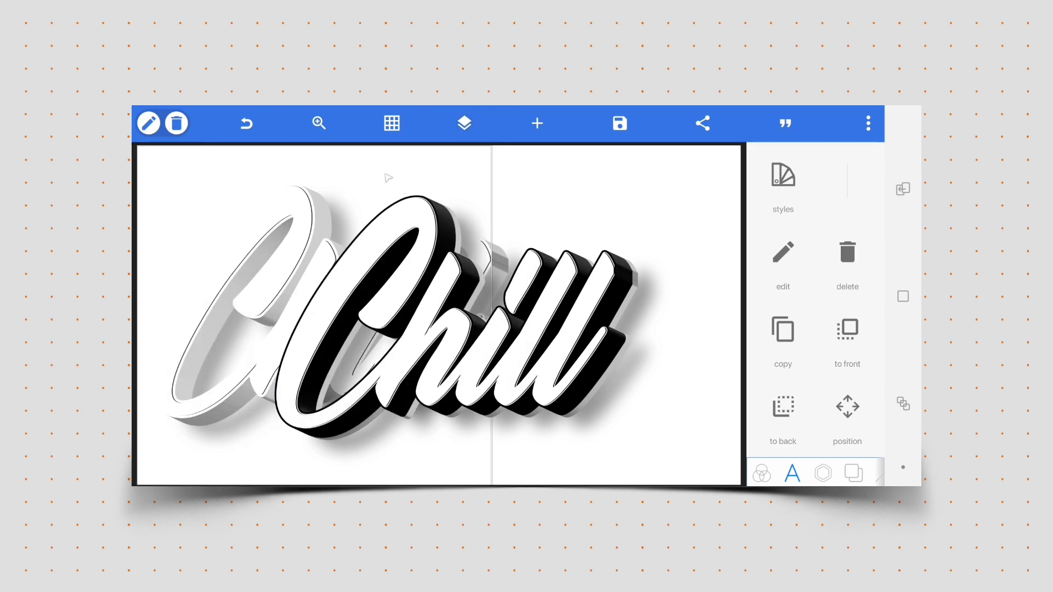
mouse_move(248, 313)
mouse_down()
mouse_move(676, 342)
mouse_move(620, 338)
mouse_up()
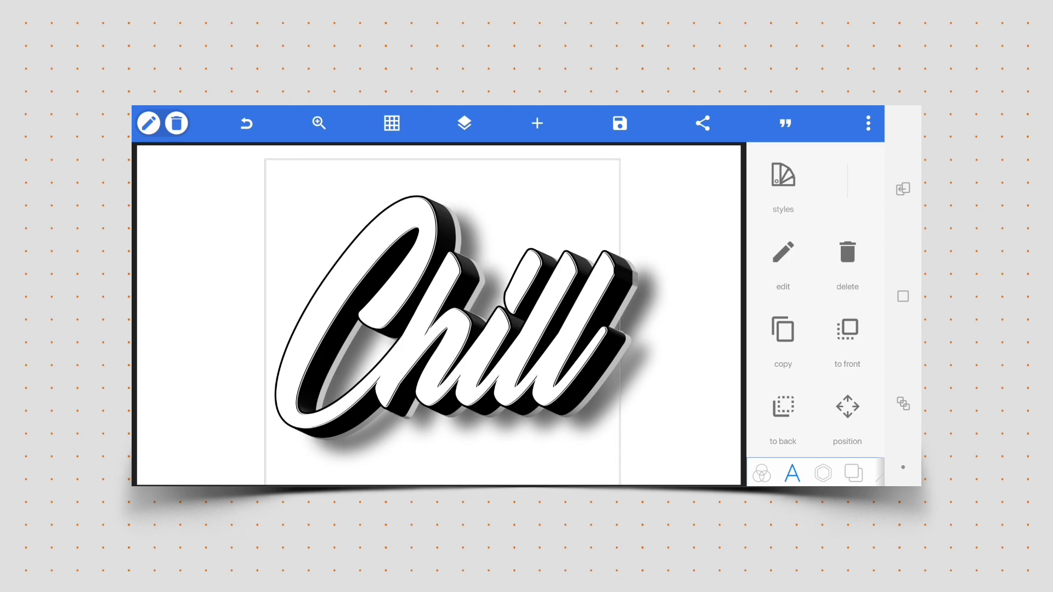
scroll(849, 329, down, 3)
scroll(848, 330, down, 3)
scroll(848, 329, down, 3)
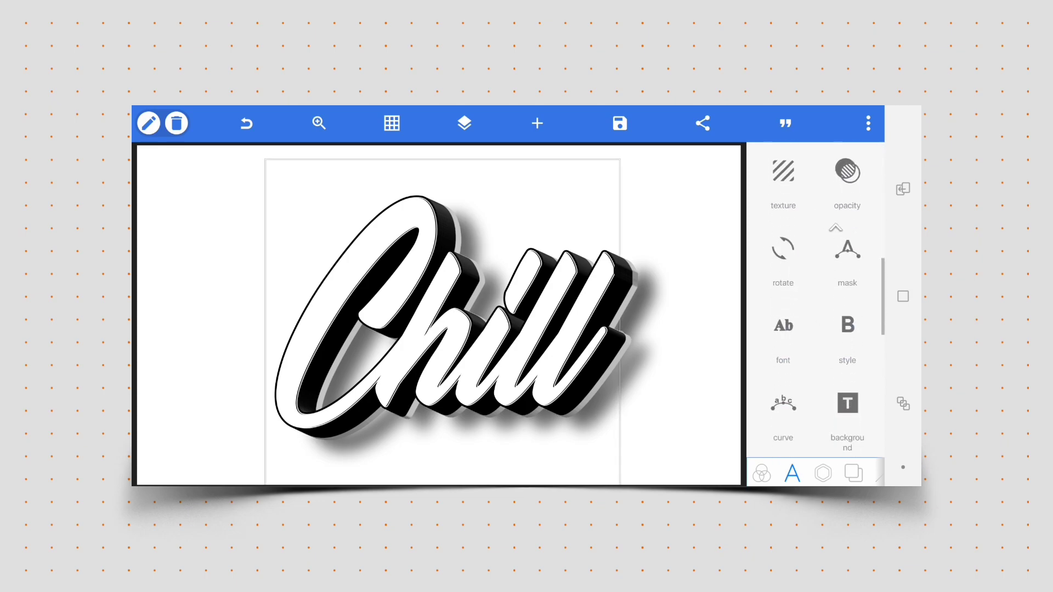
scroll(847, 329, down, 3)
scroll(848, 330, down, 3)
scroll(847, 329, down, 2)
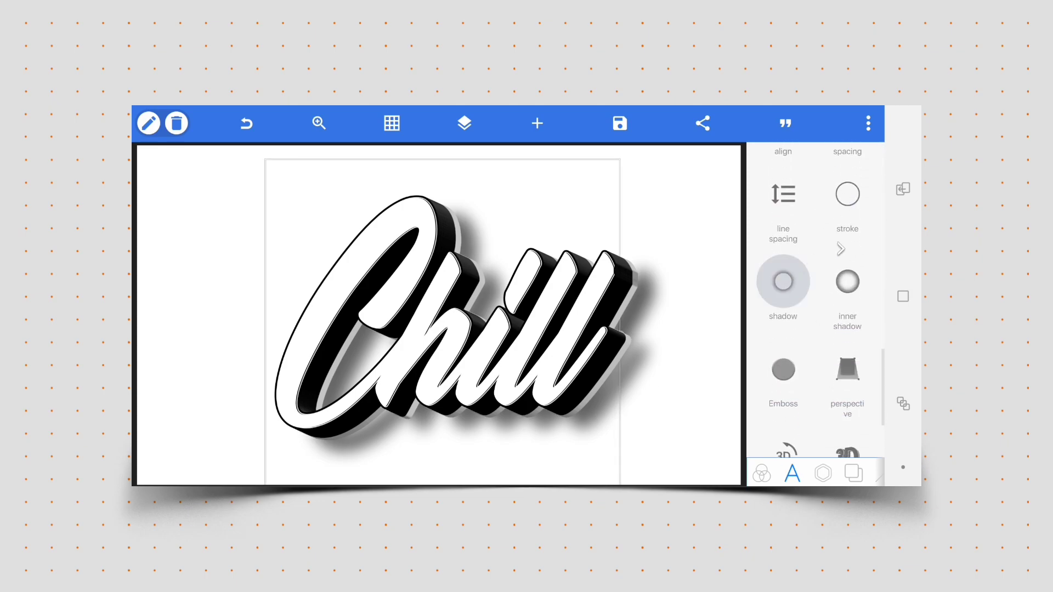
Roughly adjust the copy's shadow blur, opacity and offsets.
click(784, 280)
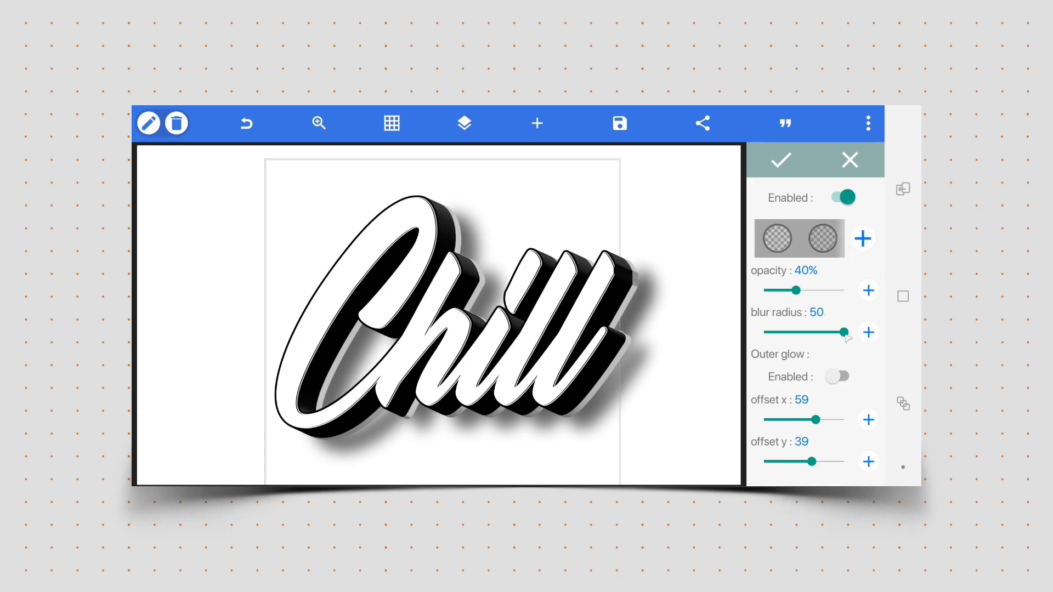
mouse_move(817, 420)
mouse_down()
mouse_move(797, 421)
mouse_move(806, 421)
mouse_up()
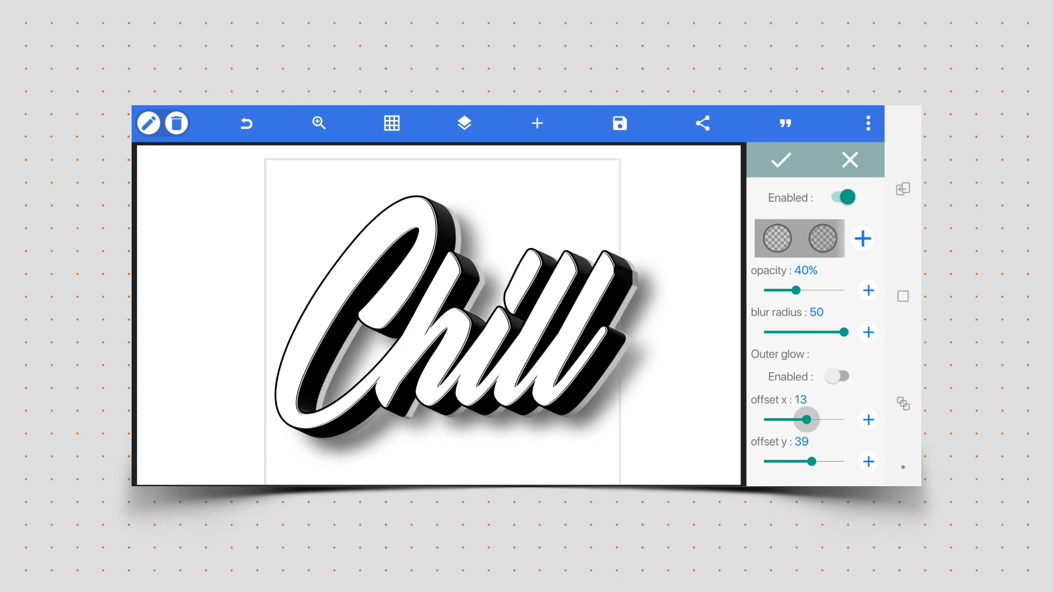
drag(843, 332, 811, 333)
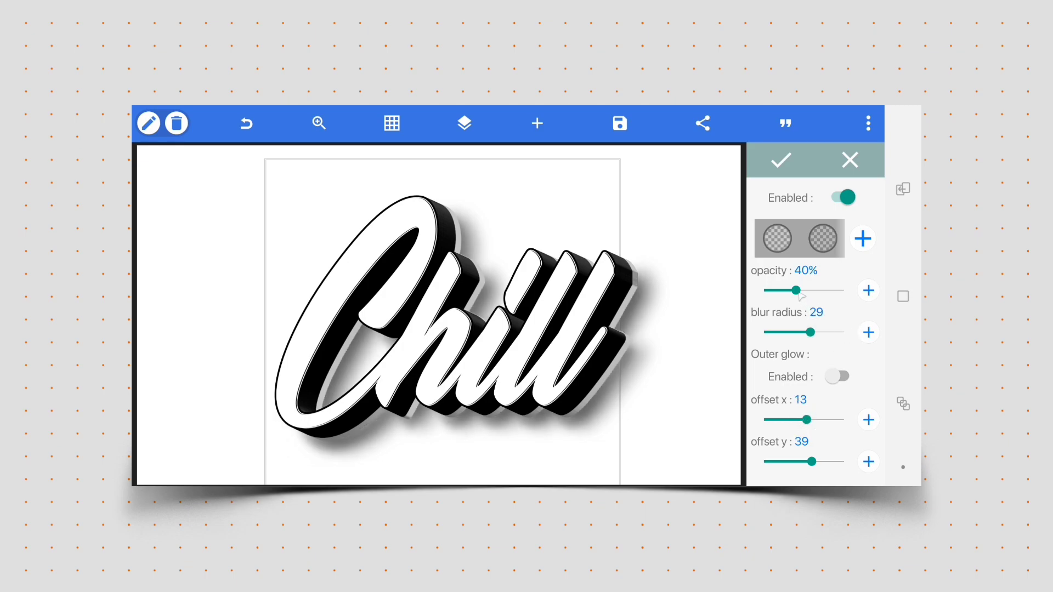
drag(796, 290, 819, 290)
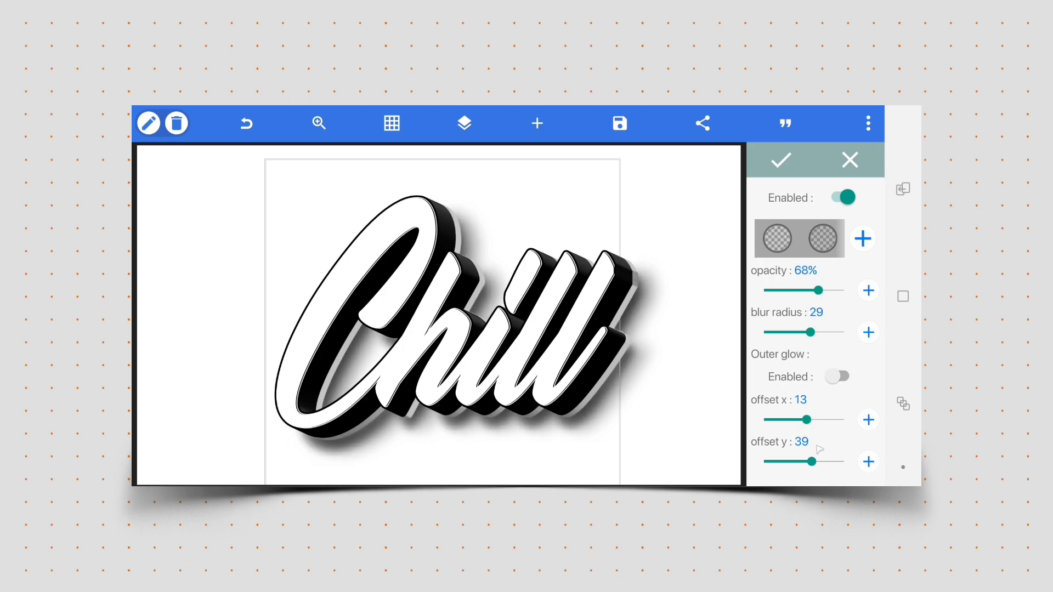
drag(812, 463, 802, 463)
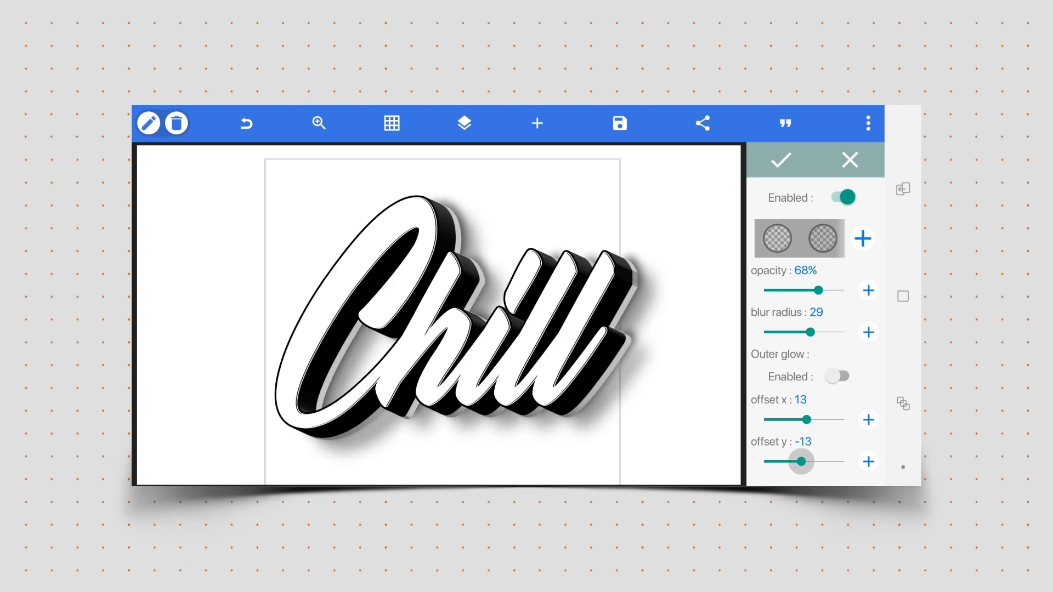
click(838, 376)
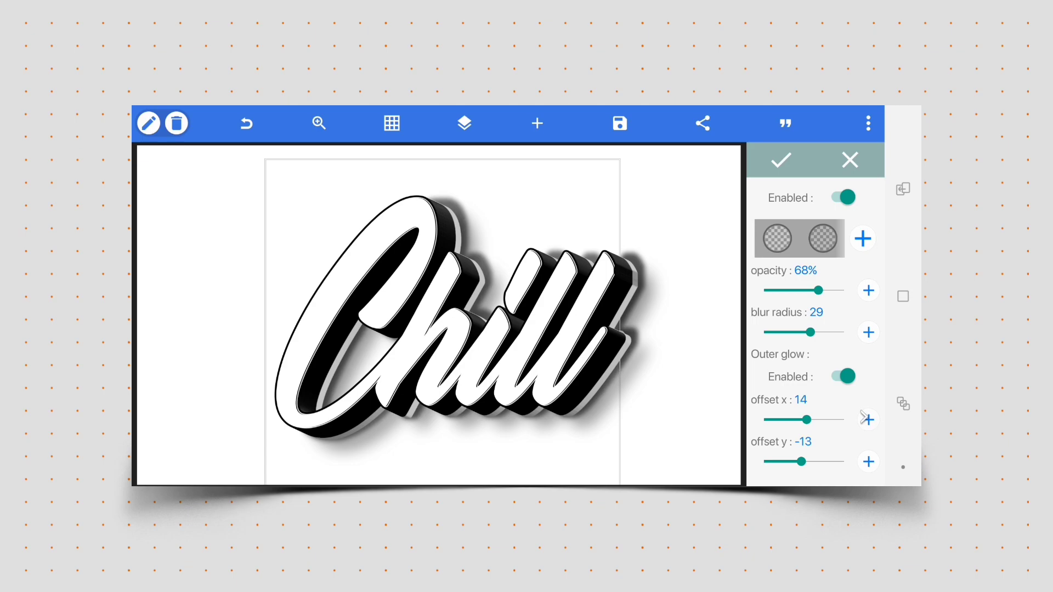
Step the shadow's vertical offset to 8.
click(868, 461)
click(867, 461)
click(867, 462)
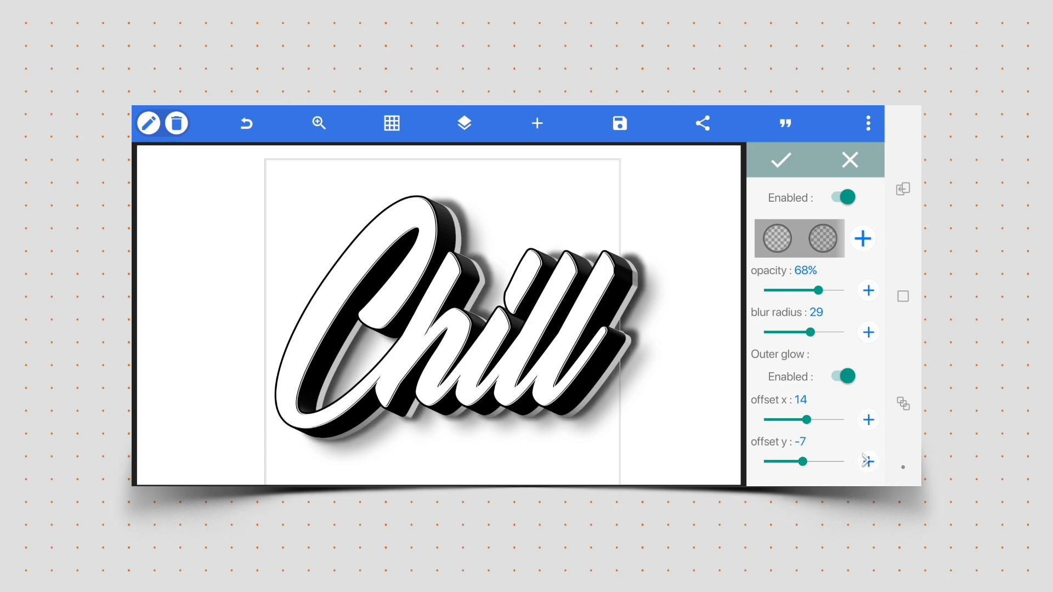
click(867, 462)
click(868, 461)
click(868, 462)
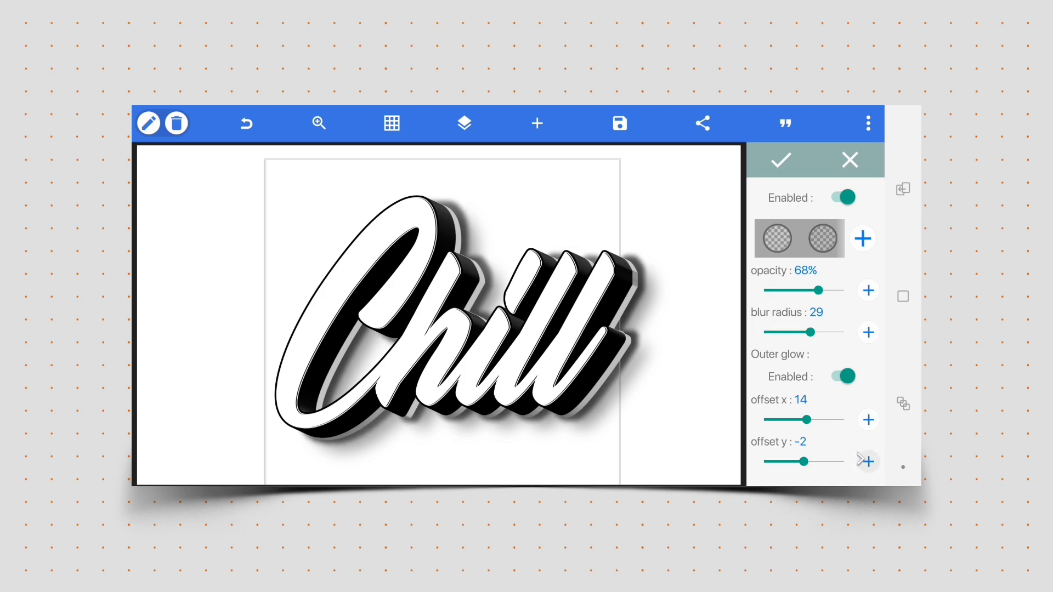
click(866, 462)
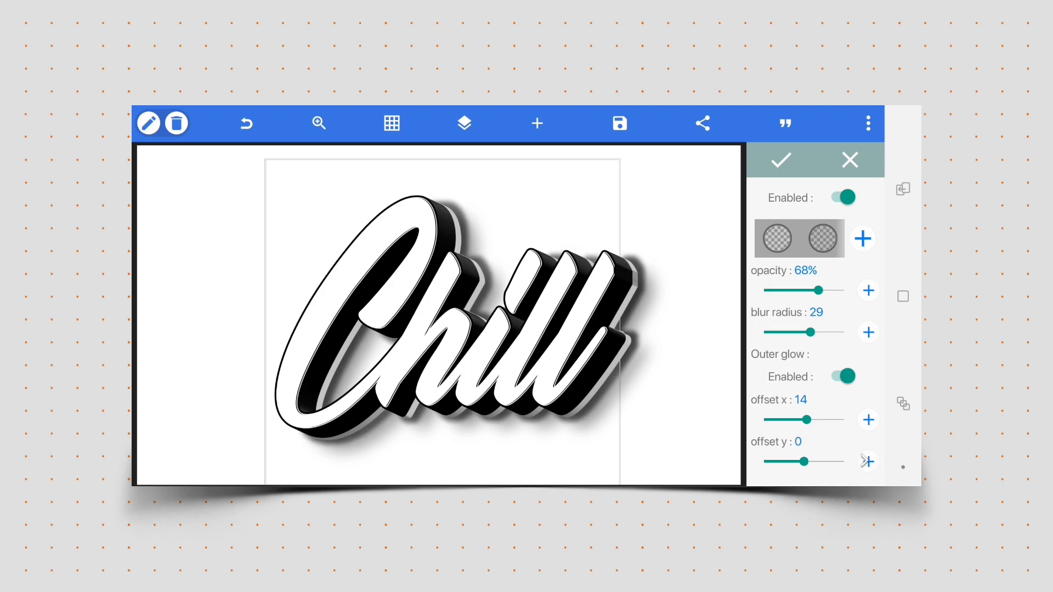
click(868, 462)
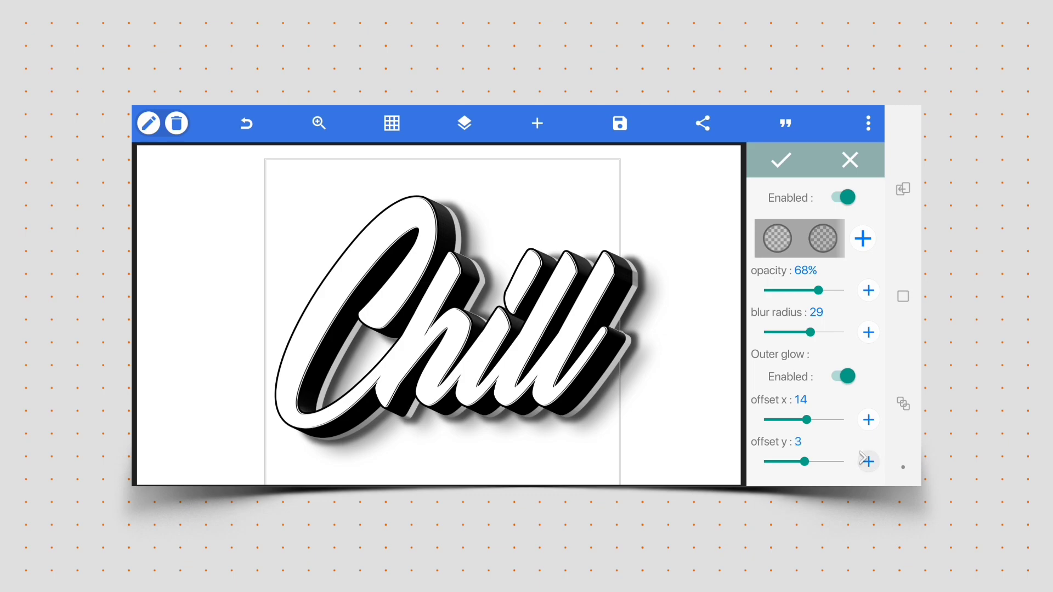
click(867, 462)
click(868, 462)
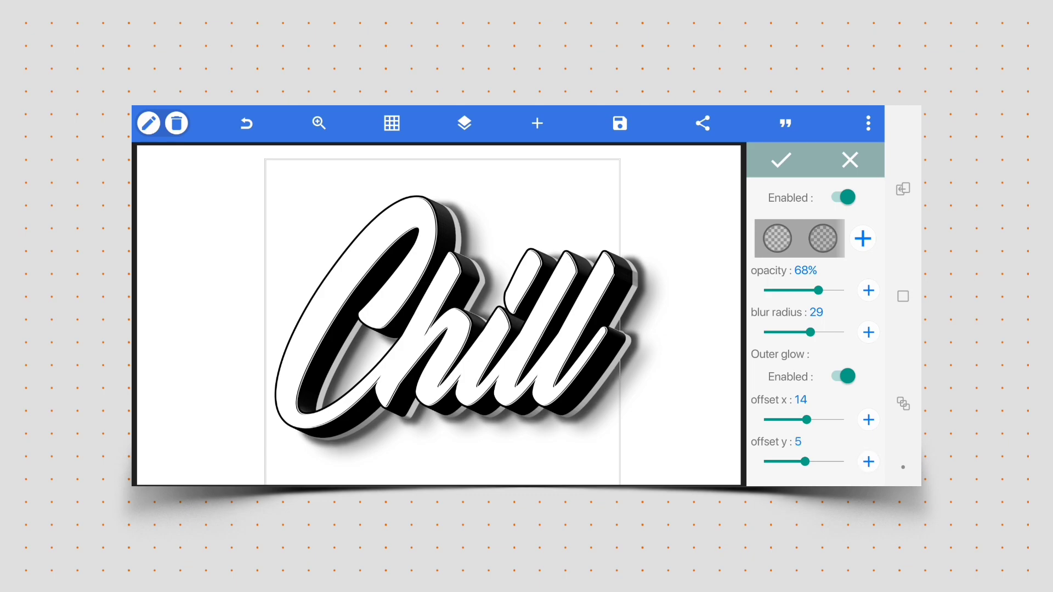
click(868, 462)
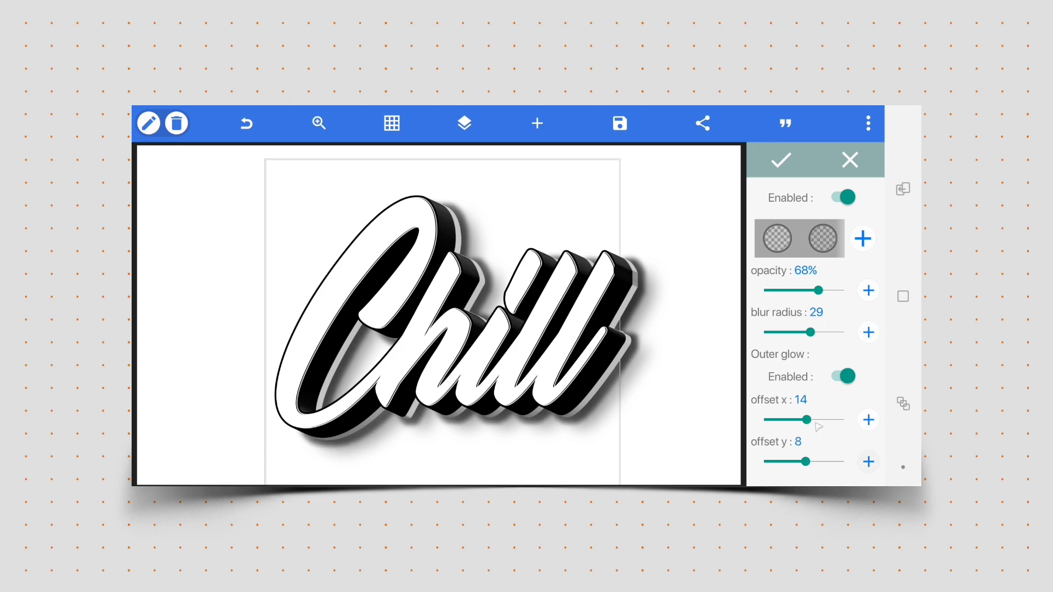
Set shadow offset x to 11, opacity to 63%, and blur radius to 30.
drag(808, 421, 805, 421)
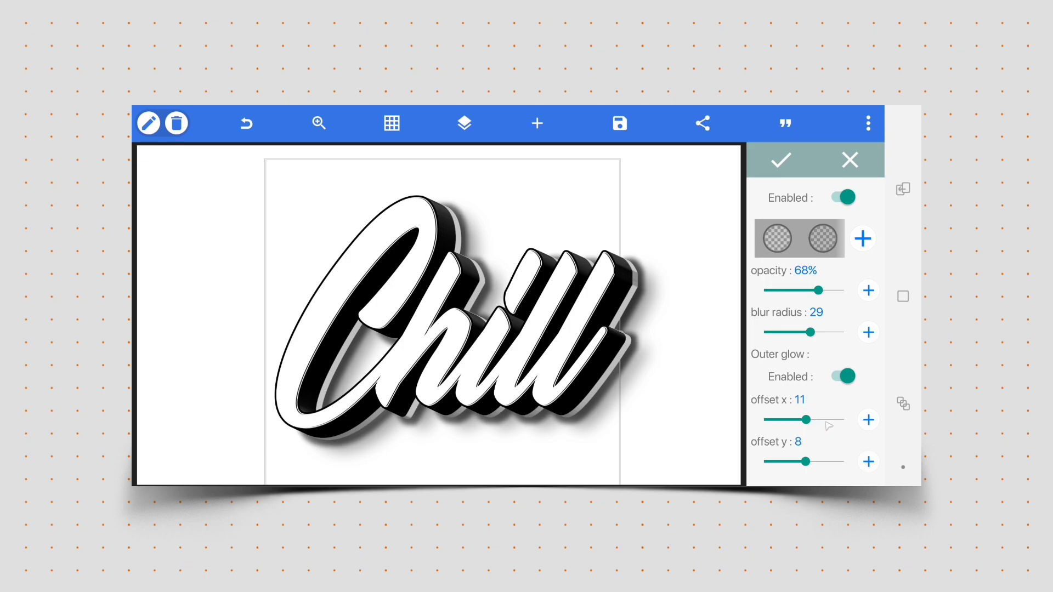
drag(818, 290, 813, 291)
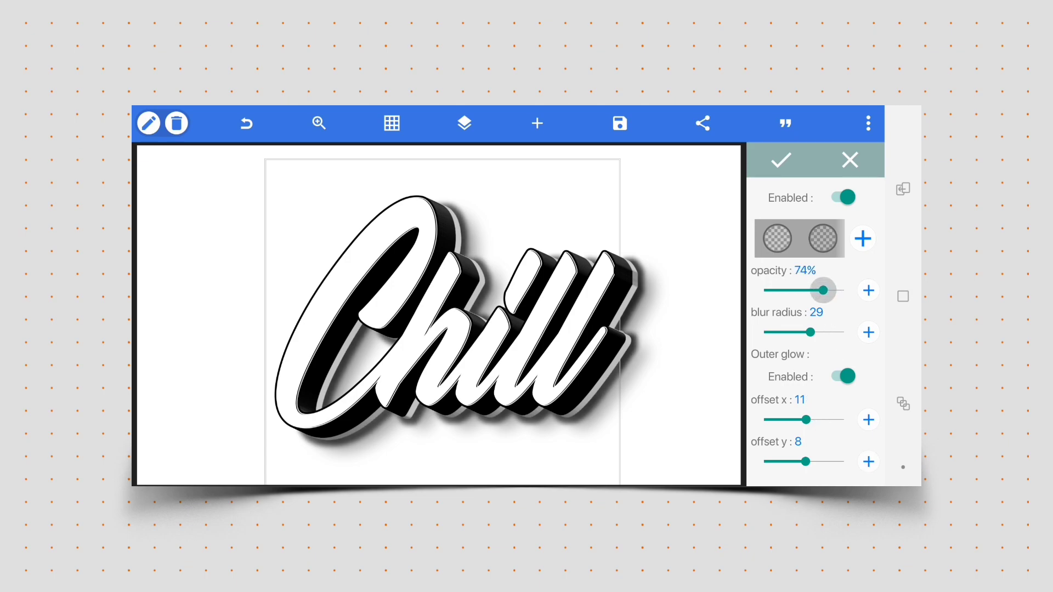
drag(810, 333, 816, 333)
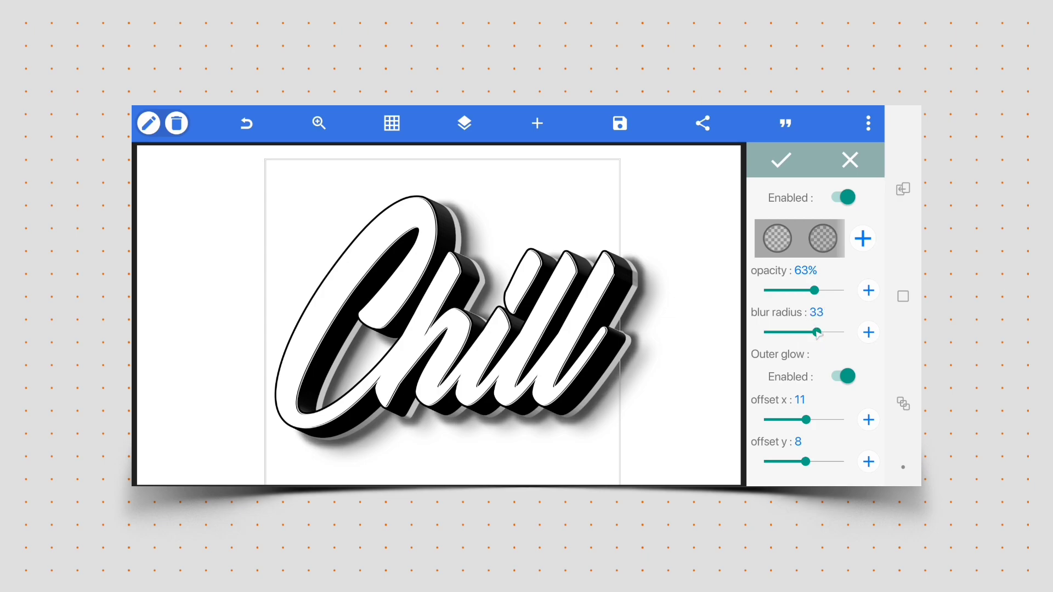
drag(817, 333, 813, 332)
Confirm the shadow, deselect the text, and choose Save as project.
click(779, 161)
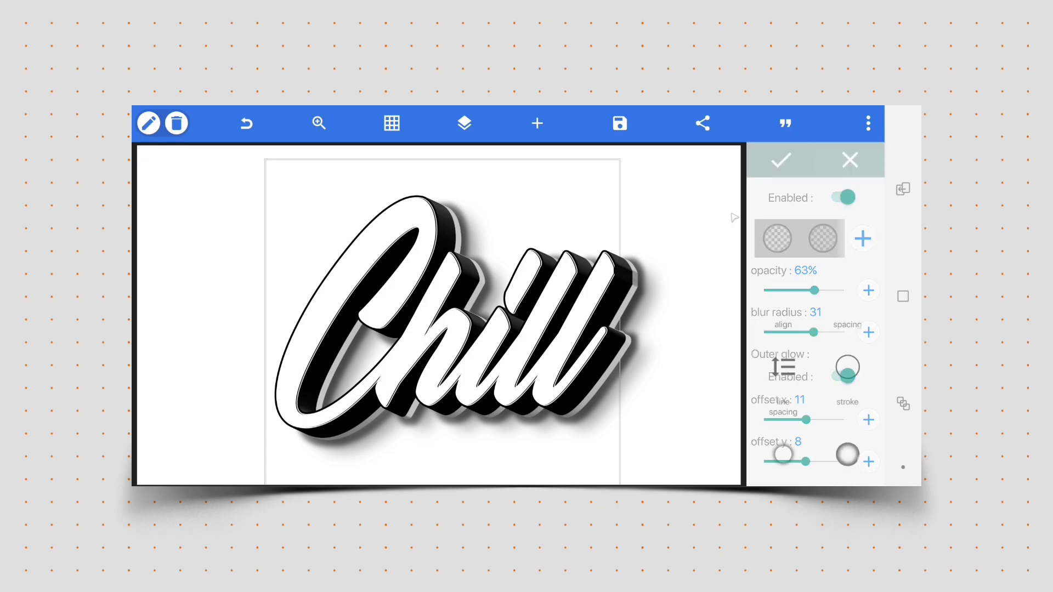
click(707, 249)
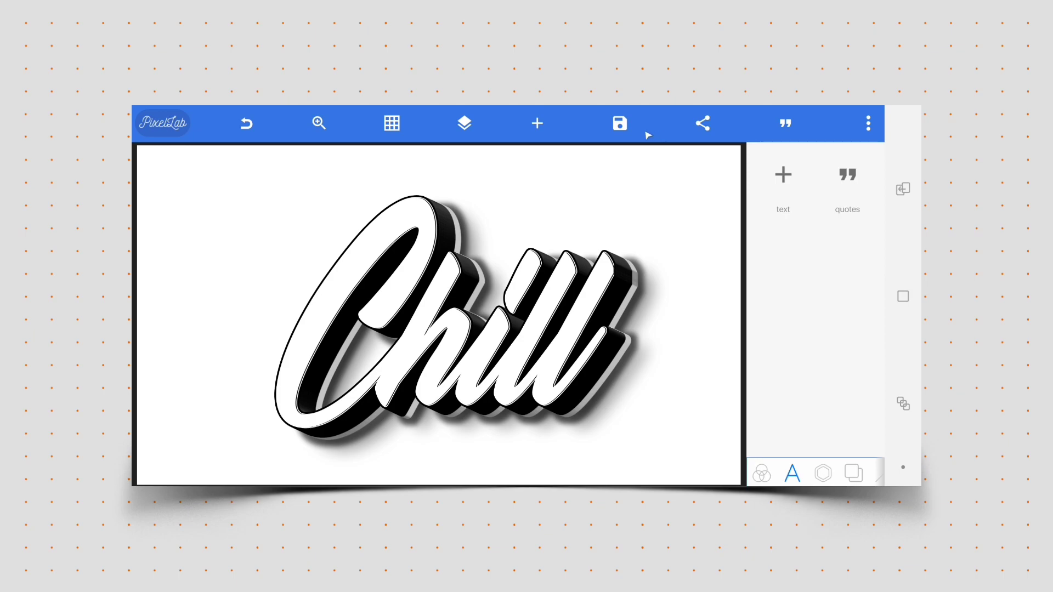
click(620, 124)
click(662, 154)
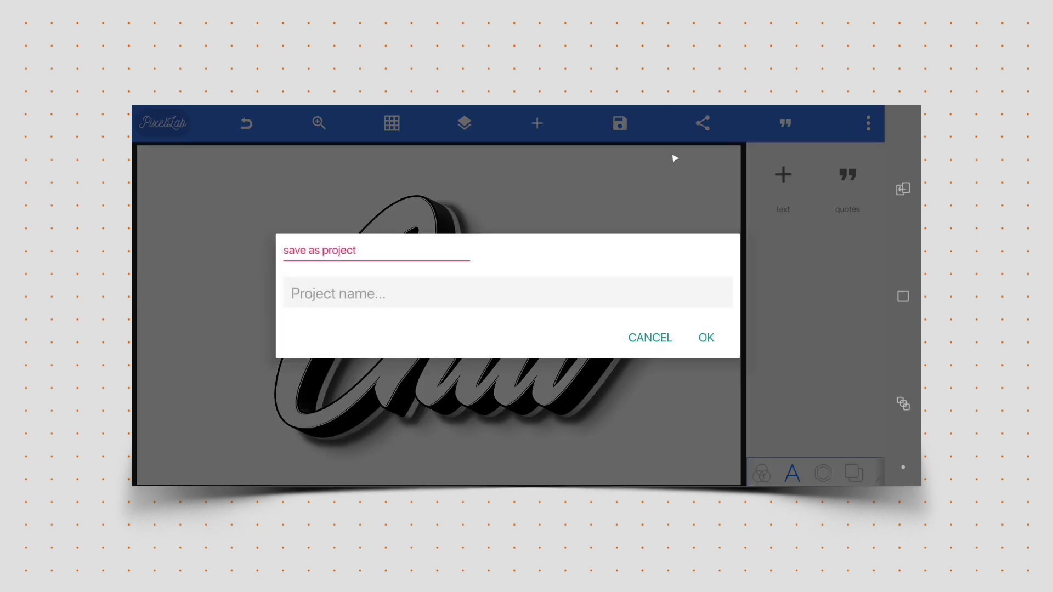
Name the project 'CHILL TEXT EFFECT' and confirm the save.
click(412, 294)
click(194, 434)
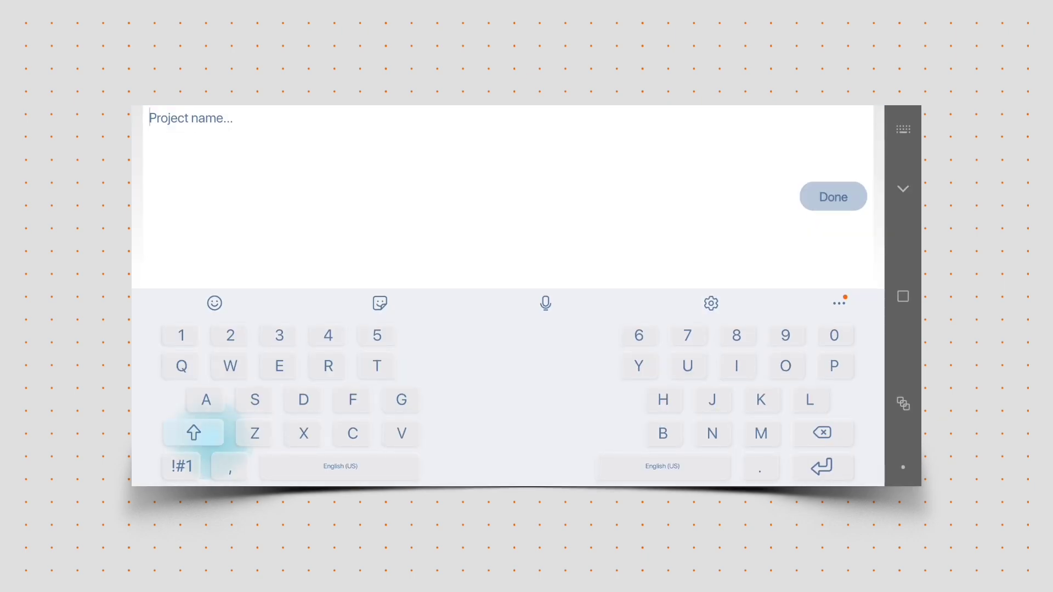
click(352, 434)
text(CHILL)
click(663, 400)
click(736, 367)
click(810, 400)
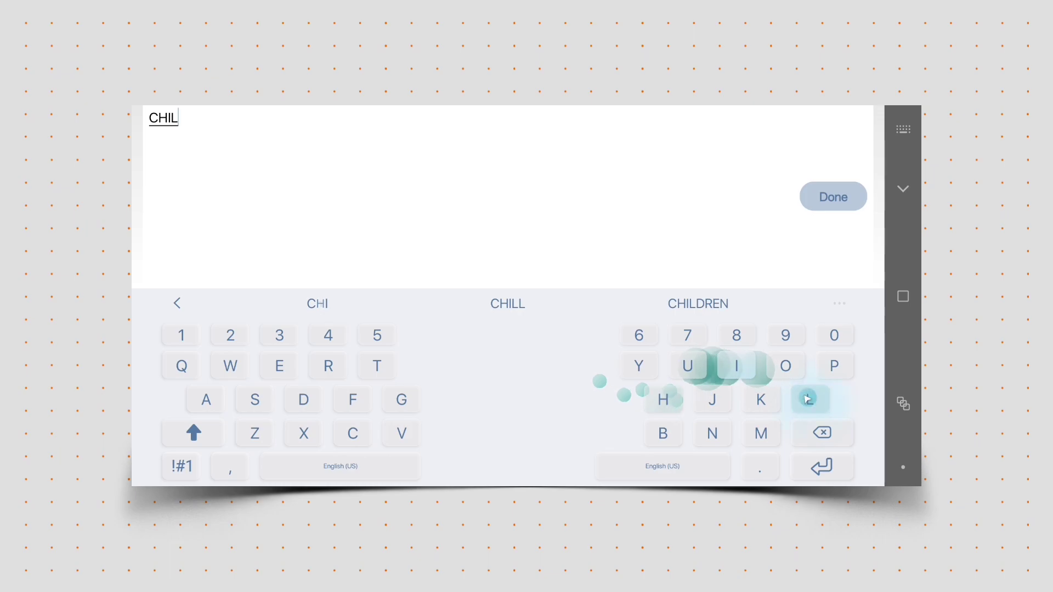
click(340, 466)
click(377, 366)
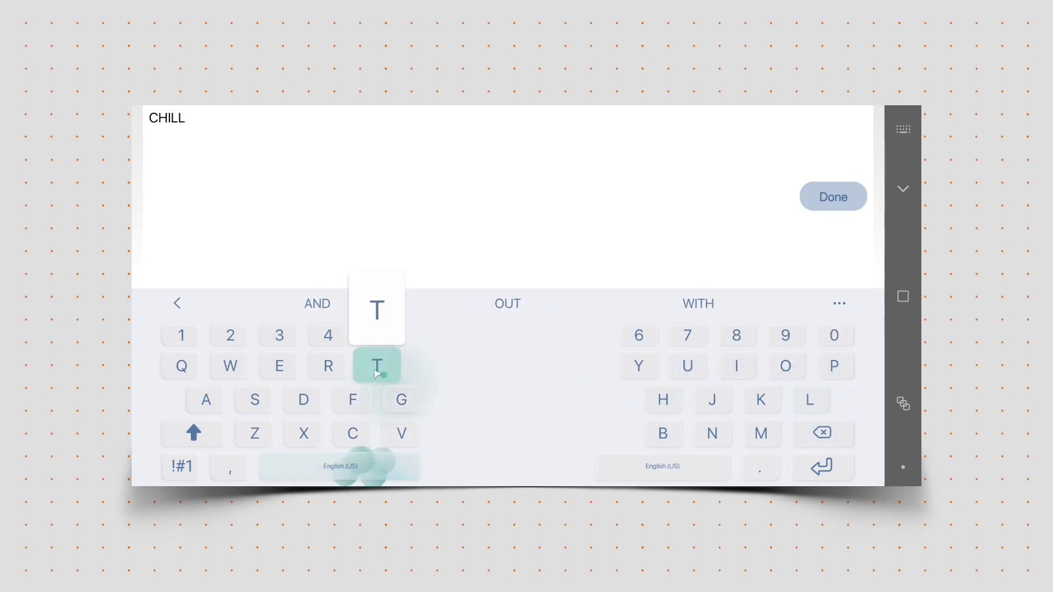
click(279, 366)
text(TEXT EFFE)
click(304, 434)
click(376, 367)
click(340, 466)
click(280, 367)
click(352, 401)
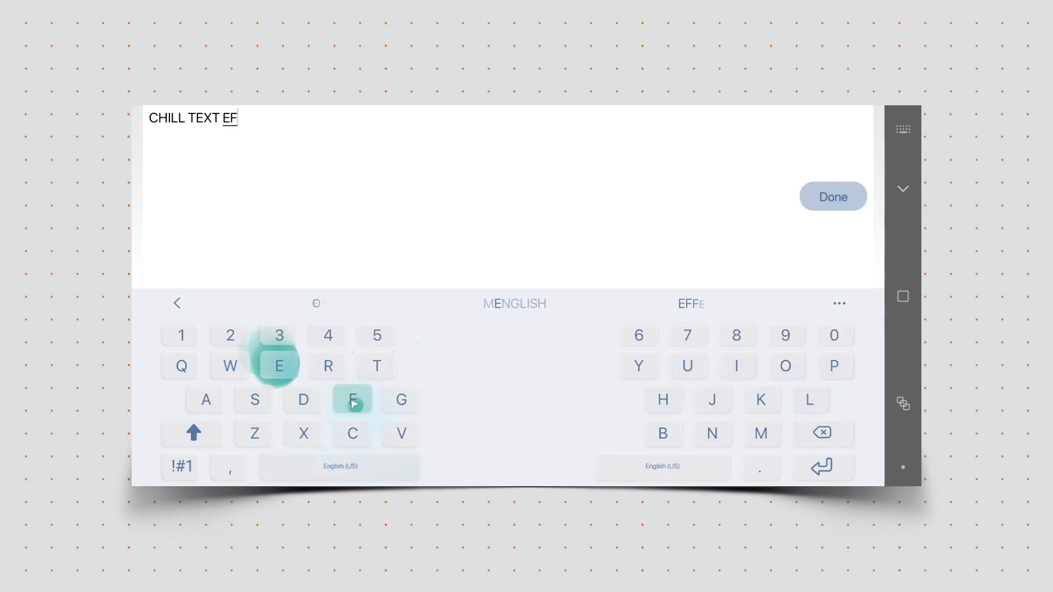
click(352, 434)
click(377, 366)
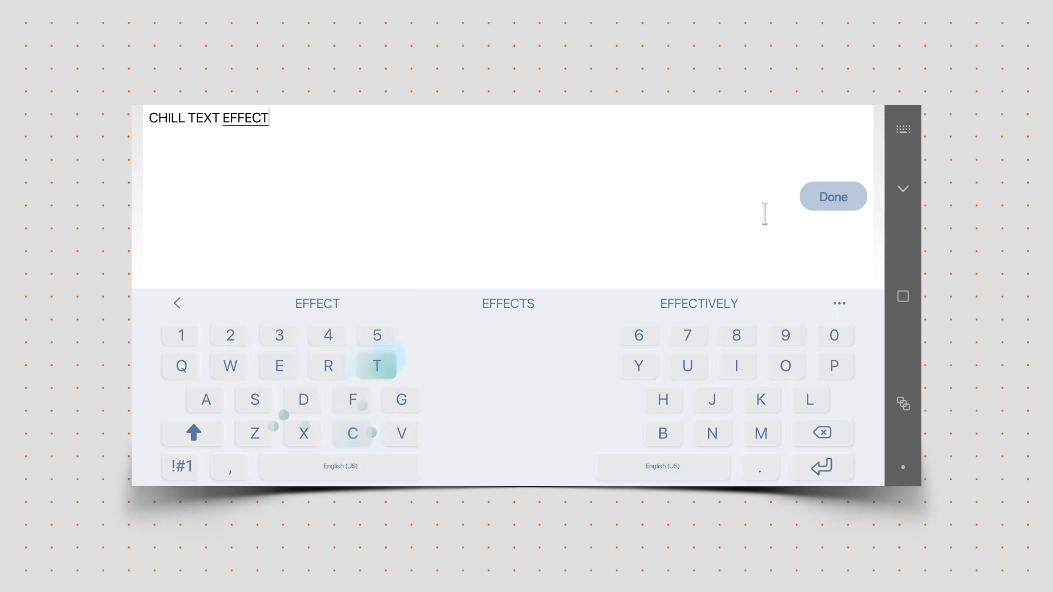
click(834, 197)
click(708, 333)
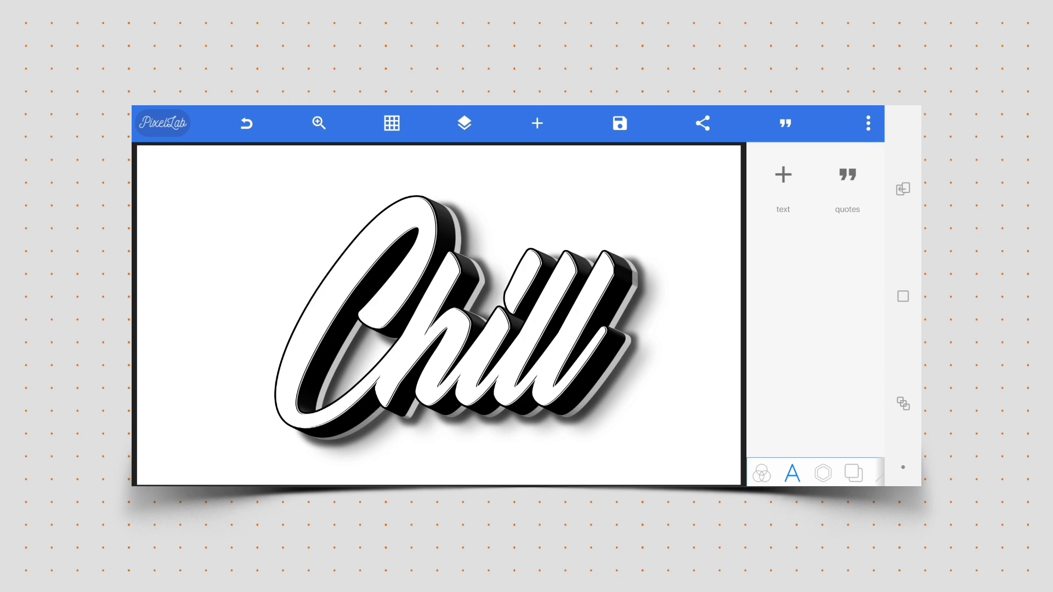
Reopen a saved Chill project from the .plp file list.
click(869, 123)
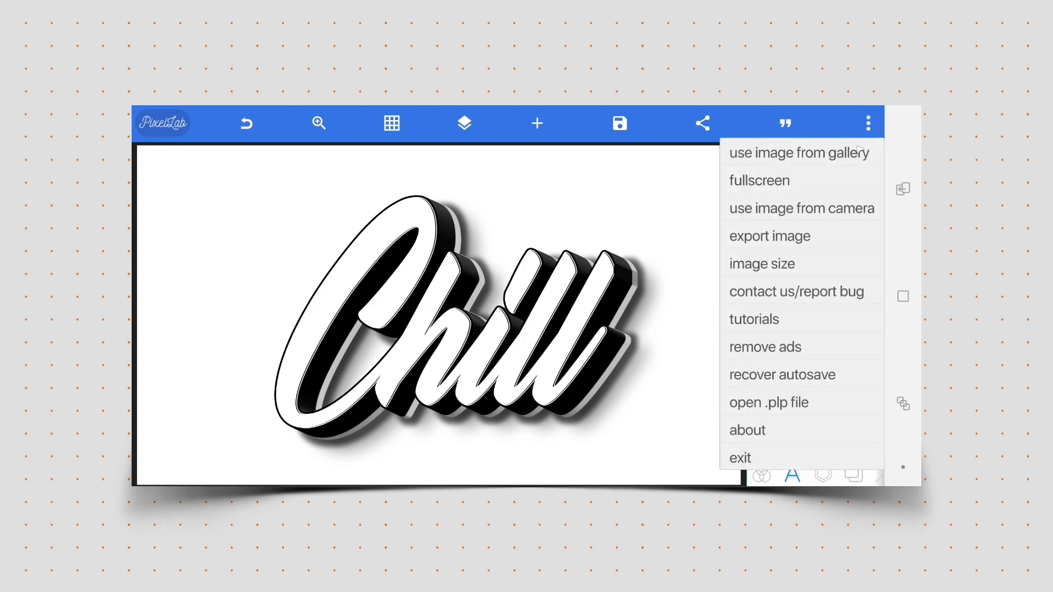
click(815, 403)
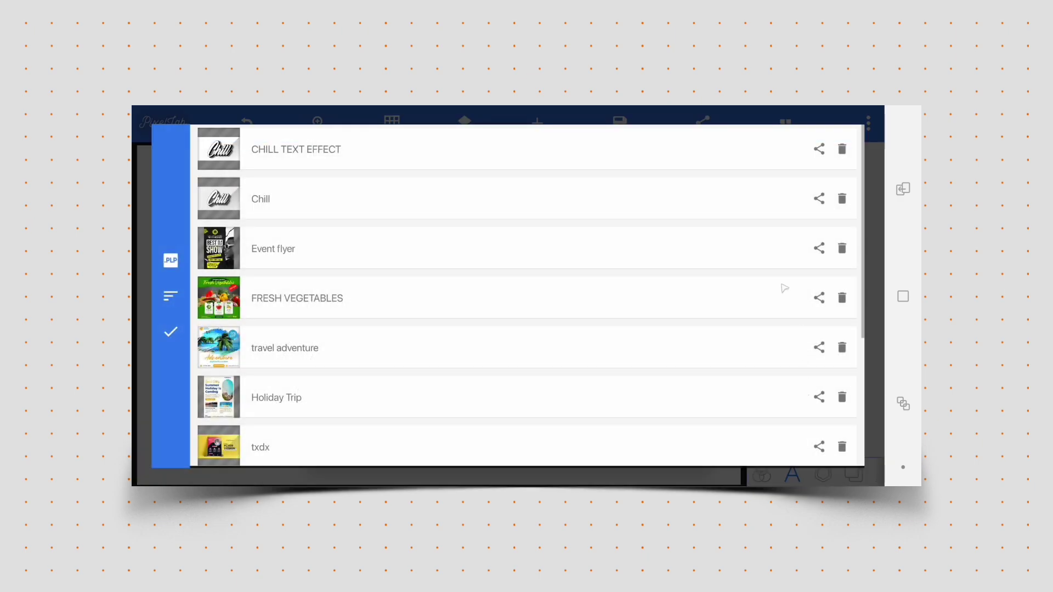
click(412, 159)
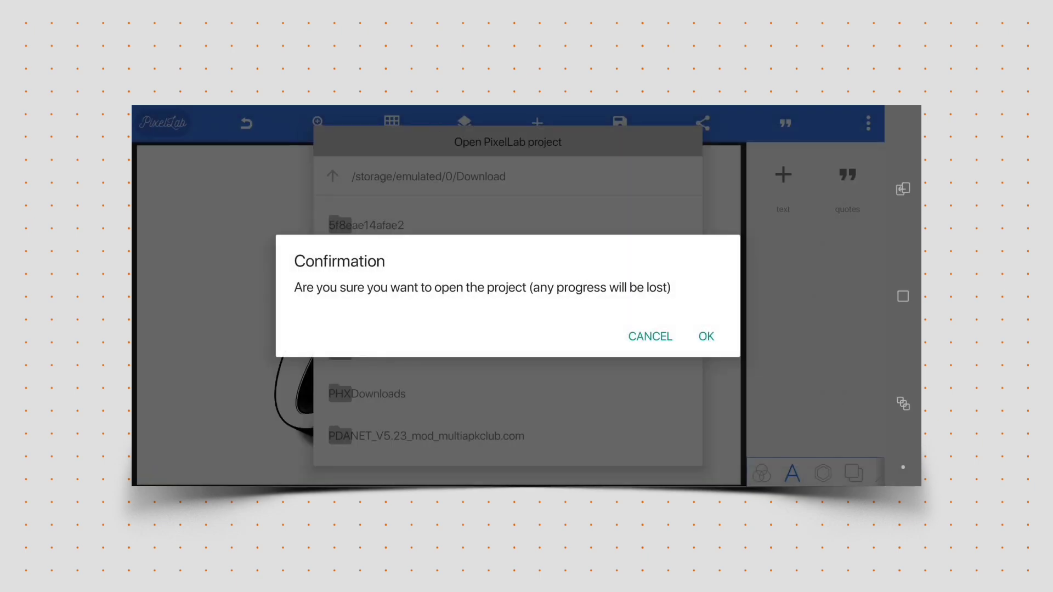
click(707, 337)
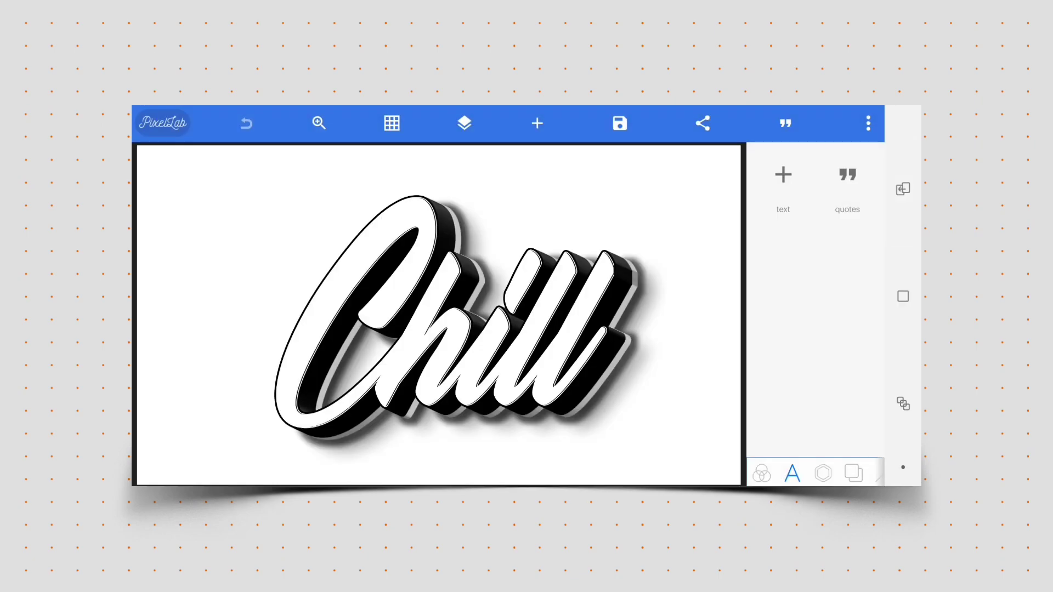
Select the top Chill layer, undoing an accidental duplicate.
click(464, 124)
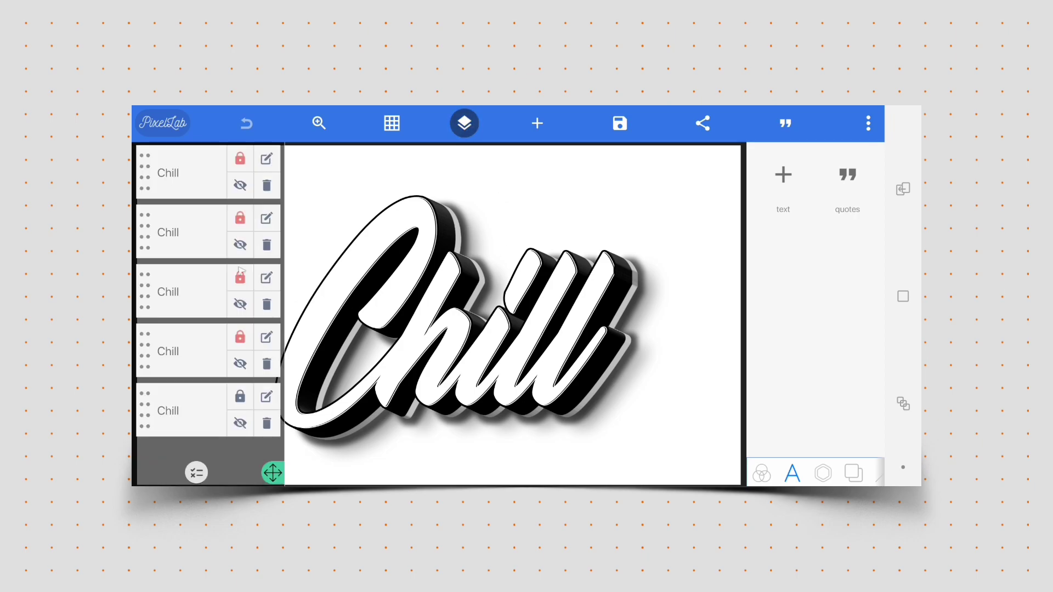
click(204, 185)
click(267, 159)
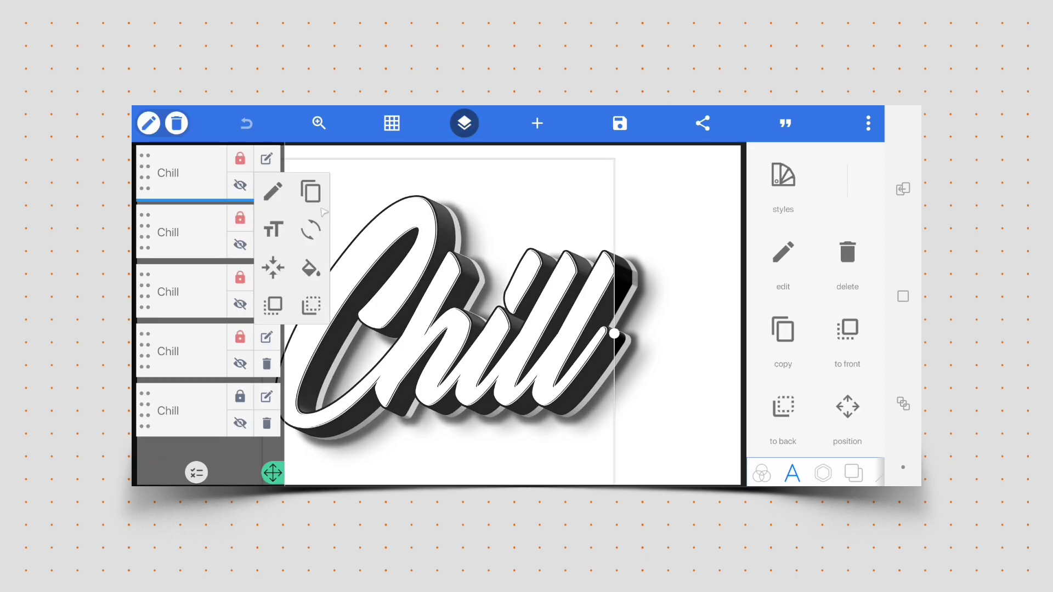
click(311, 193)
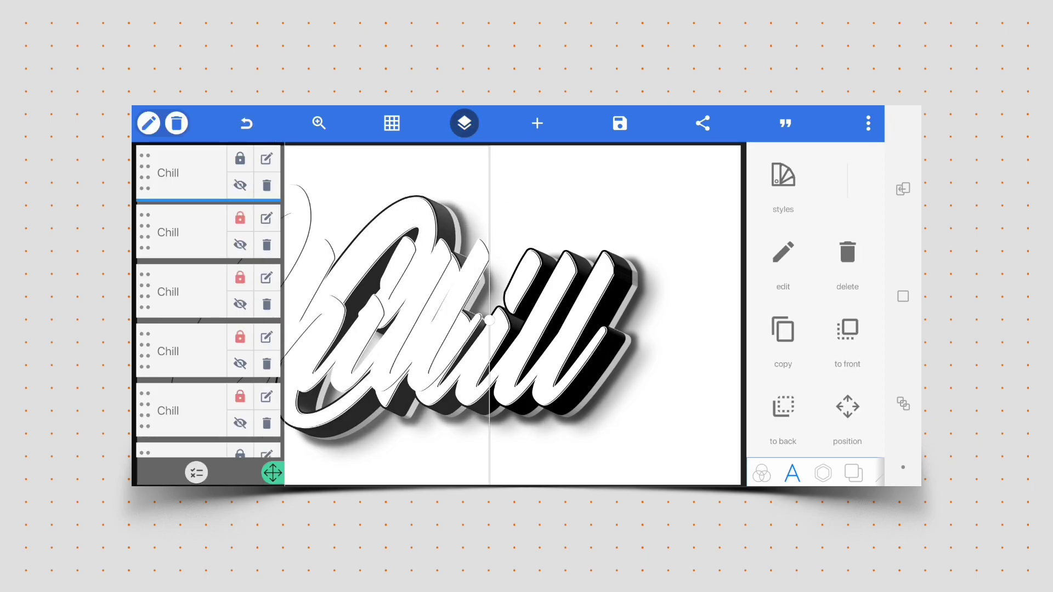
click(247, 124)
Replace the top layer's text Chill with 'Simple'.
click(205, 173)
click(266, 158)
click(311, 181)
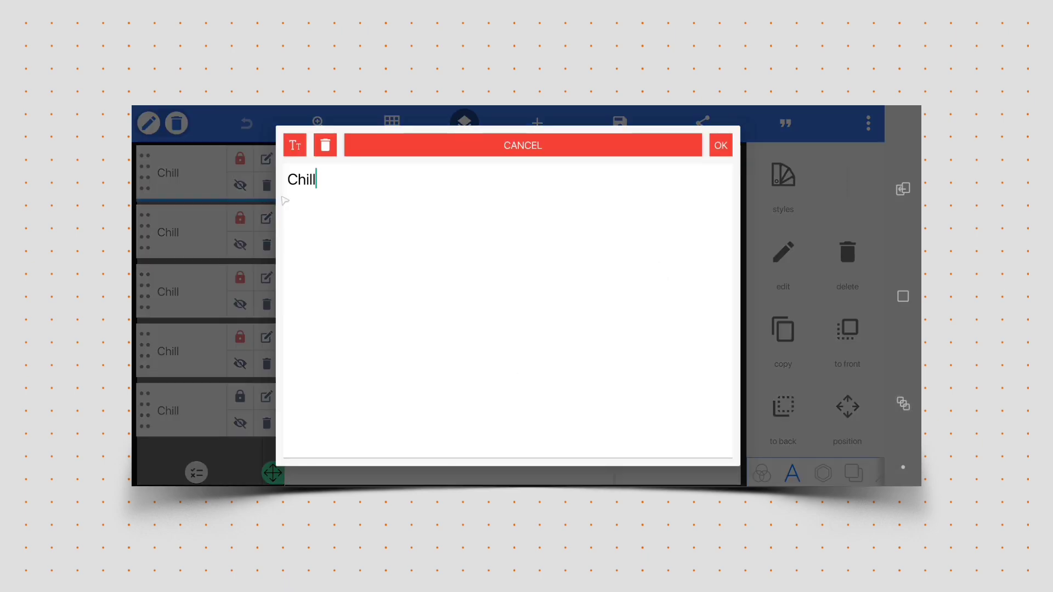
click(312, 177)
click(822, 433)
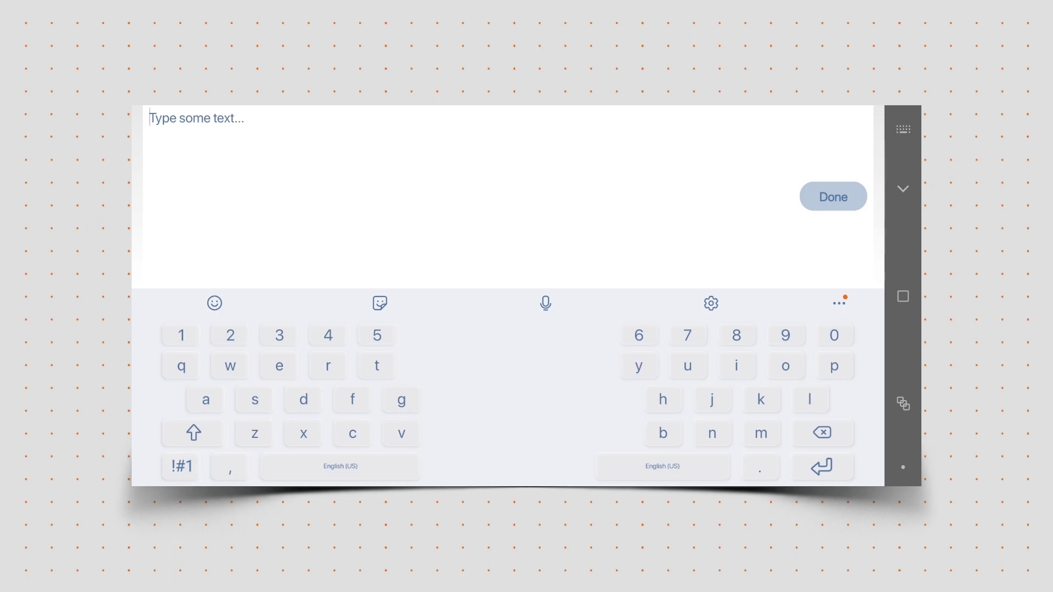
click(193, 434)
click(257, 400)
click(736, 366)
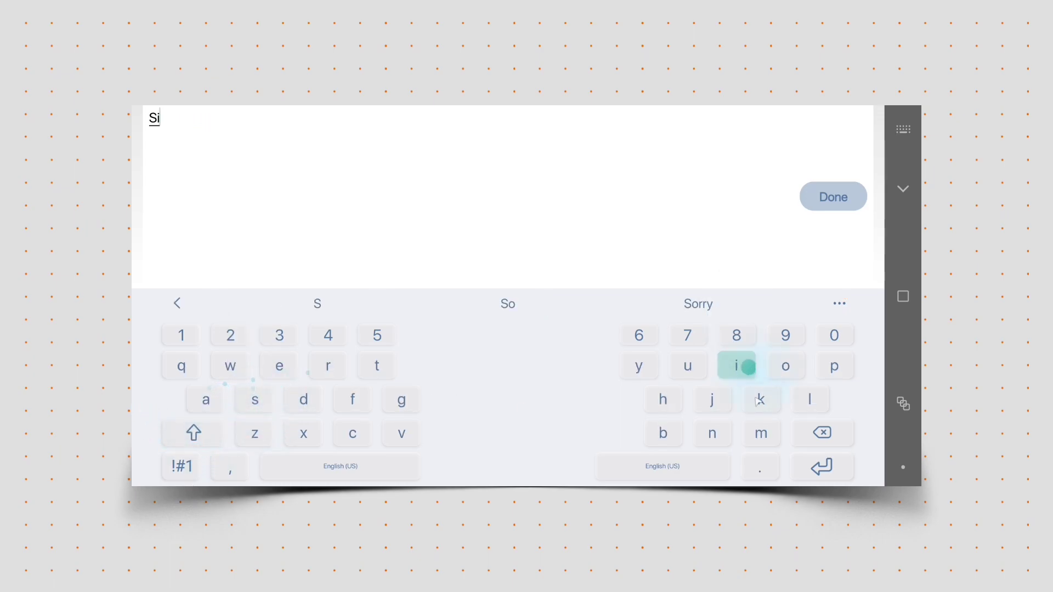
click(761, 433)
click(834, 366)
click(811, 400)
click(279, 367)
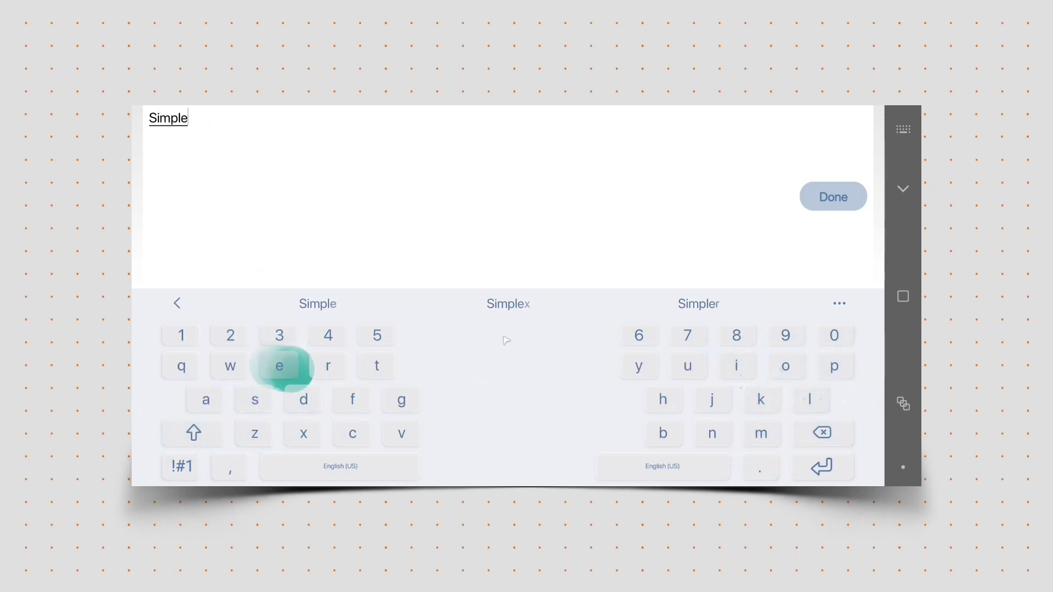
click(832, 197)
click(721, 145)
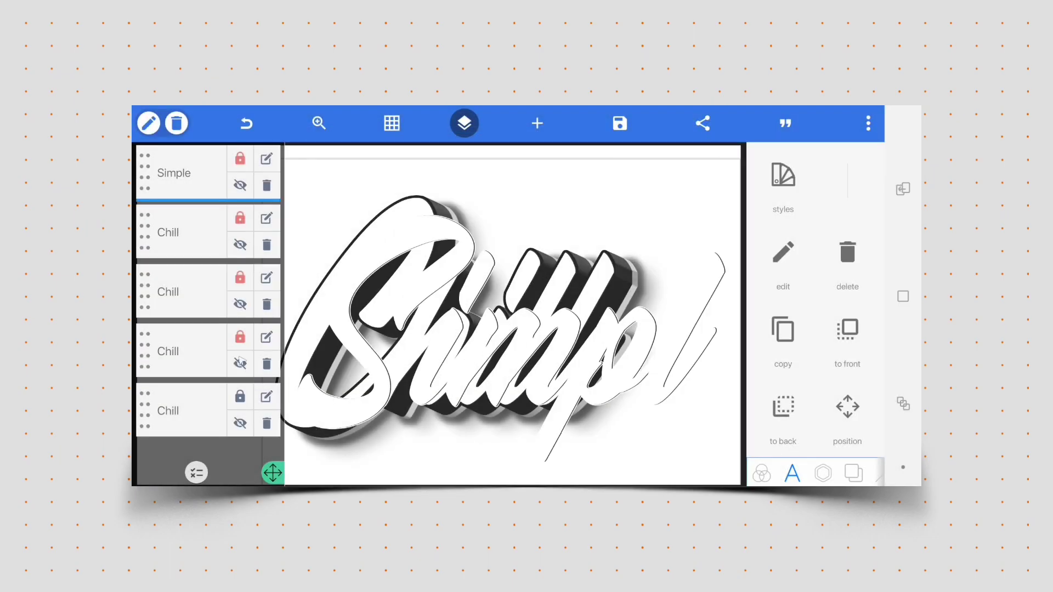
Change the second layer's text from Chill to 'Simple'.
click(268, 218)
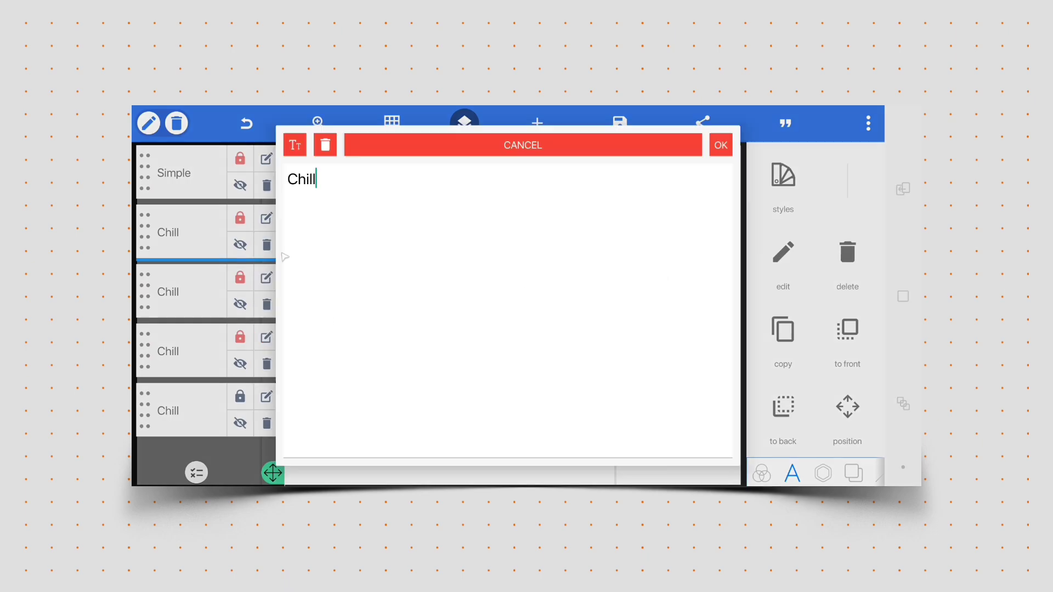
click(411, 177)
click(822, 433)
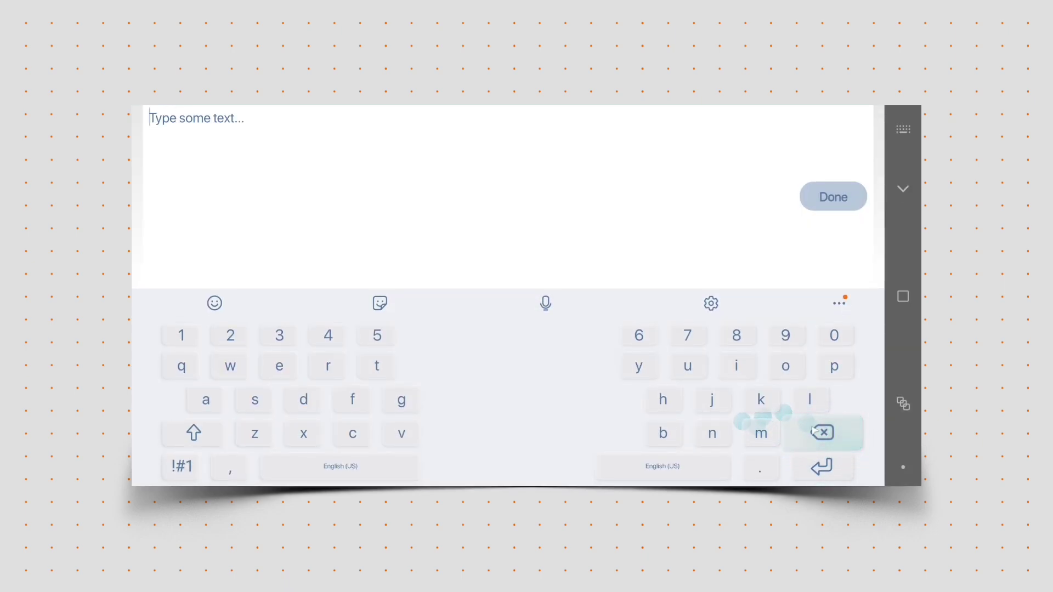
click(193, 433)
click(255, 401)
click(736, 366)
click(761, 433)
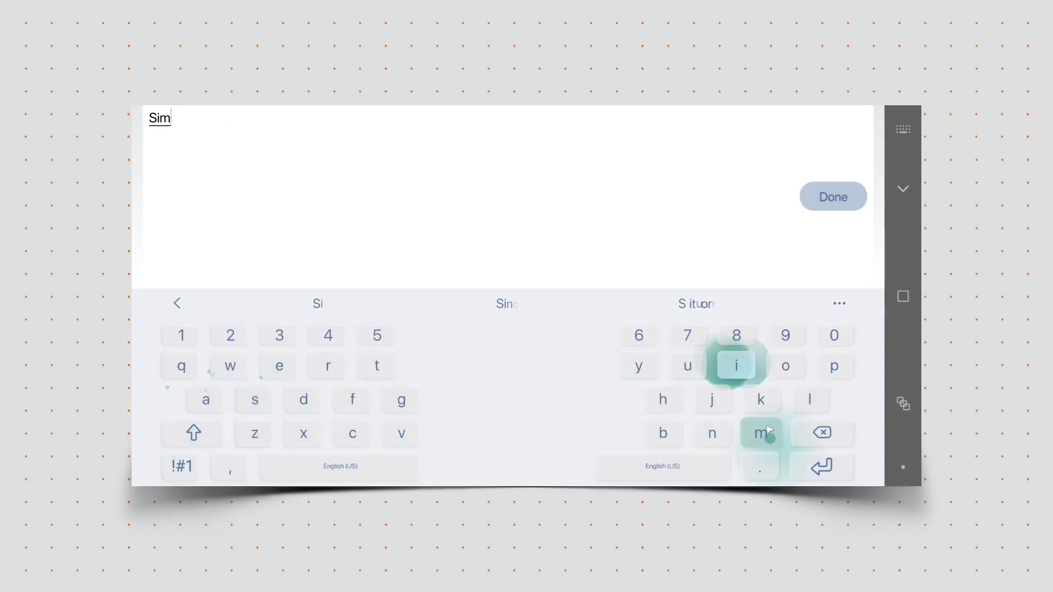
click(834, 366)
click(810, 400)
click(279, 367)
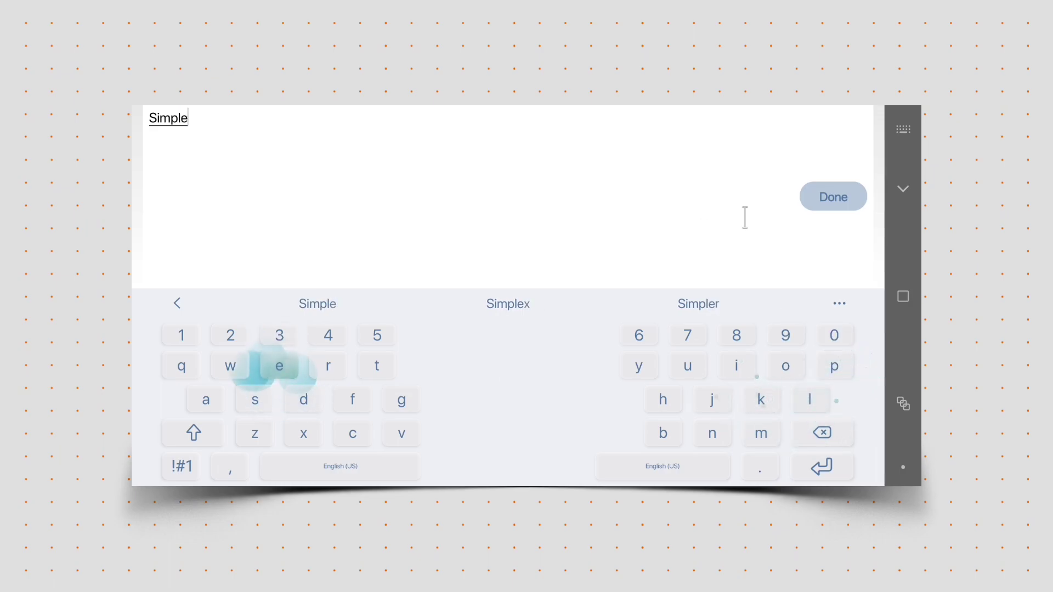
click(834, 197)
click(721, 145)
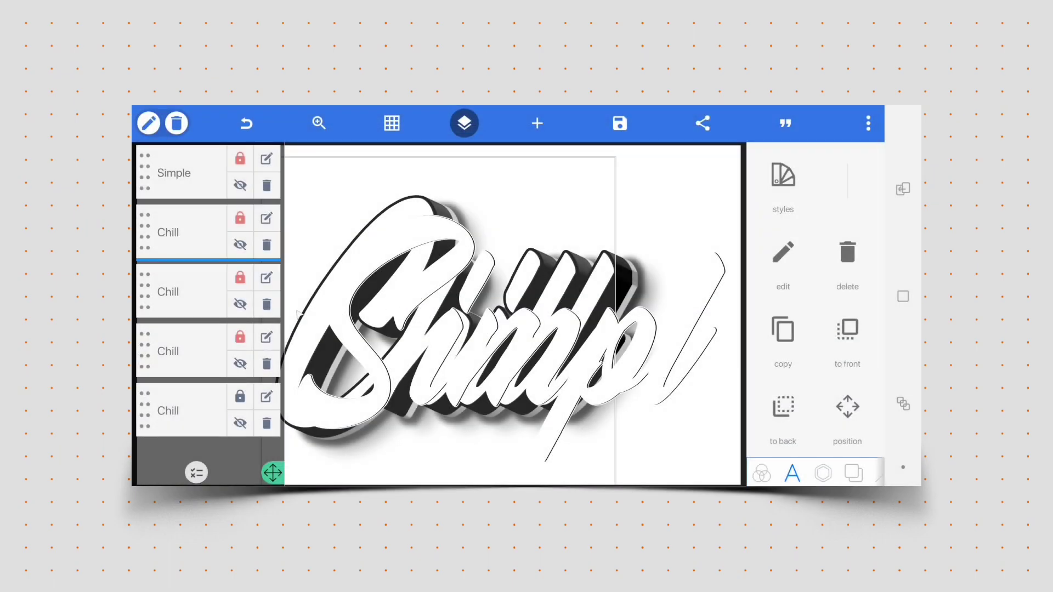
Change the third layer's text from Chill to 'Simple'.
click(266, 277)
click(308, 357)
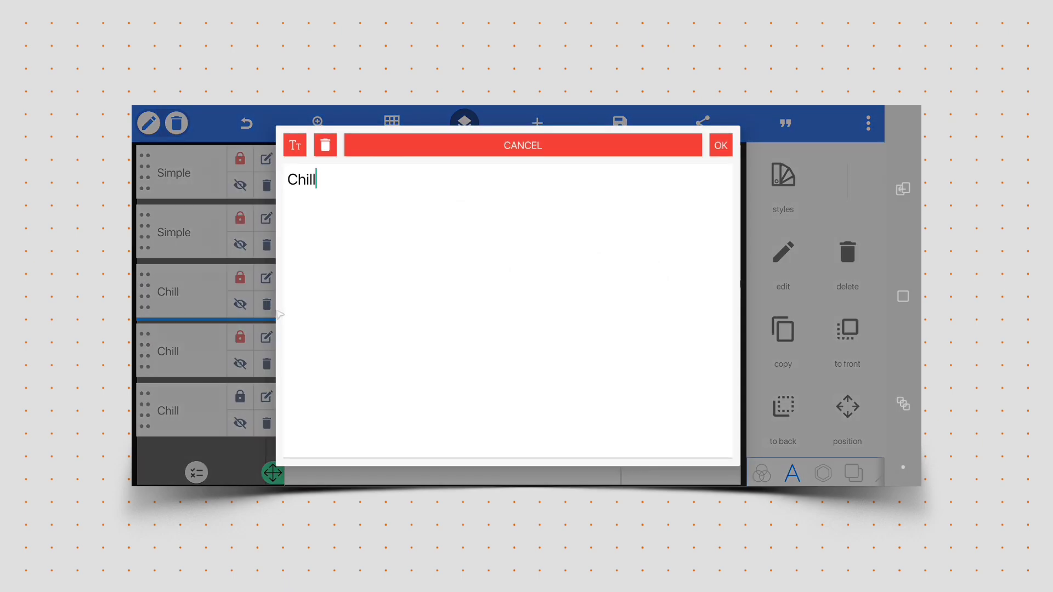
click(377, 182)
click(823, 432)
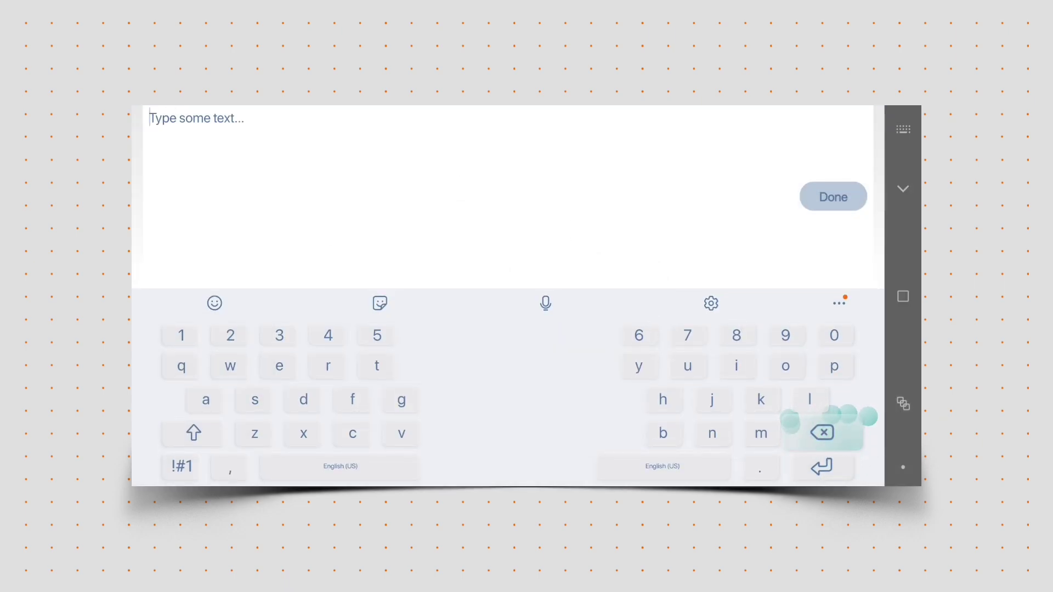
click(193, 433)
click(255, 400)
text(im)
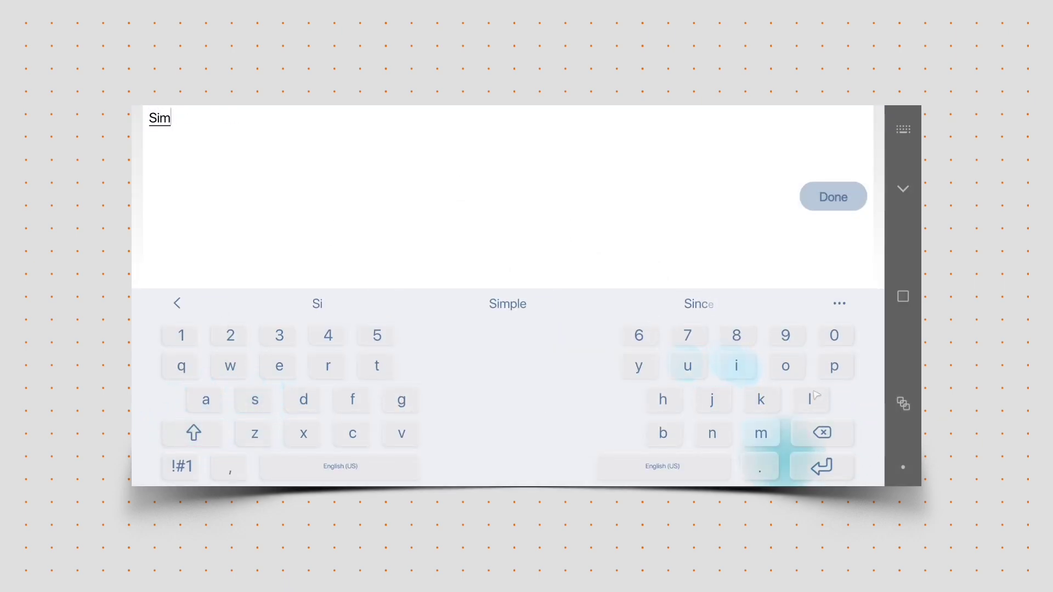
text(pl)
click(280, 366)
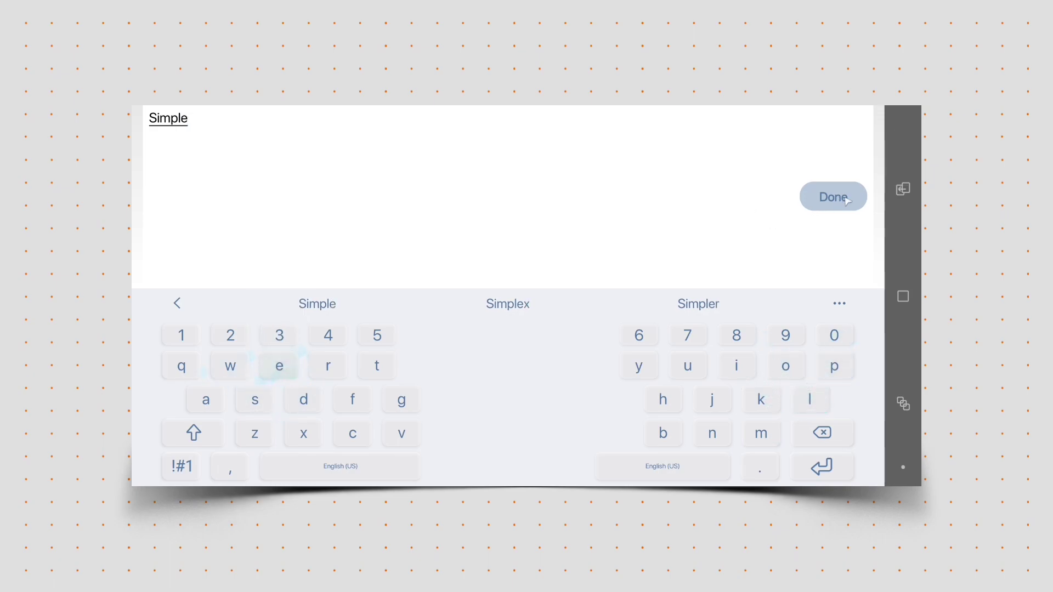
click(903, 188)
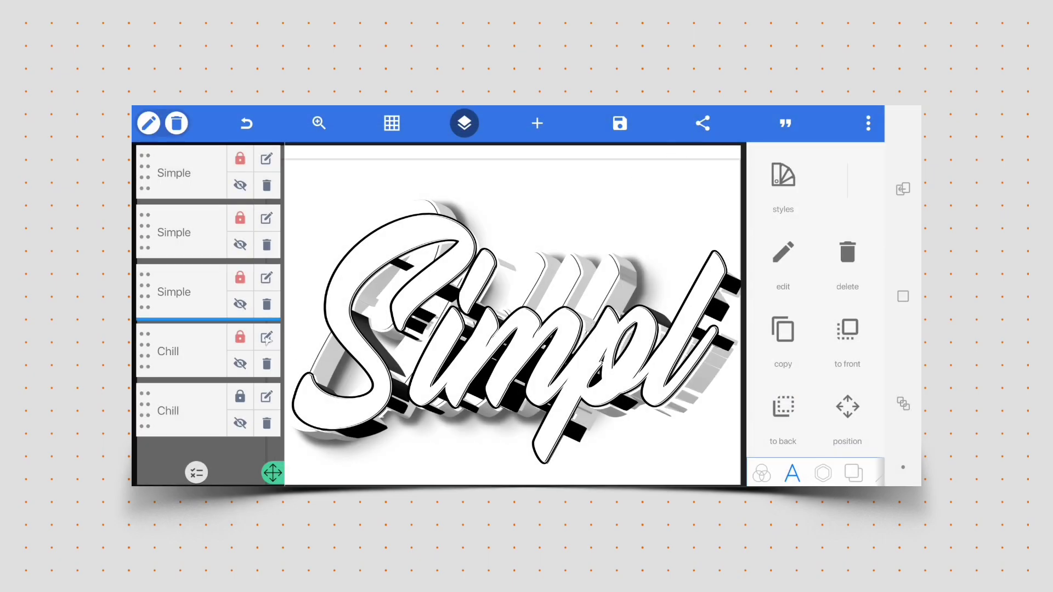
Change the fourth layer's text from Chill to 'Simple'.
click(267, 338)
click(298, 196)
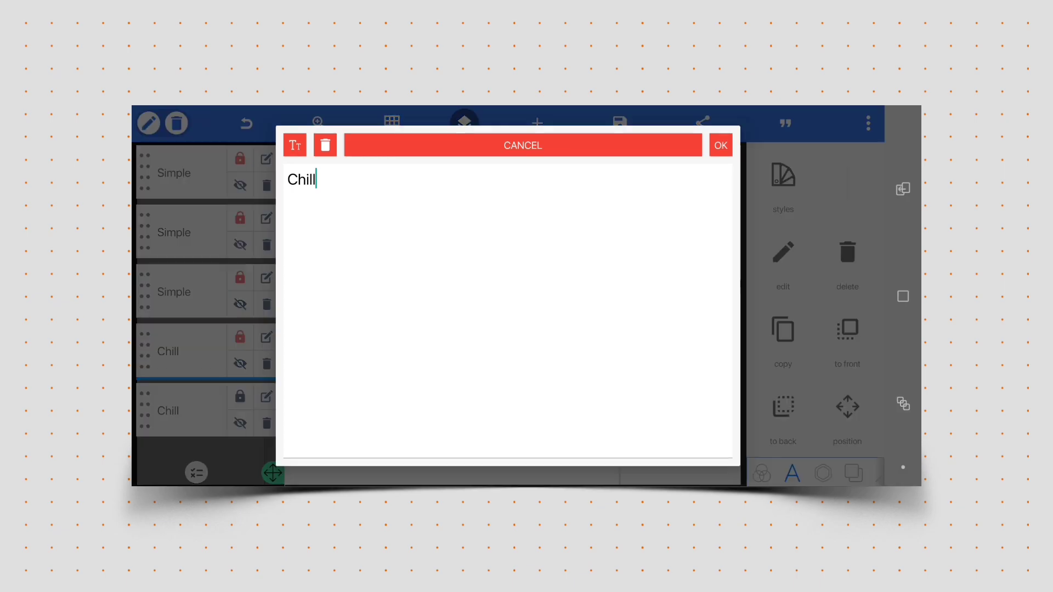
click(497, 180)
click(821, 432)
click(822, 433)
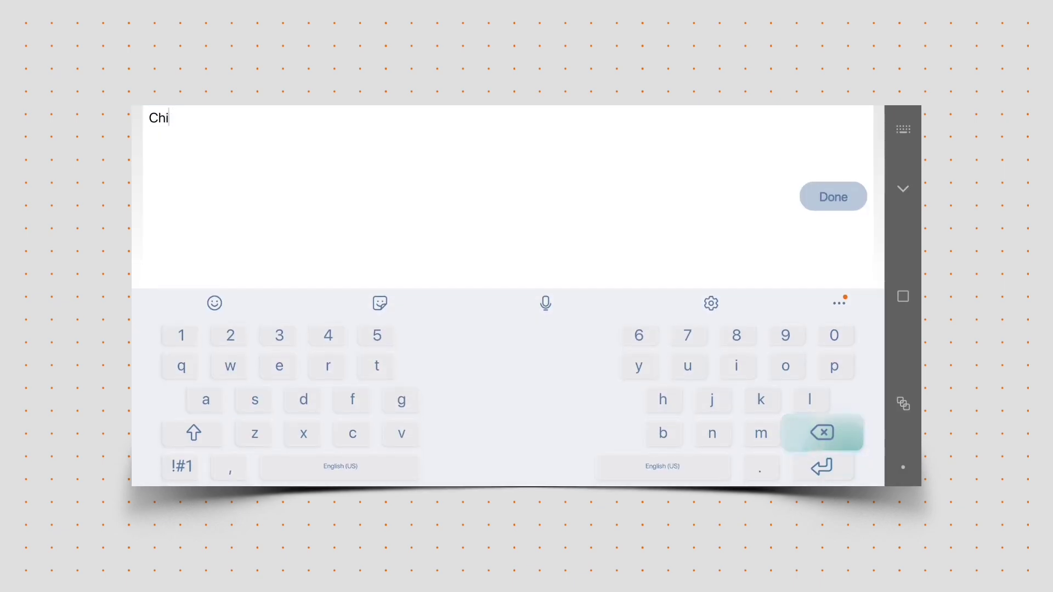
click(193, 433)
click(254, 399)
text(Si)
click(736, 366)
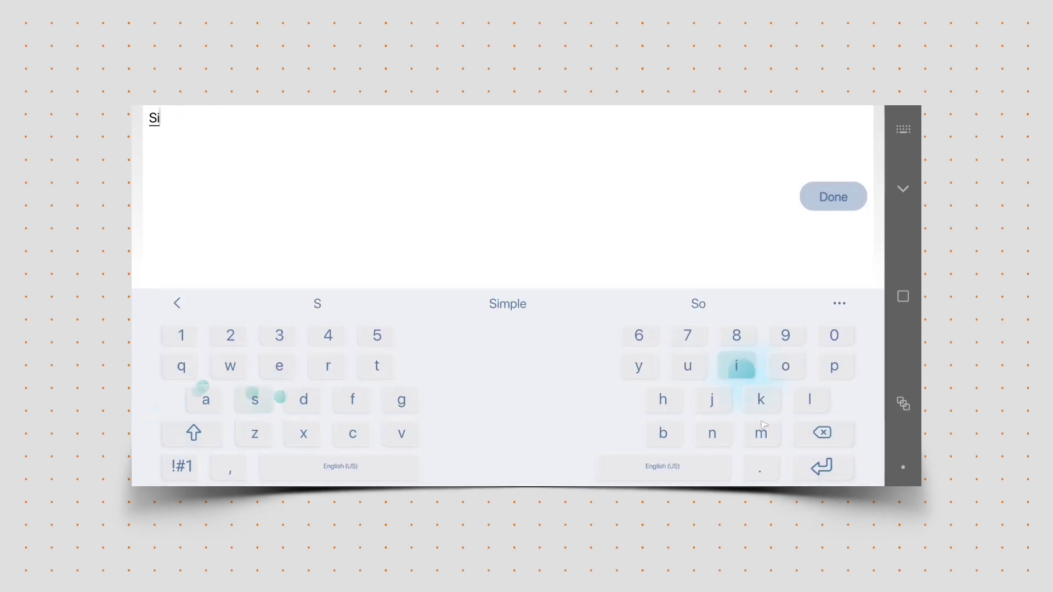
click(761, 433)
click(834, 366)
click(811, 400)
click(279, 366)
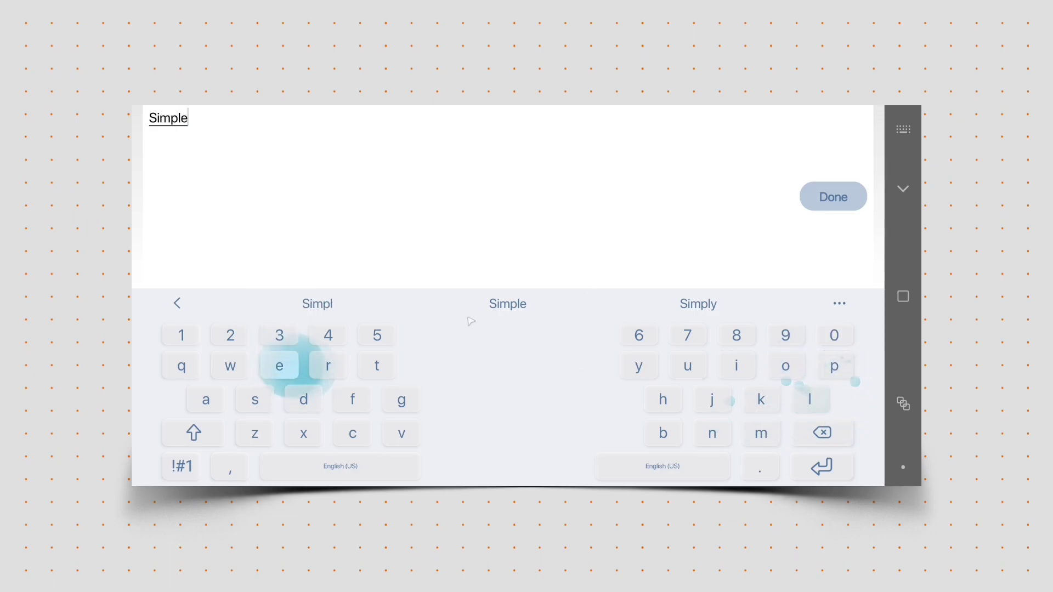
click(834, 197)
click(724, 147)
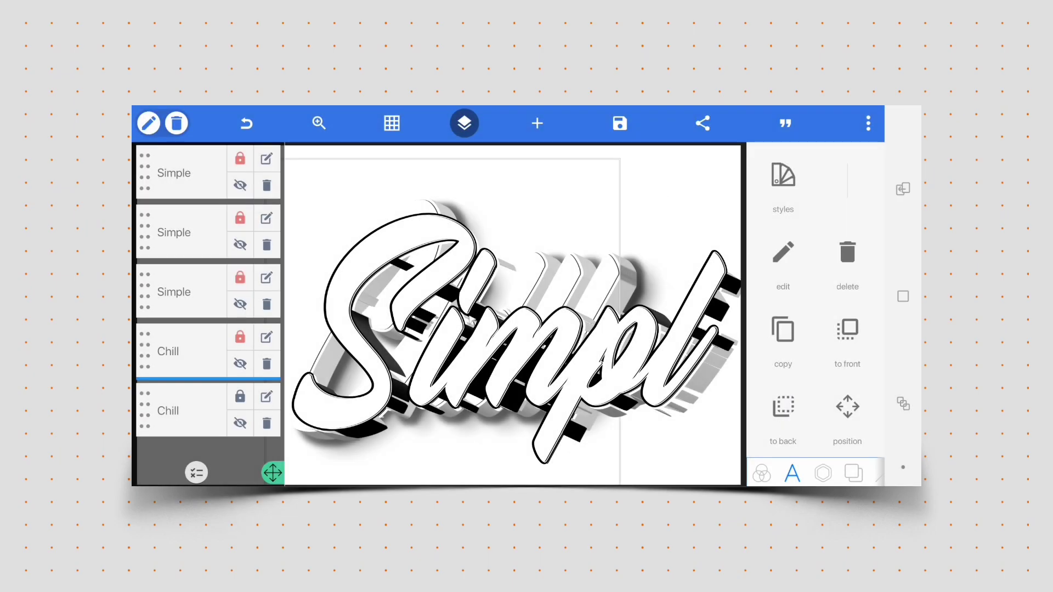
Change the bottom layer's text from Chill to 'Simple'.
click(266, 398)
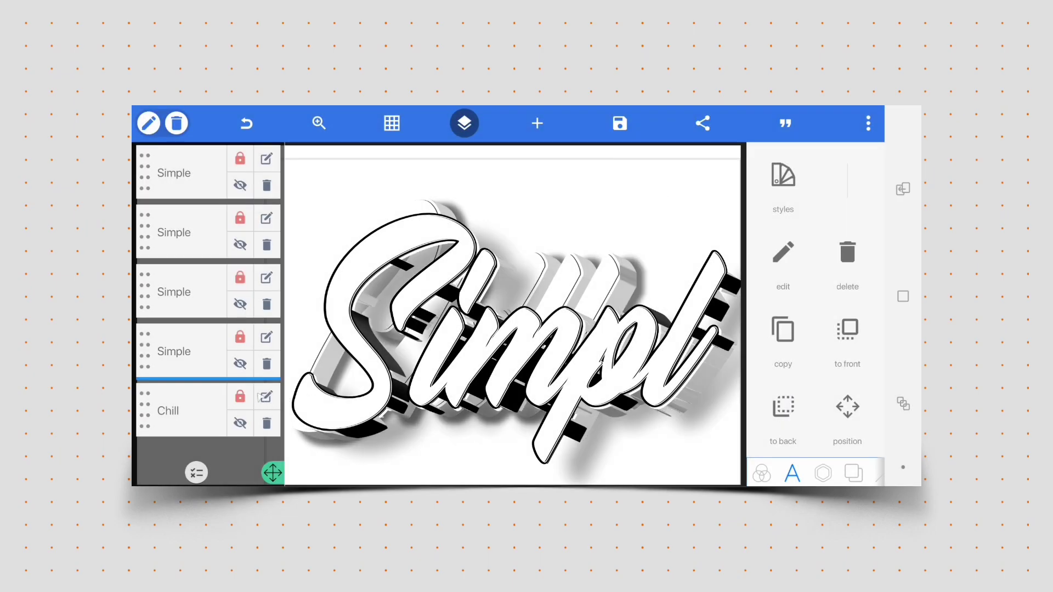
click(273, 250)
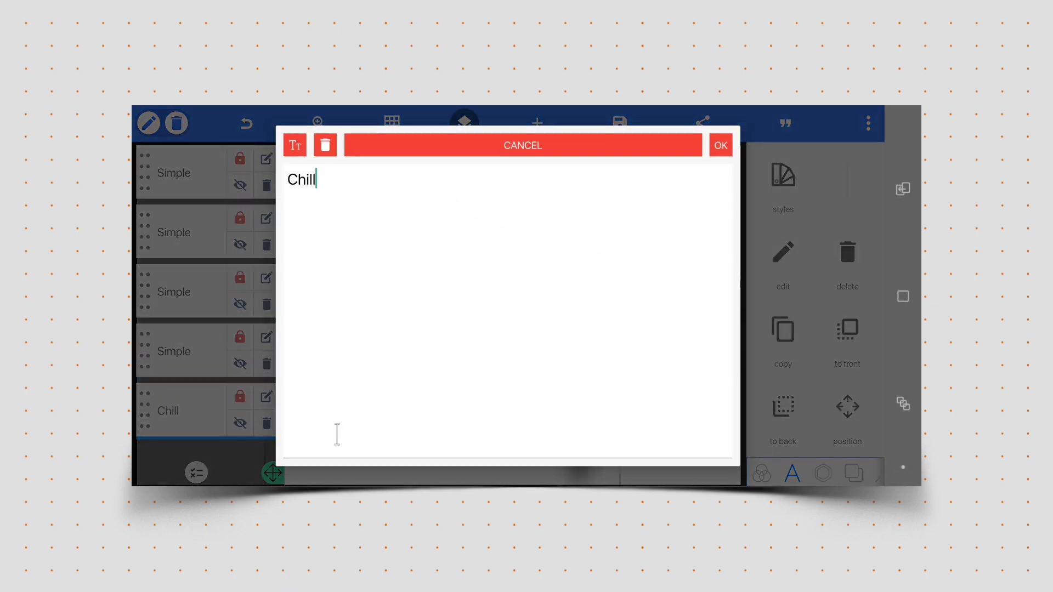
click(396, 173)
click(821, 433)
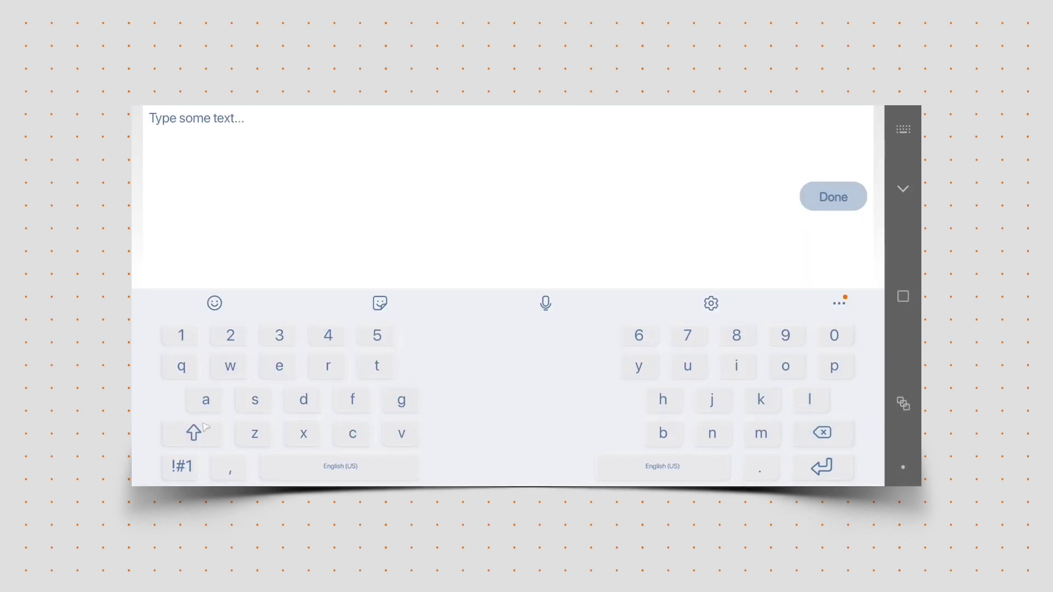
click(193, 434)
click(254, 400)
click(737, 366)
click(761, 433)
click(835, 366)
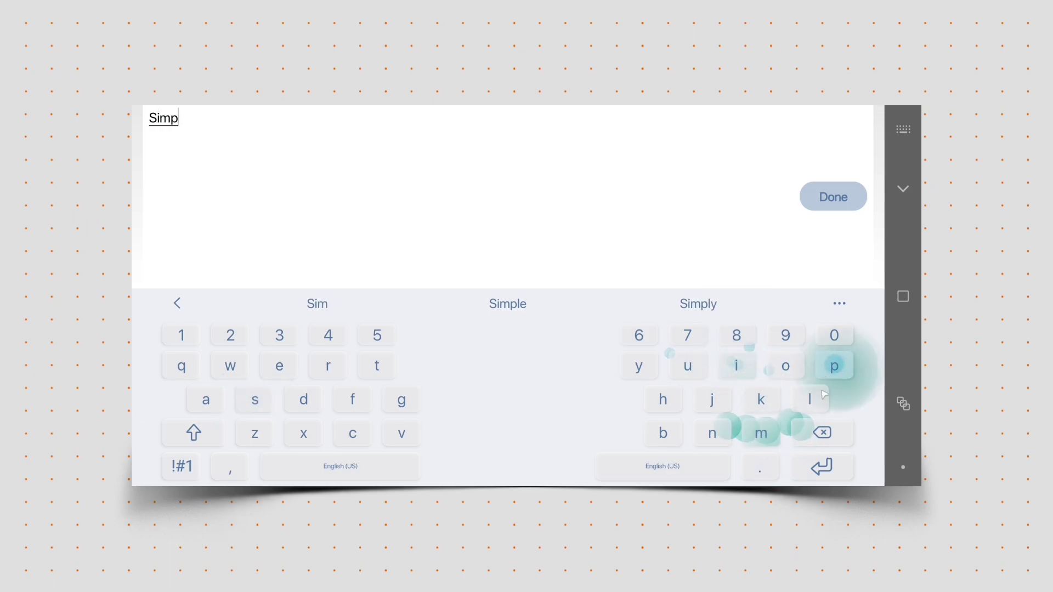
click(811, 400)
click(279, 366)
click(833, 196)
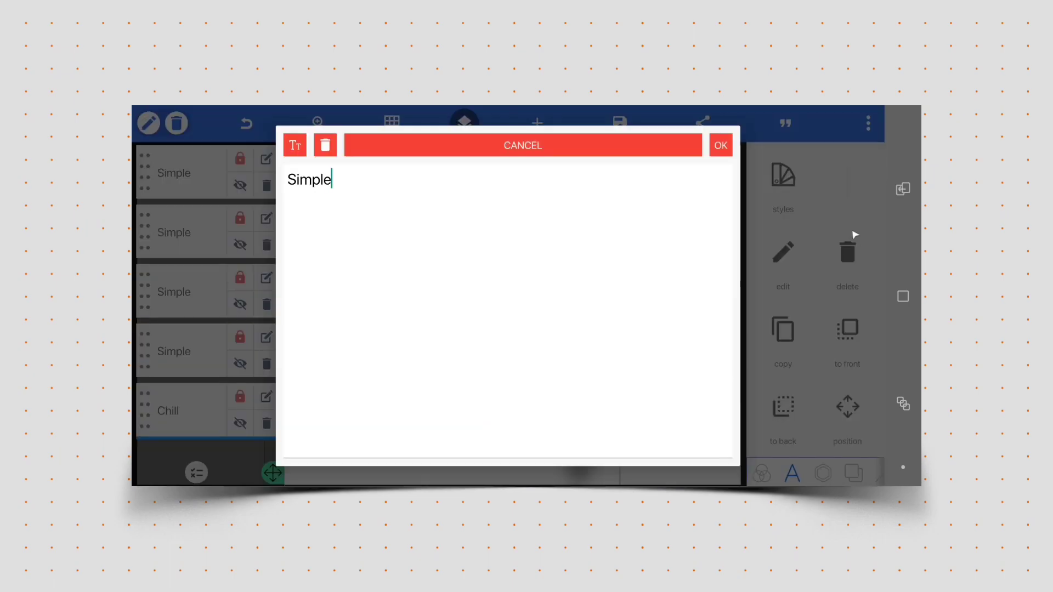
click(720, 145)
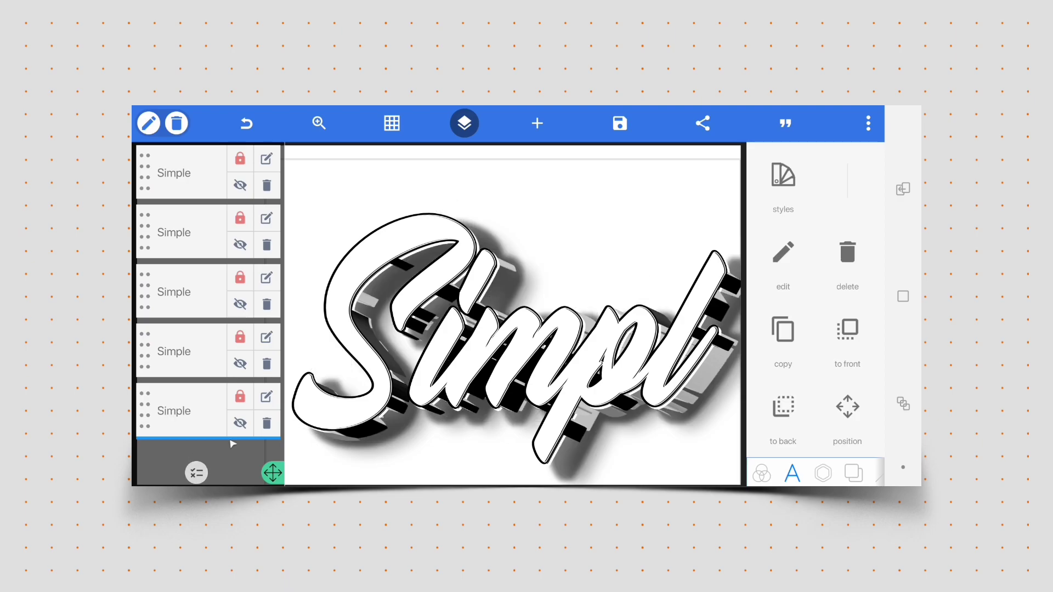
Multi-select all five Simple text layers.
click(196, 472)
click(254, 410)
click(253, 352)
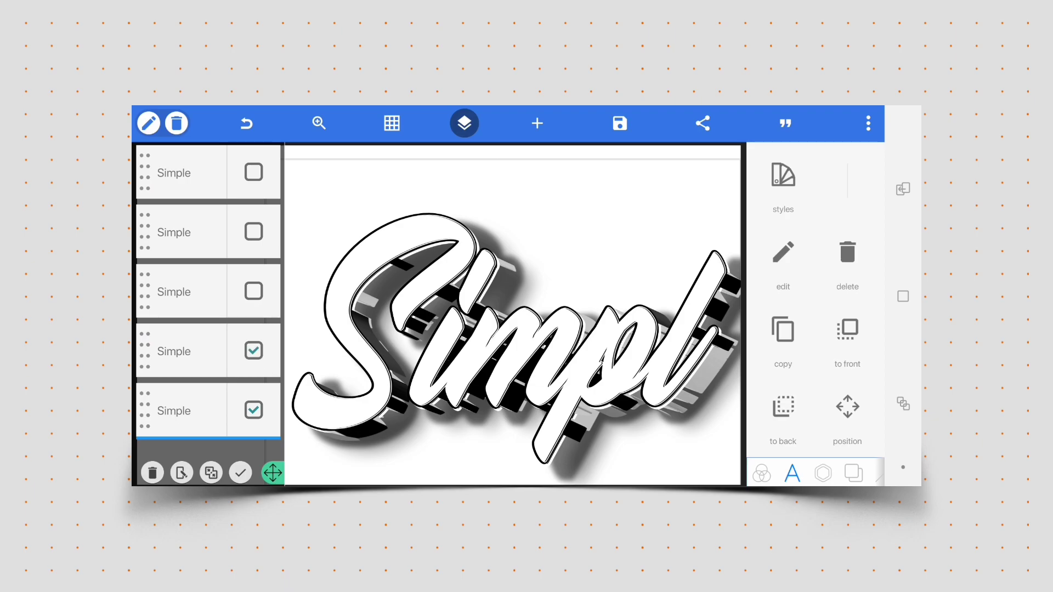
click(254, 292)
click(254, 232)
click(254, 172)
Resize the selected layers to 75% and confirm.
click(181, 473)
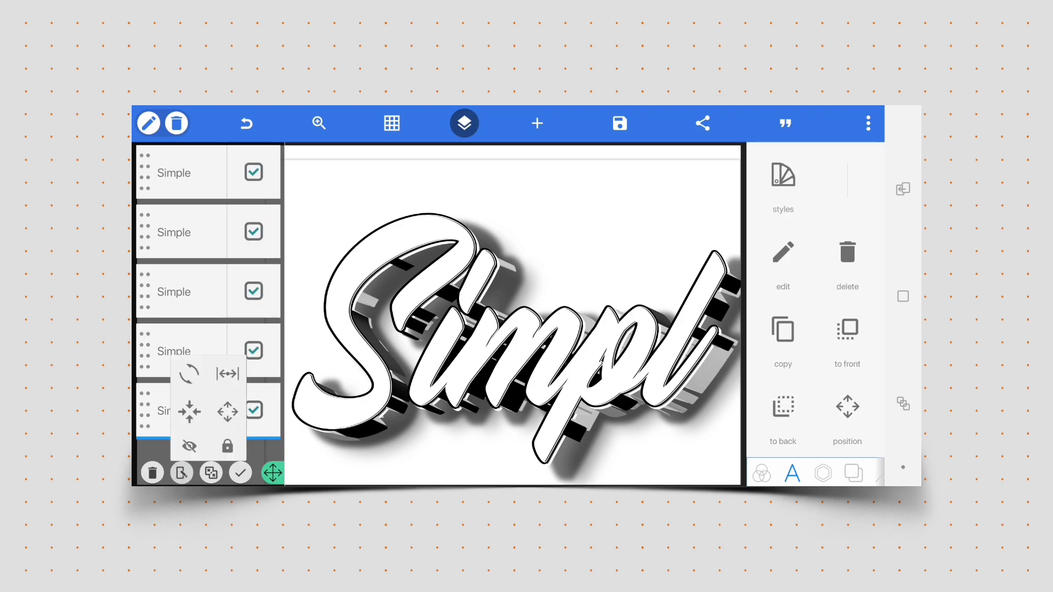
click(223, 375)
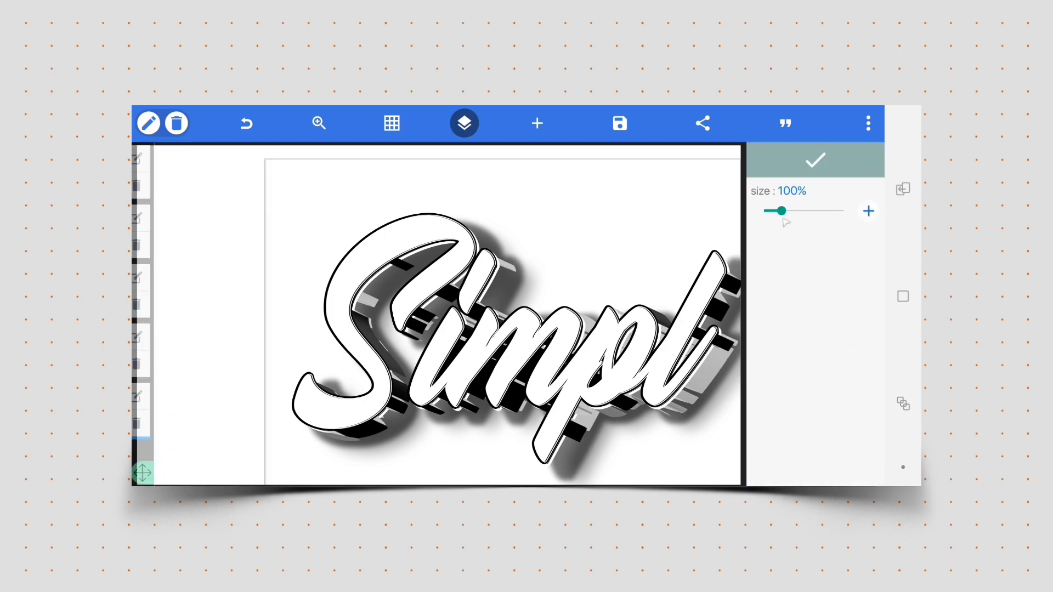
mouse_move(781, 211)
mouse_down()
mouse_move(798, 218)
mouse_move(773, 211)
mouse_up()
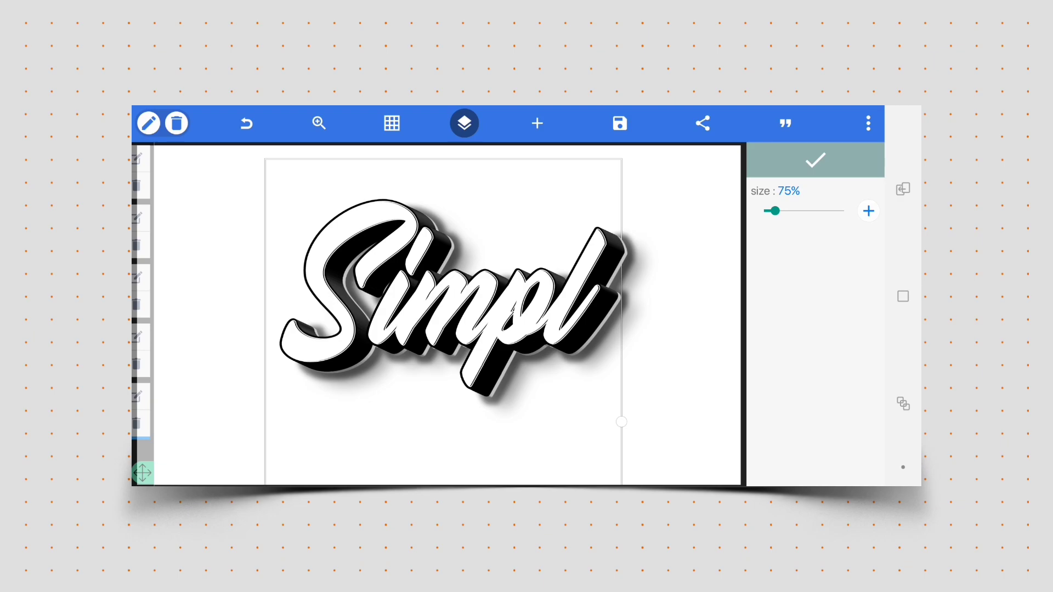
click(815, 160)
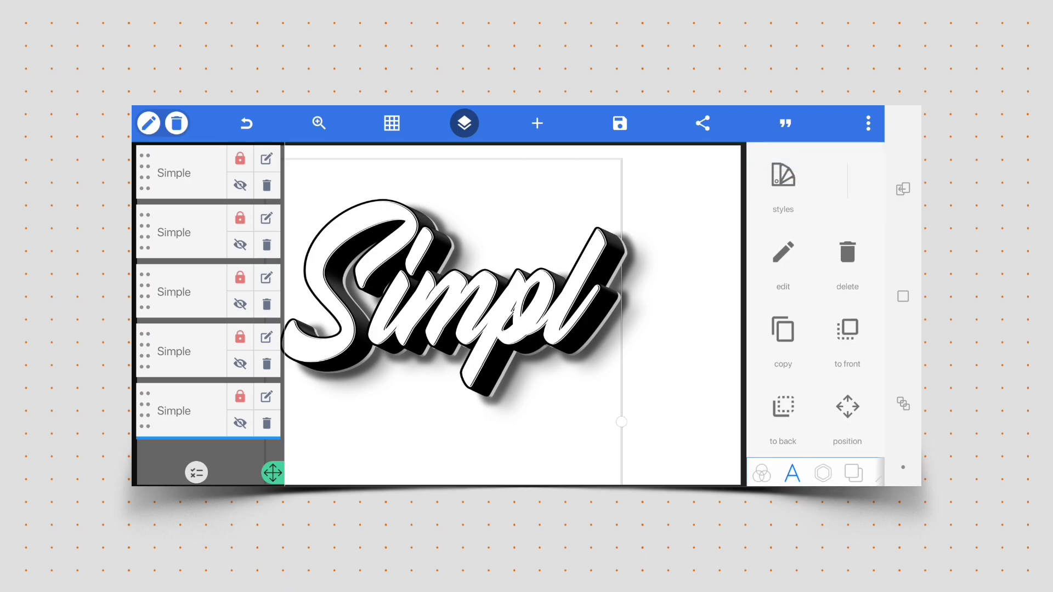
Reselect all five layers, then dismiss the merge confirmation prompt.
click(197, 473)
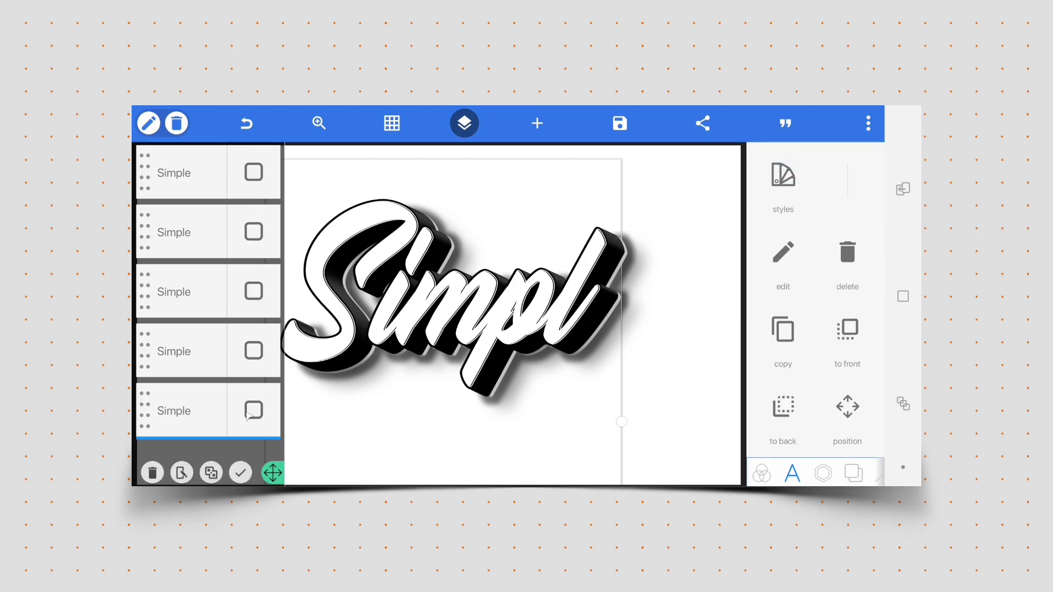
click(254, 411)
click(254, 352)
click(253, 291)
click(254, 233)
click(253, 173)
click(211, 473)
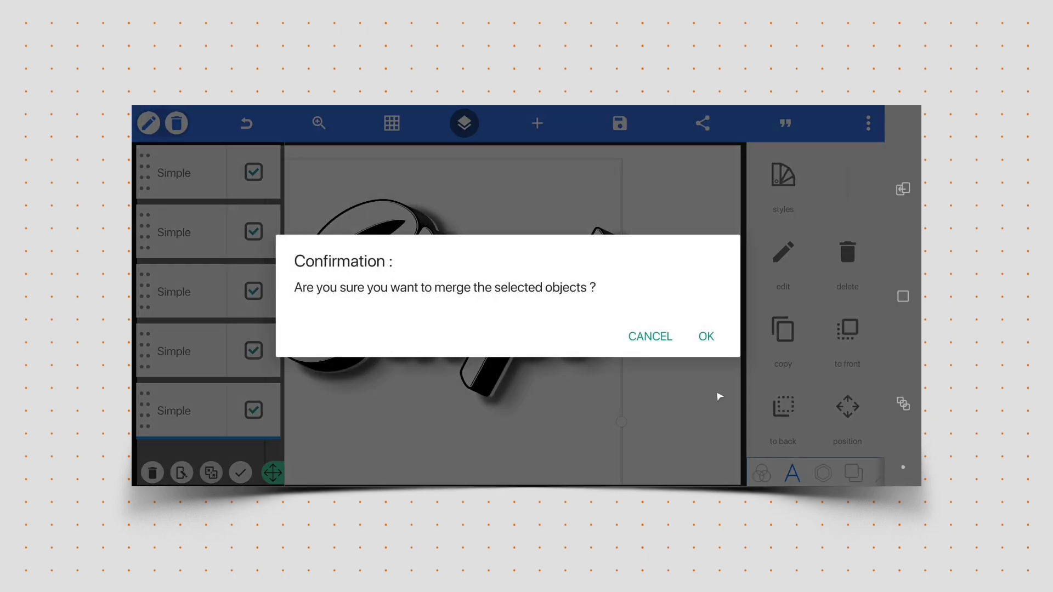
click(517, 449)
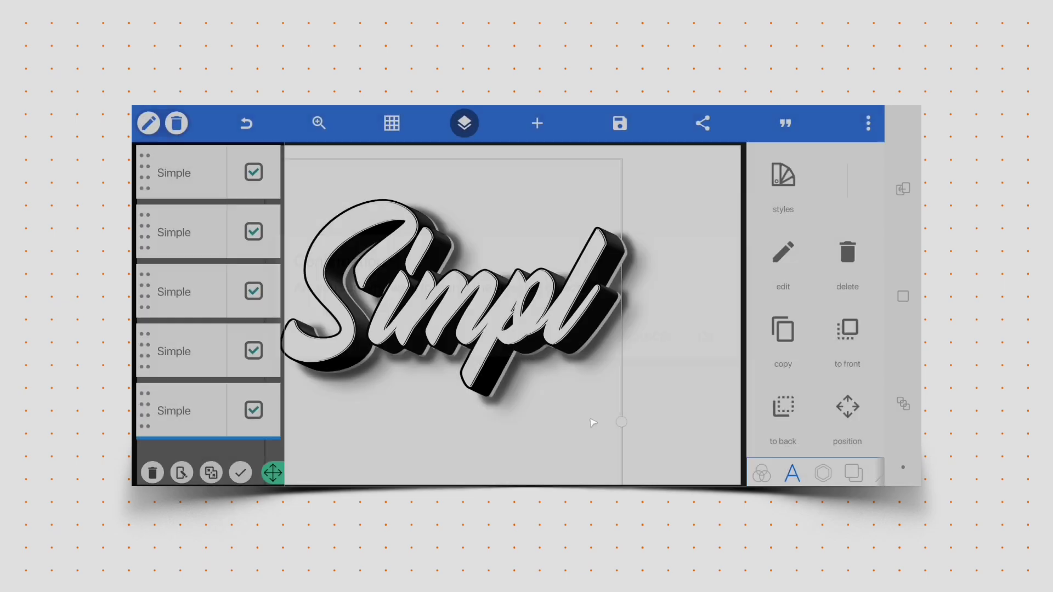
Close the transform popup, turn off multi-select, and select the top layer.
click(183, 473)
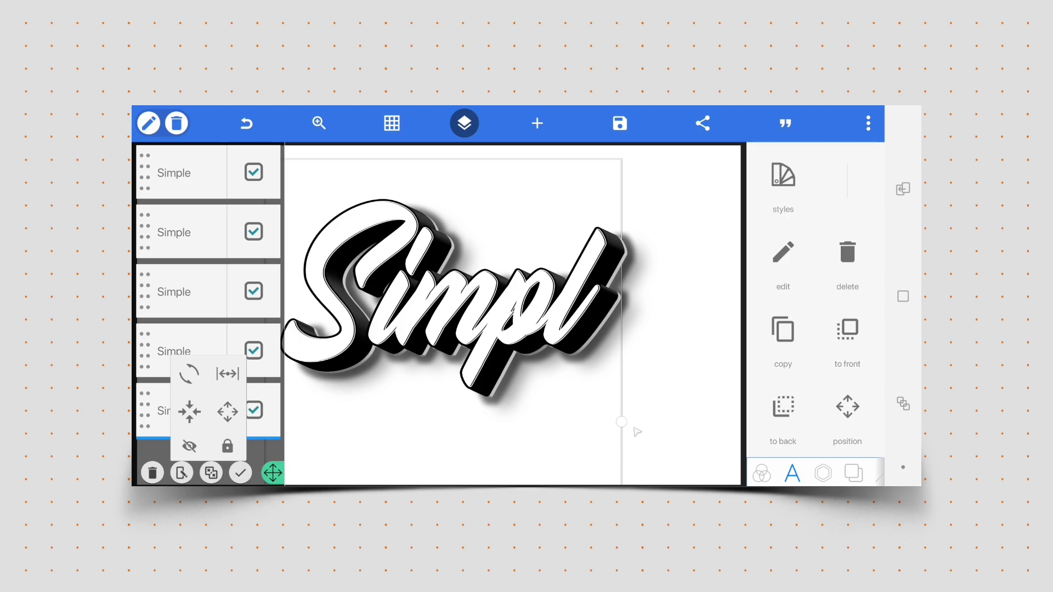
click(466, 131)
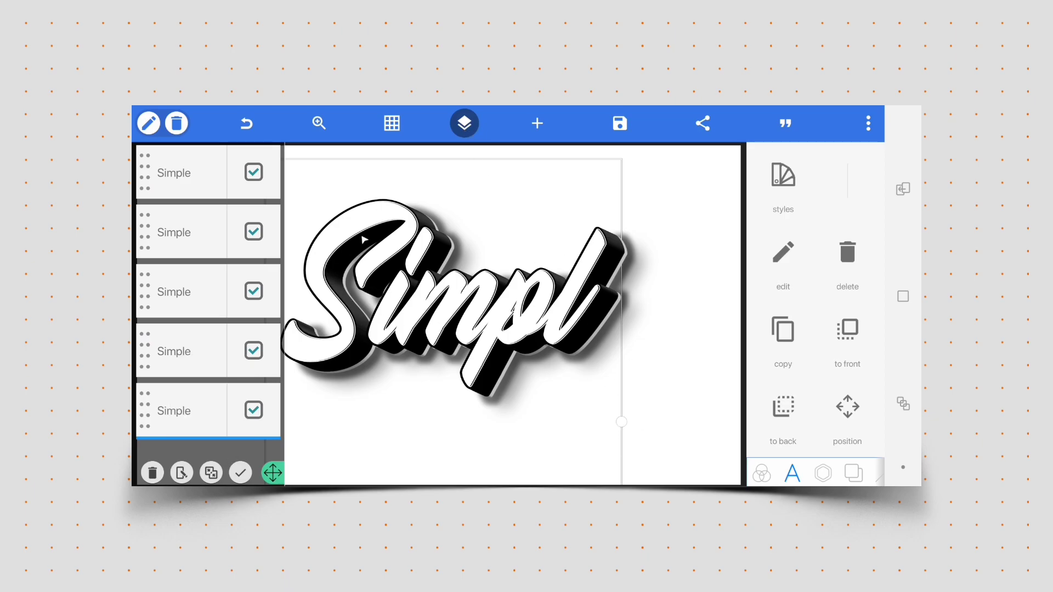
click(465, 123)
click(465, 124)
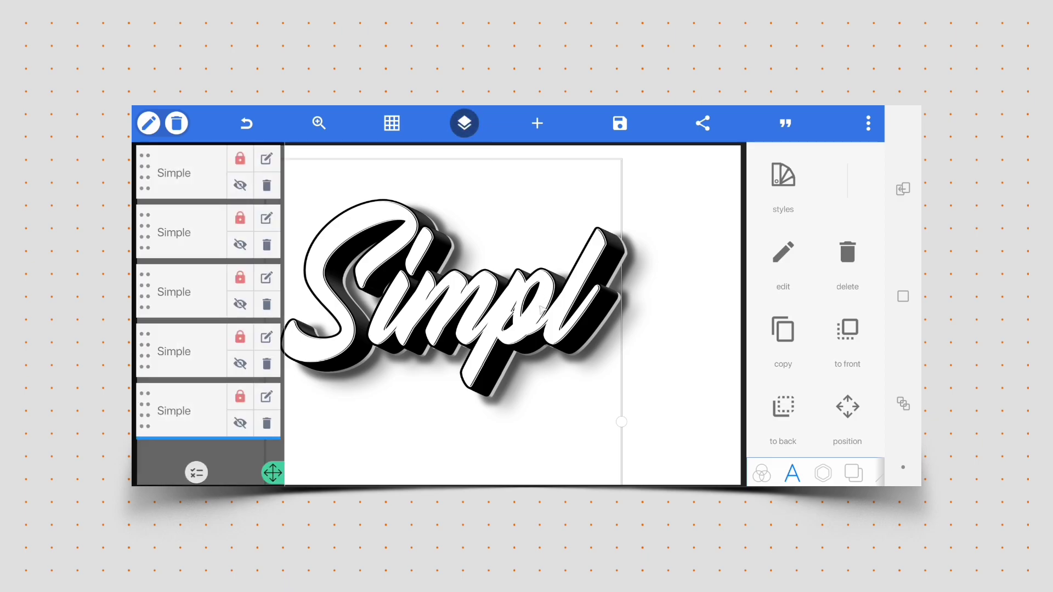
click(208, 183)
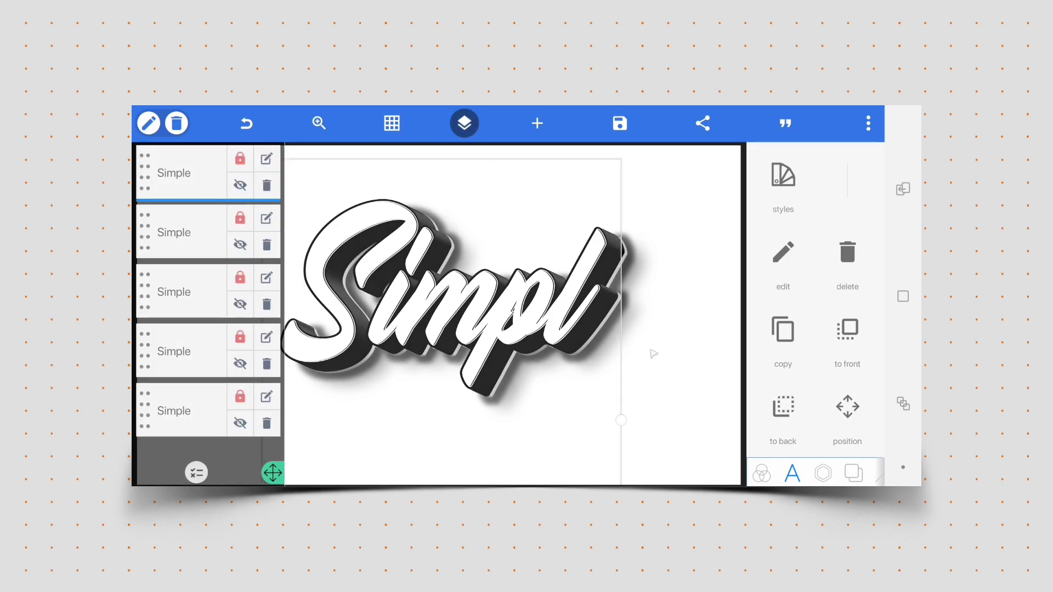
Unlock, widen and relock the top and second Simple layers.
click(774, 419)
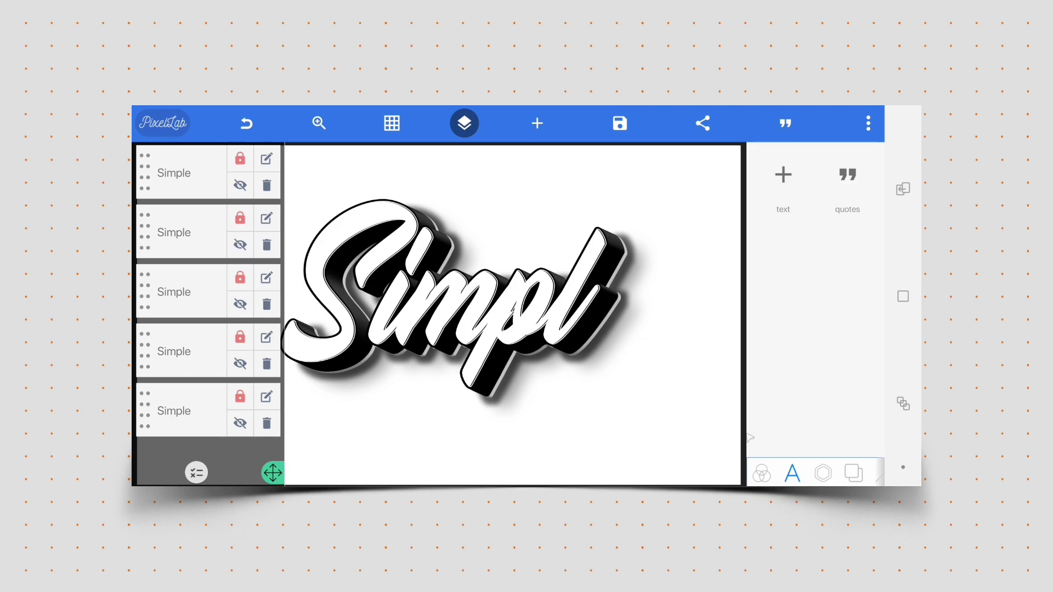
click(202, 184)
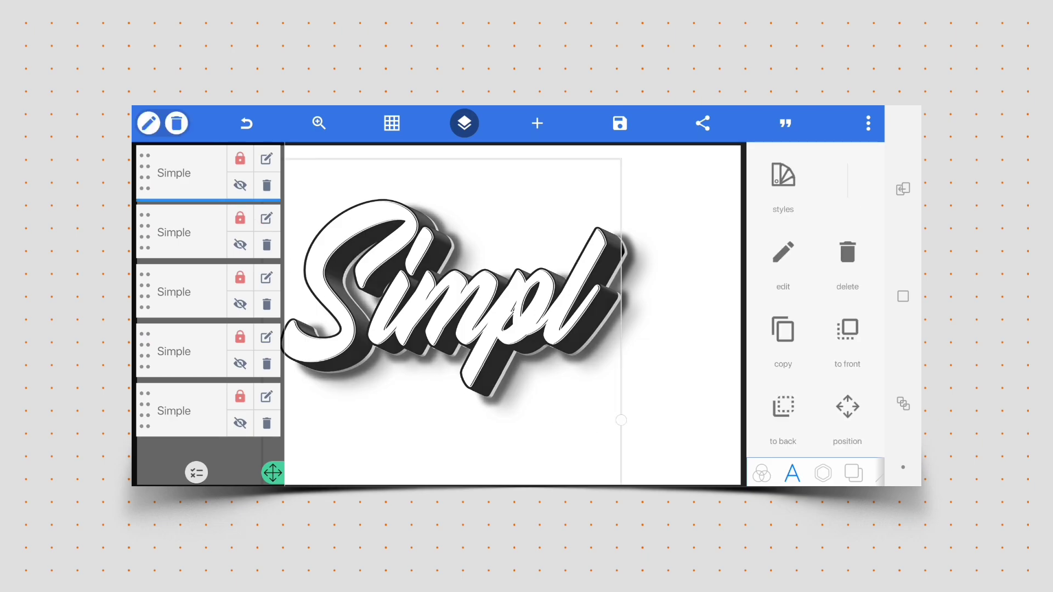
click(241, 159)
drag(622, 420, 655, 291)
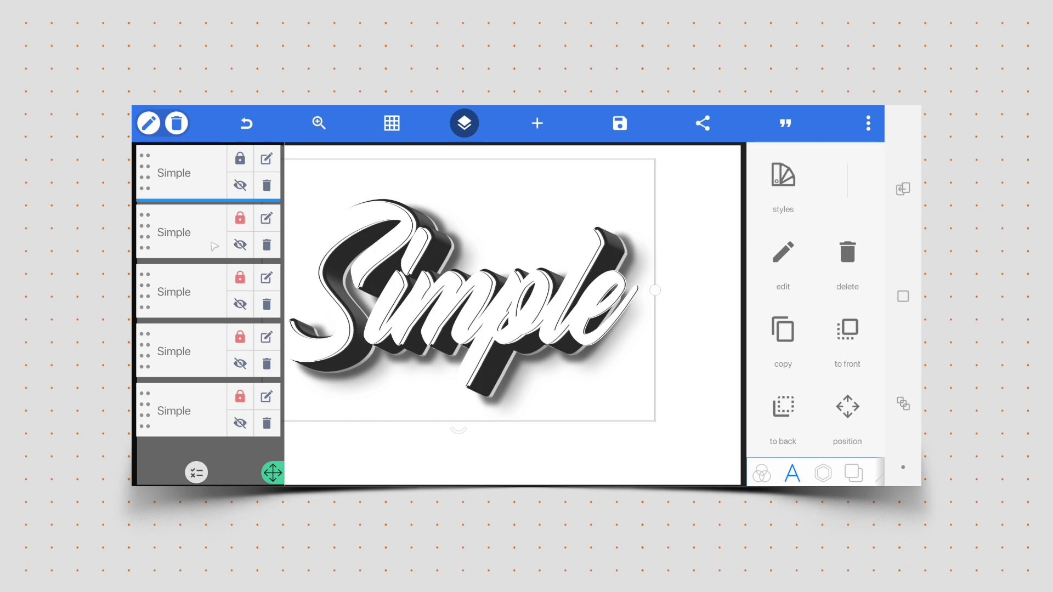
click(240, 160)
click(241, 218)
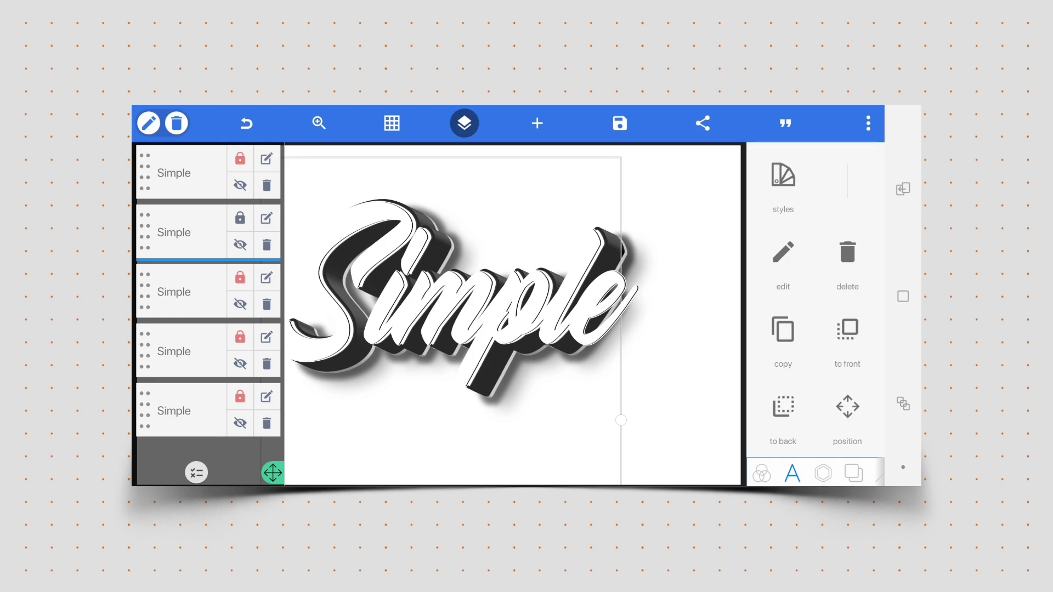
drag(622, 421, 655, 290)
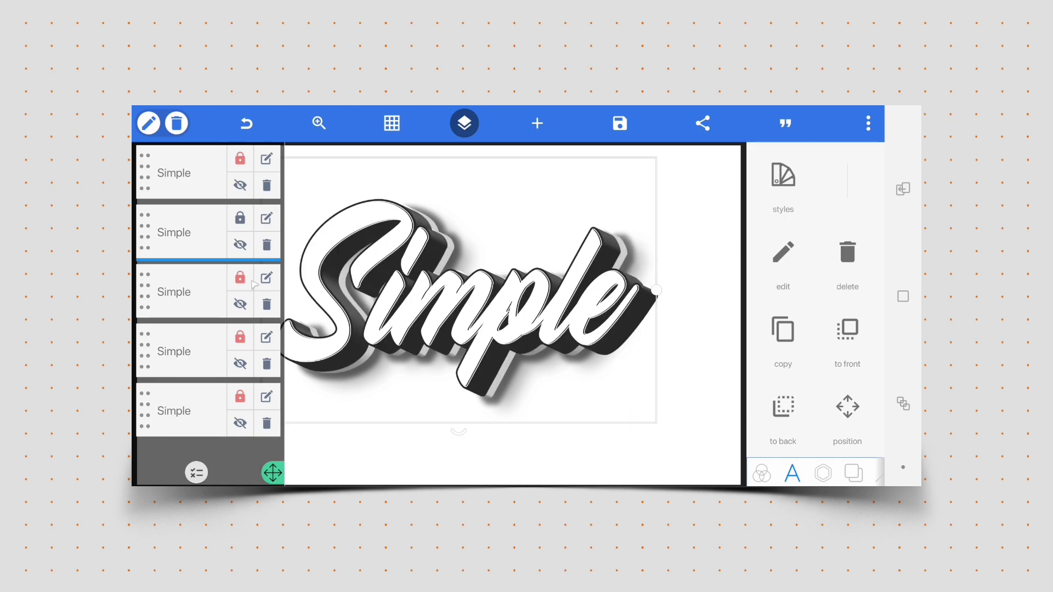
click(241, 218)
Widen the third, fourth and bottom layers, relocking all but the bottom.
click(240, 279)
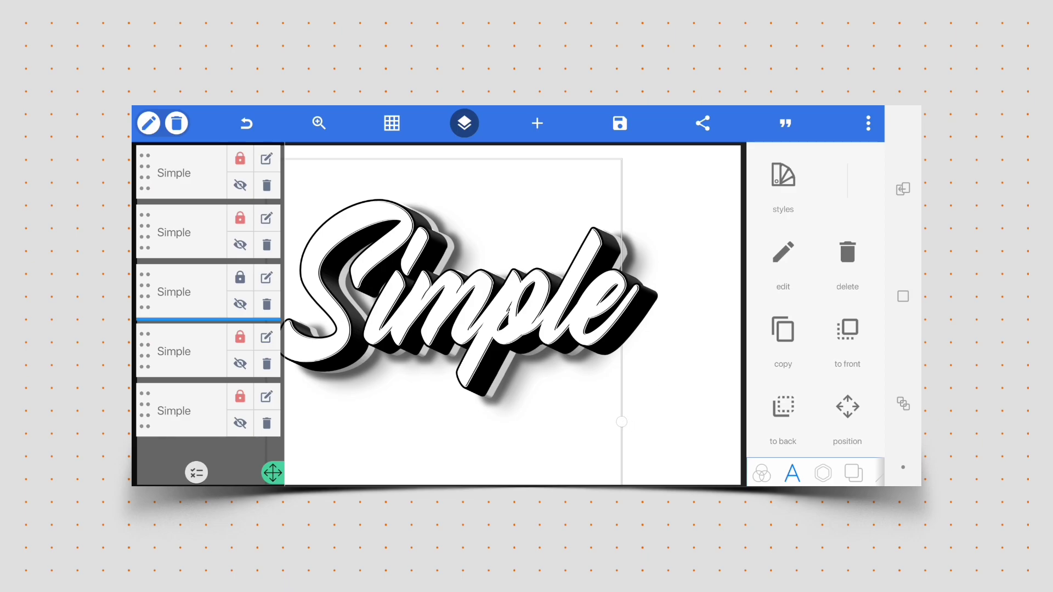
drag(621, 421, 663, 292)
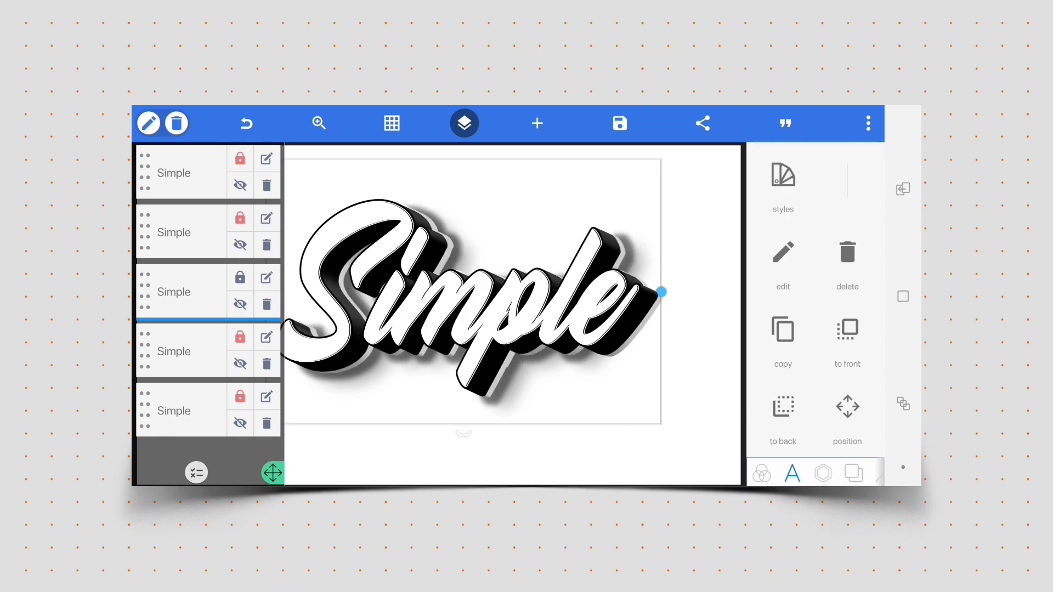
click(239, 278)
click(240, 337)
click(190, 354)
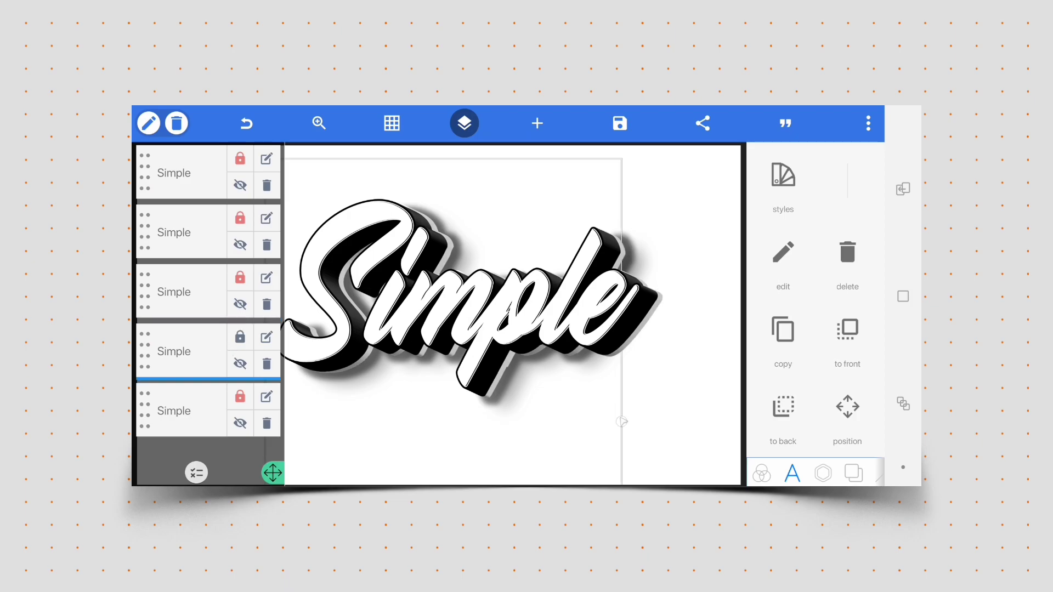
drag(621, 422, 663, 290)
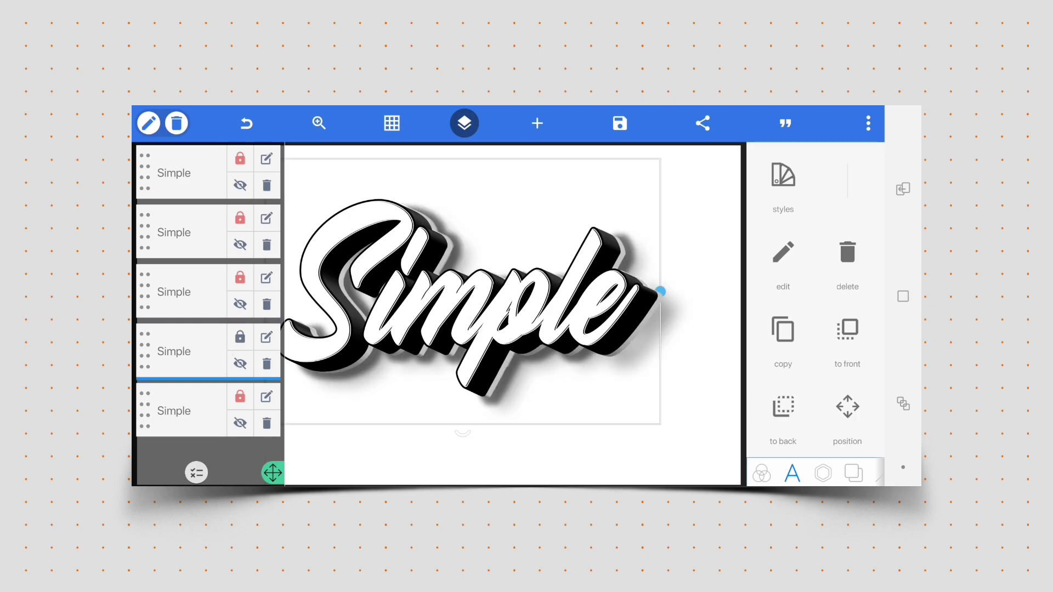
click(239, 337)
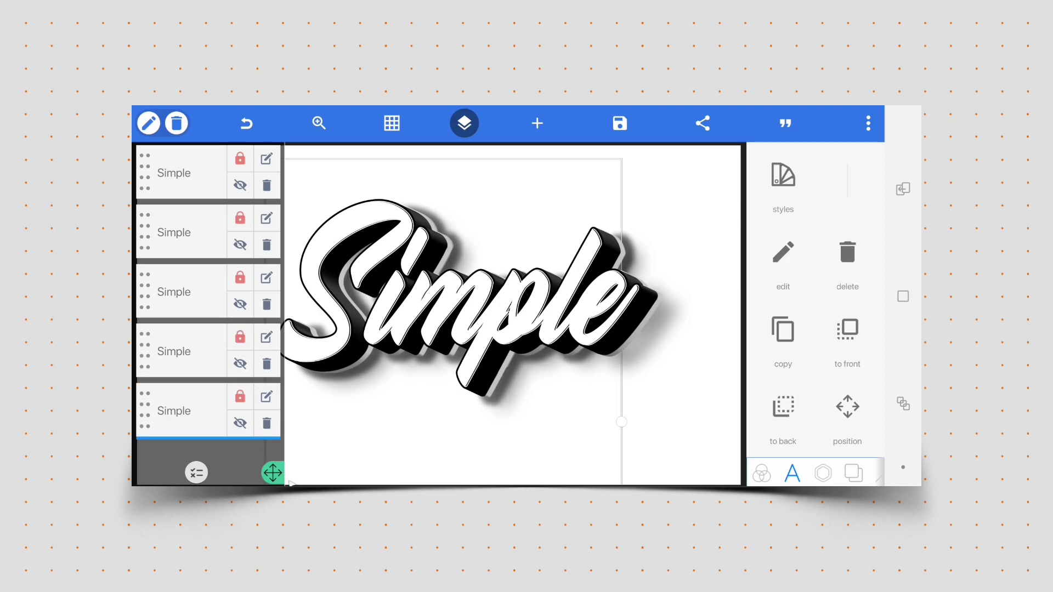
click(239, 398)
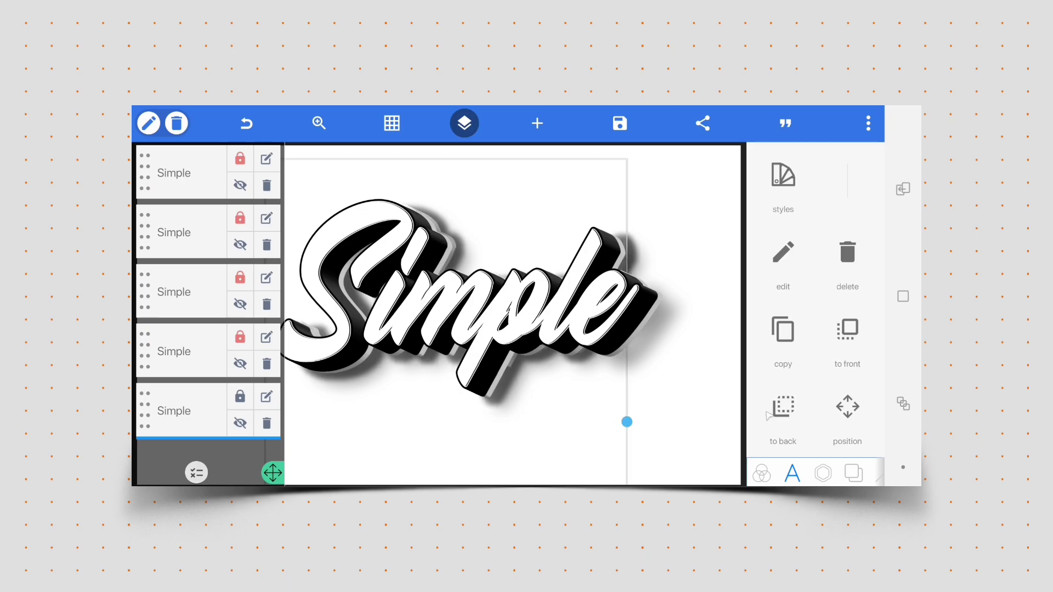
drag(621, 422, 661, 292)
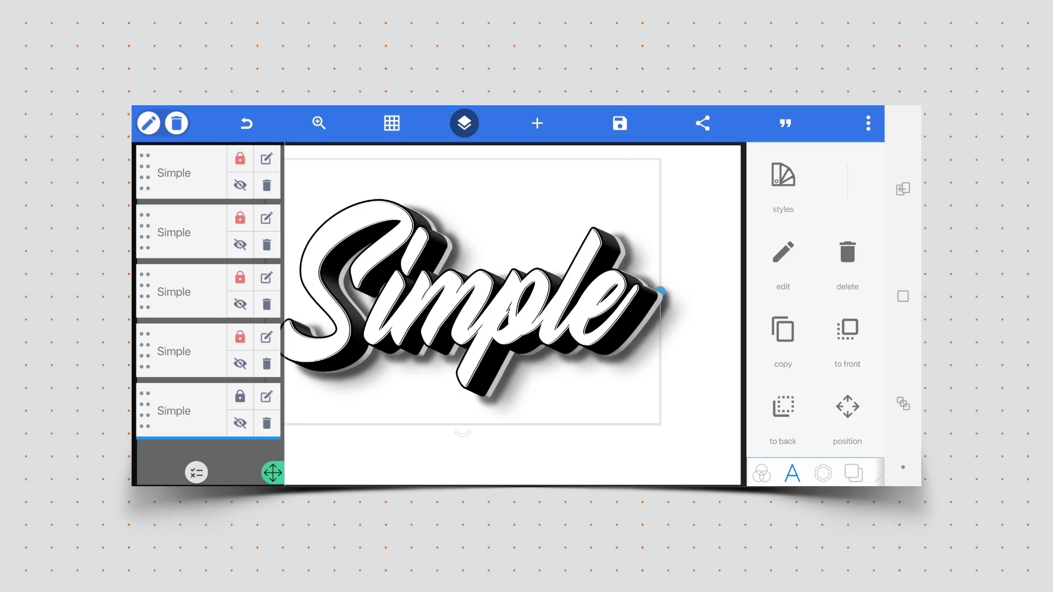
Multi-select the Simple text layers.
click(197, 473)
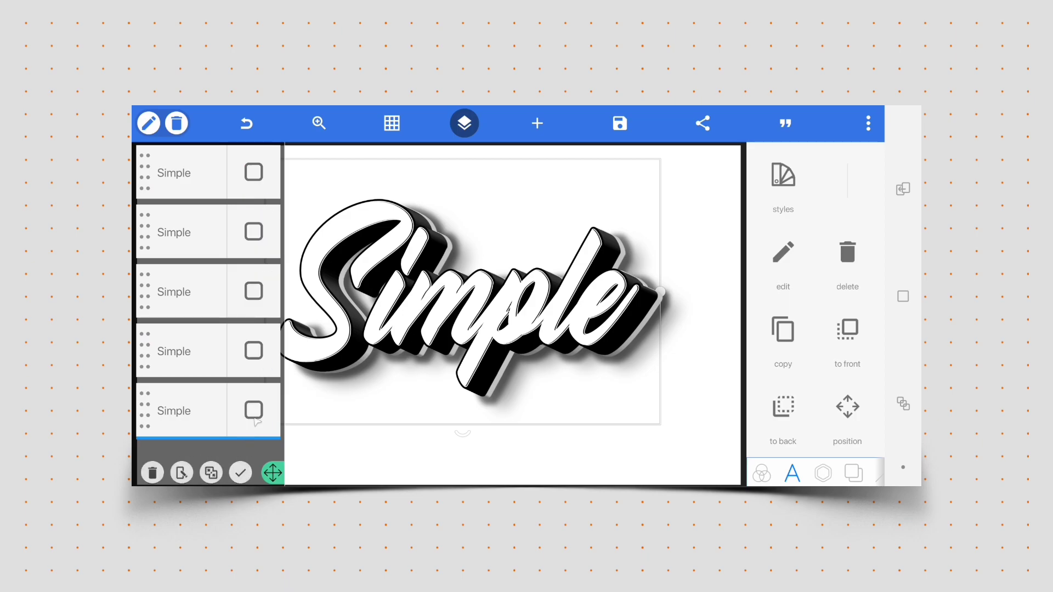
click(254, 292)
click(253, 232)
click(254, 173)
Move the selected layers two steps down and three steps left, then confirm.
click(182, 473)
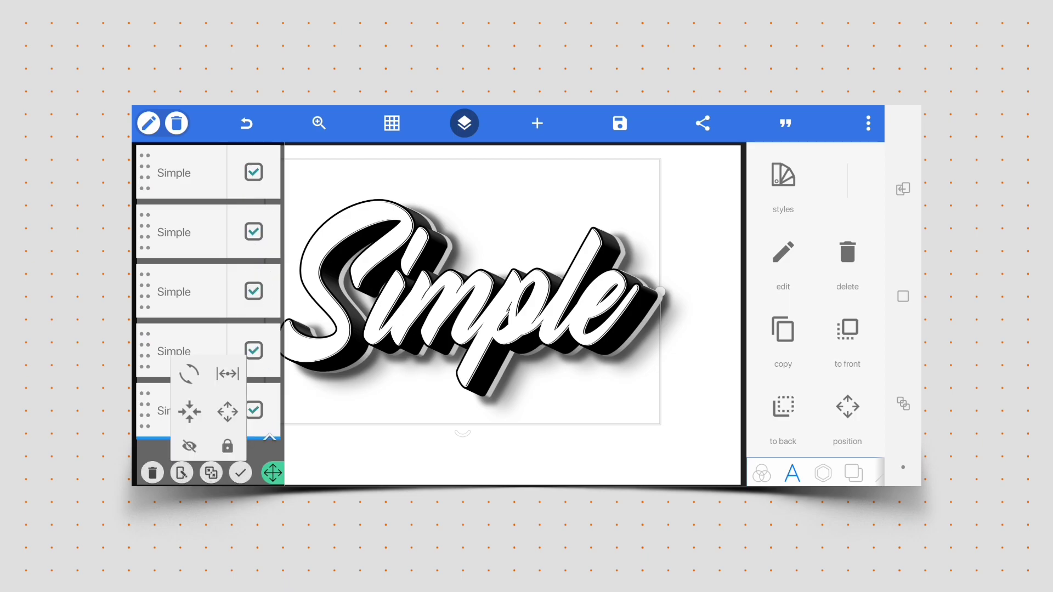
click(227, 412)
scroll(848, 263, right, 2)
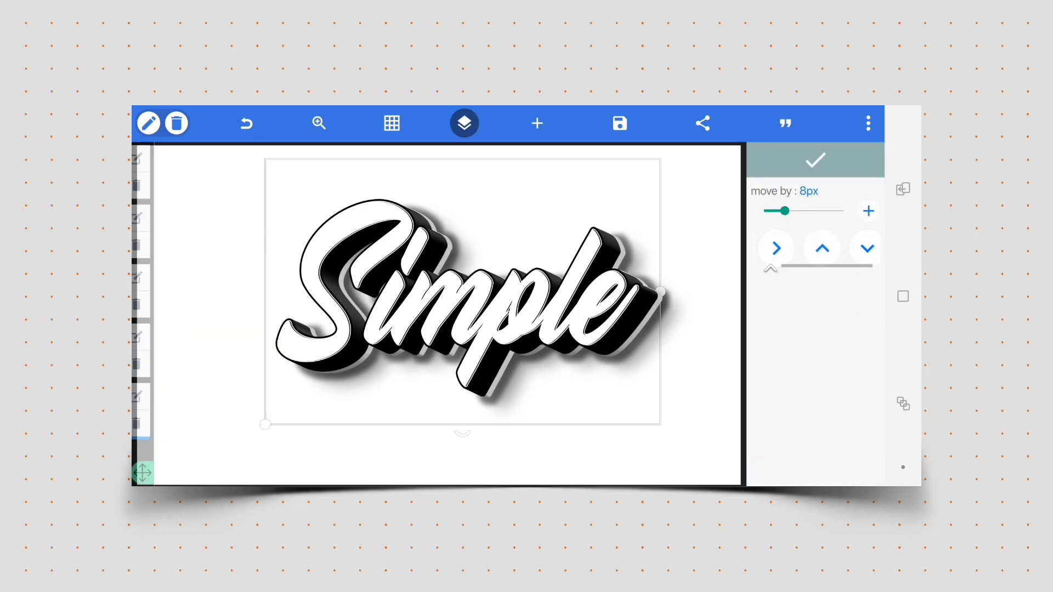
click(856, 248)
click(857, 249)
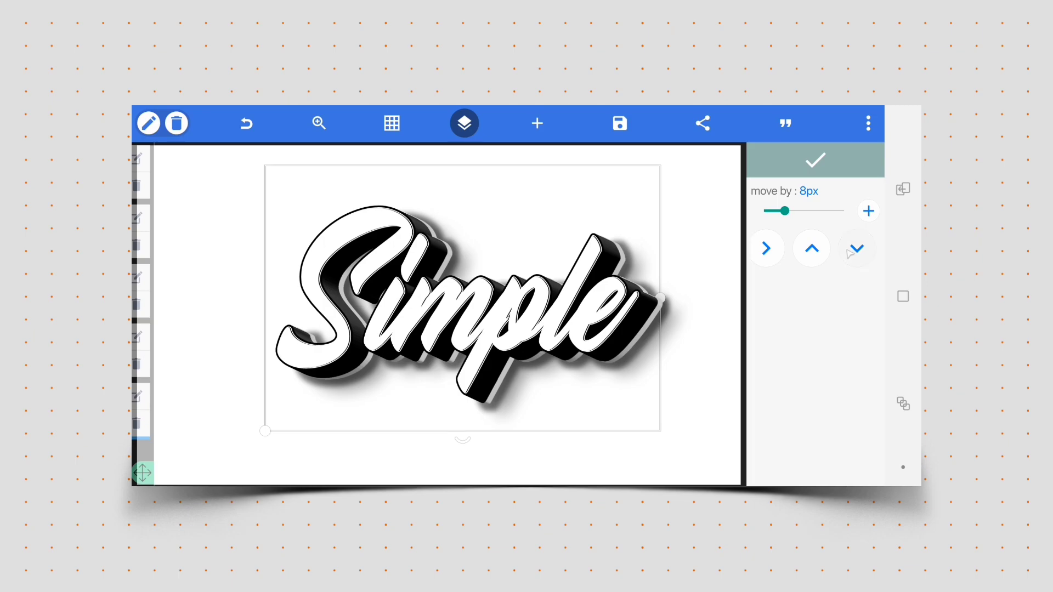
scroll(815, 249, left, 2)
click(774, 249)
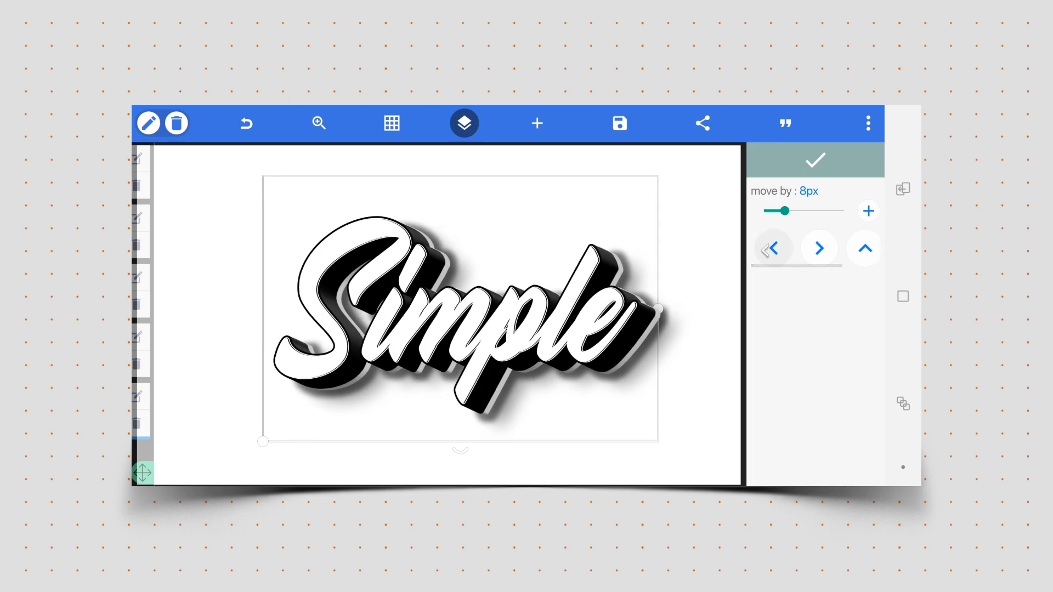
click(774, 249)
click(775, 248)
click(815, 160)
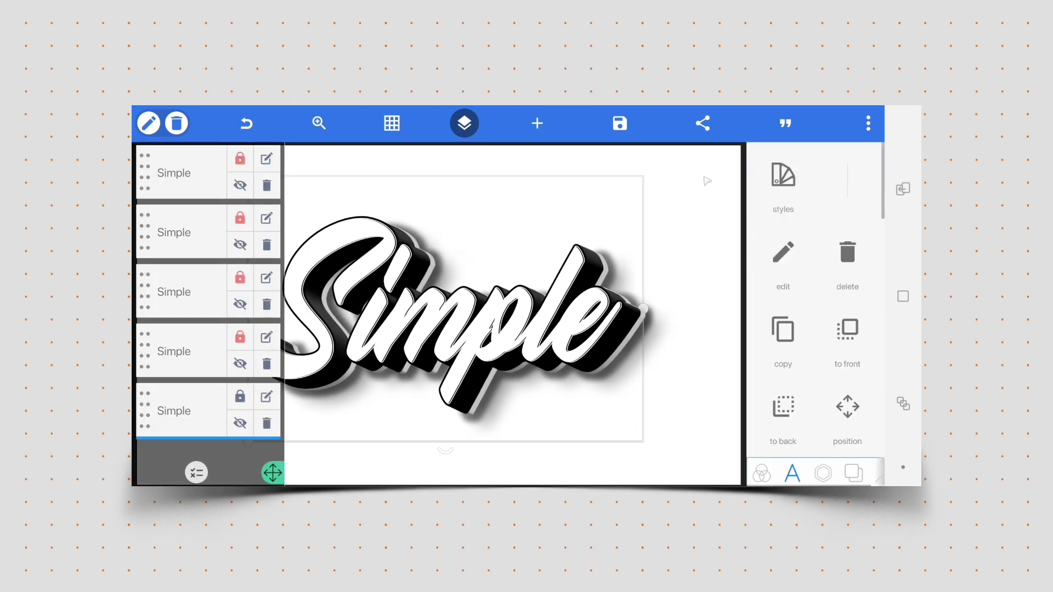
key(Escape)
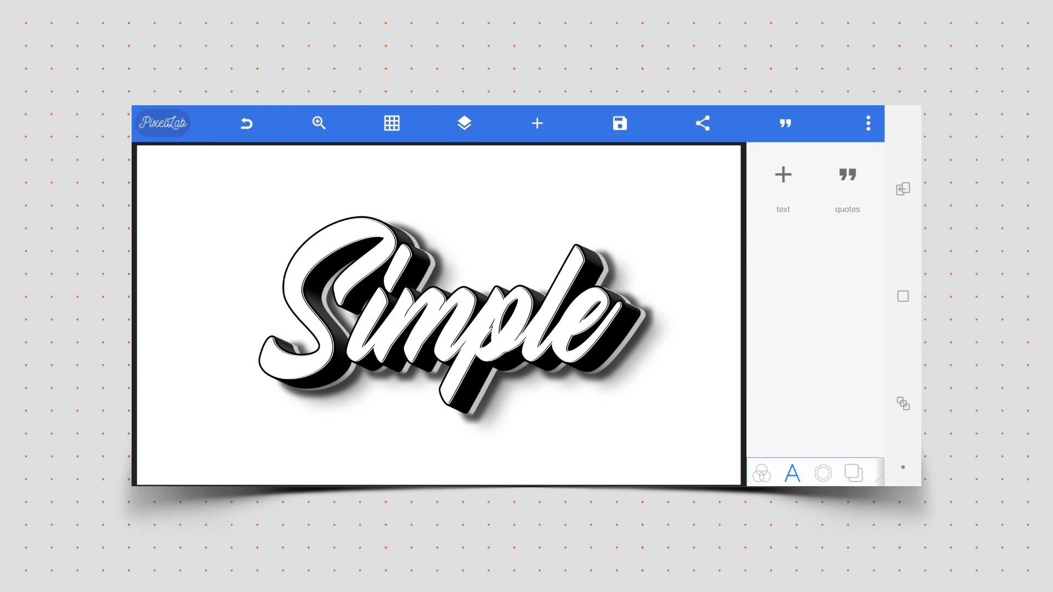